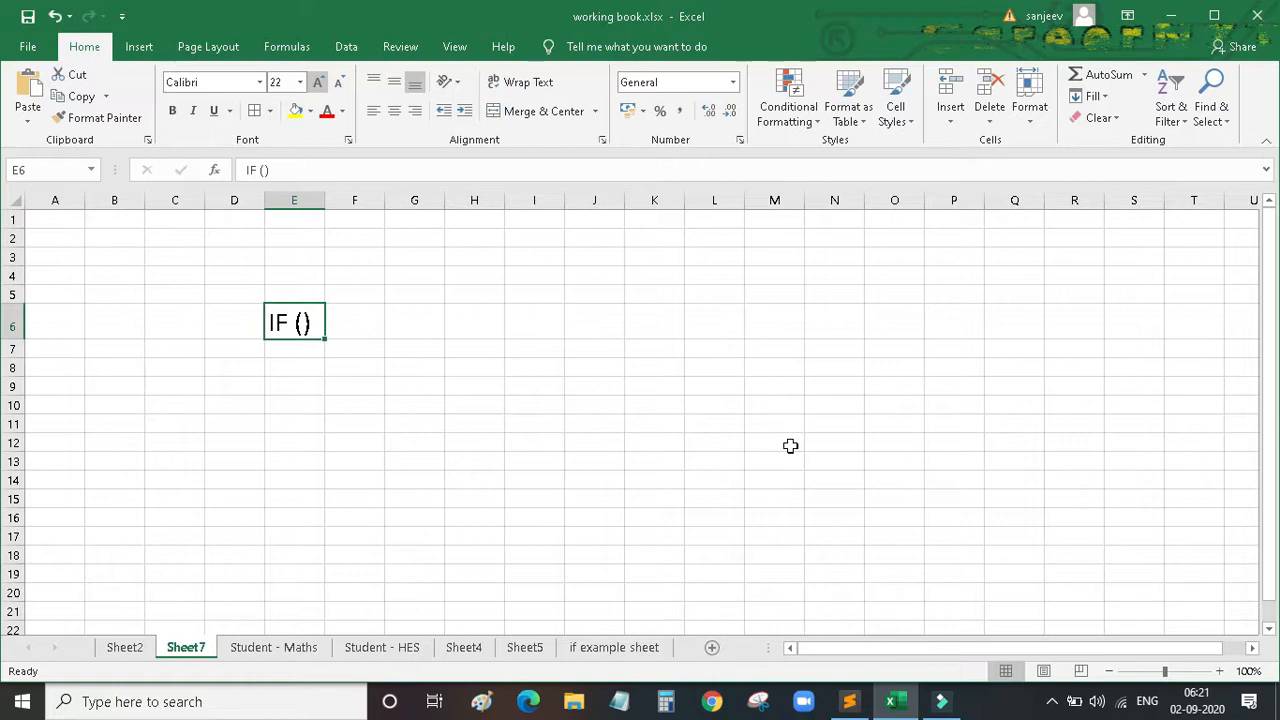
- Enter A in cell G6, X in I6 and Y in I8 beside the IF () heading
click(432, 328)
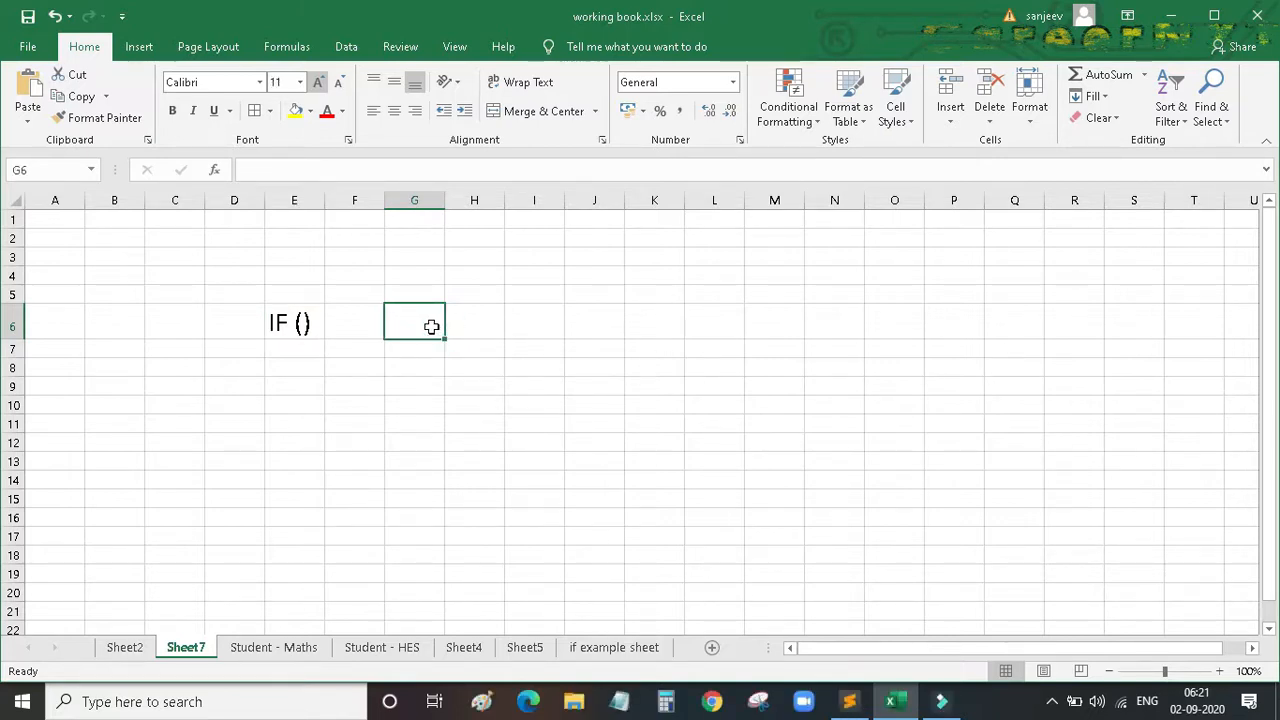
text(A)
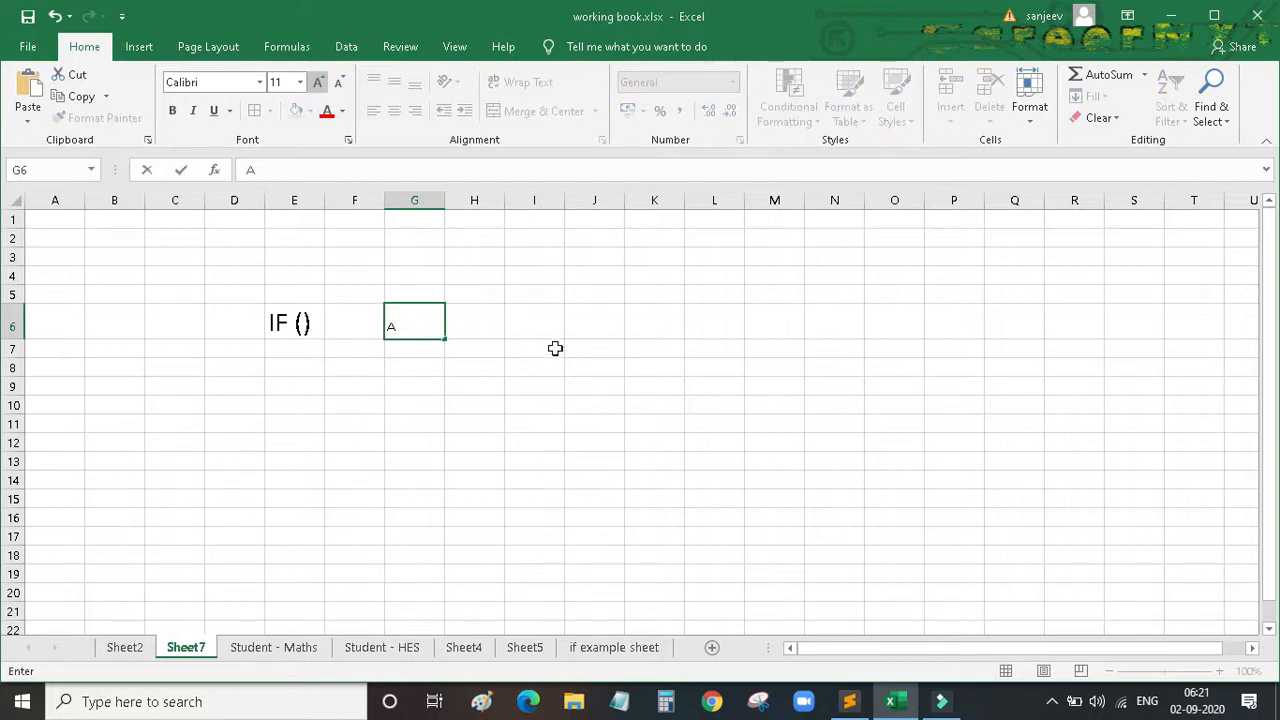
click(549, 323)
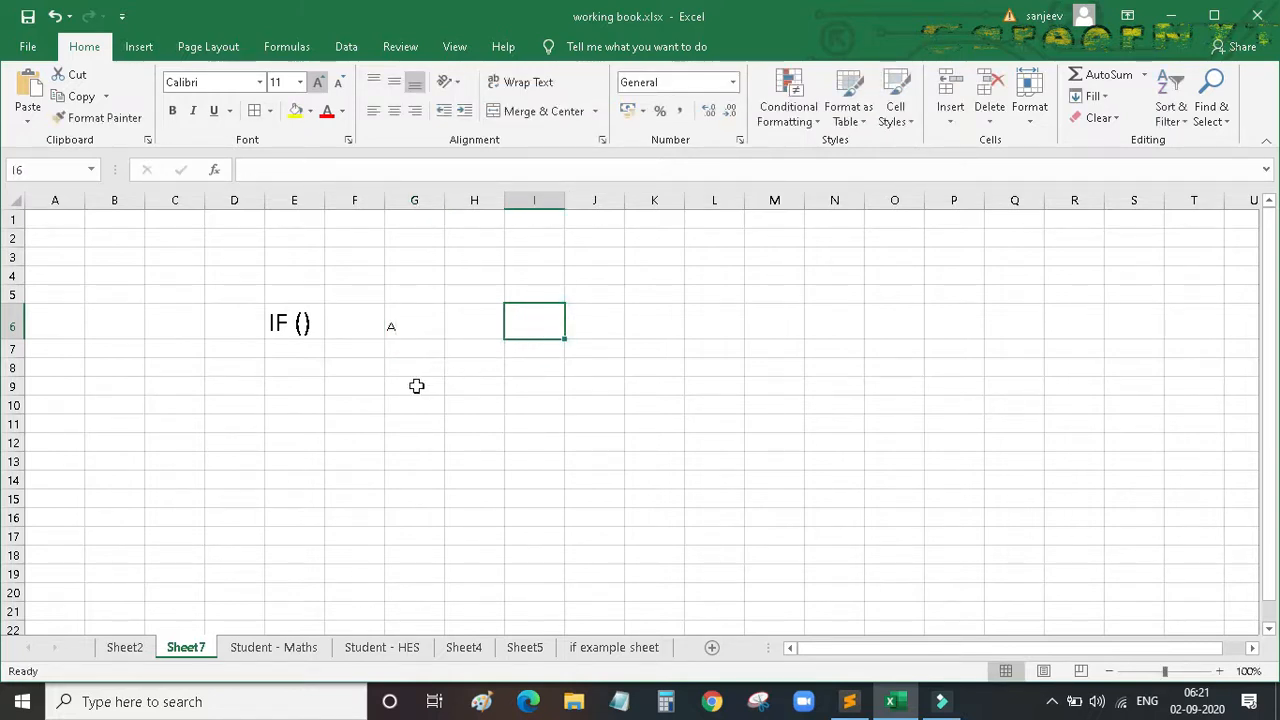
click(520, 367)
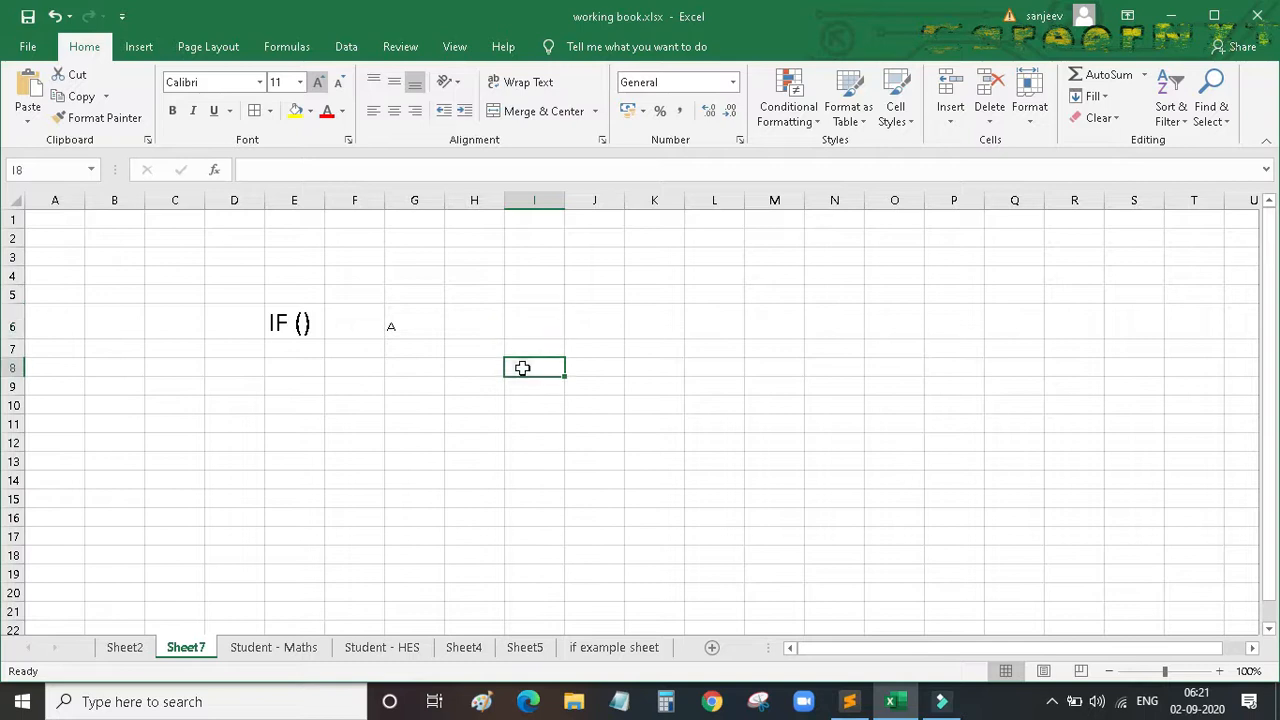
click(525, 316)
text(X)
click(523, 362)
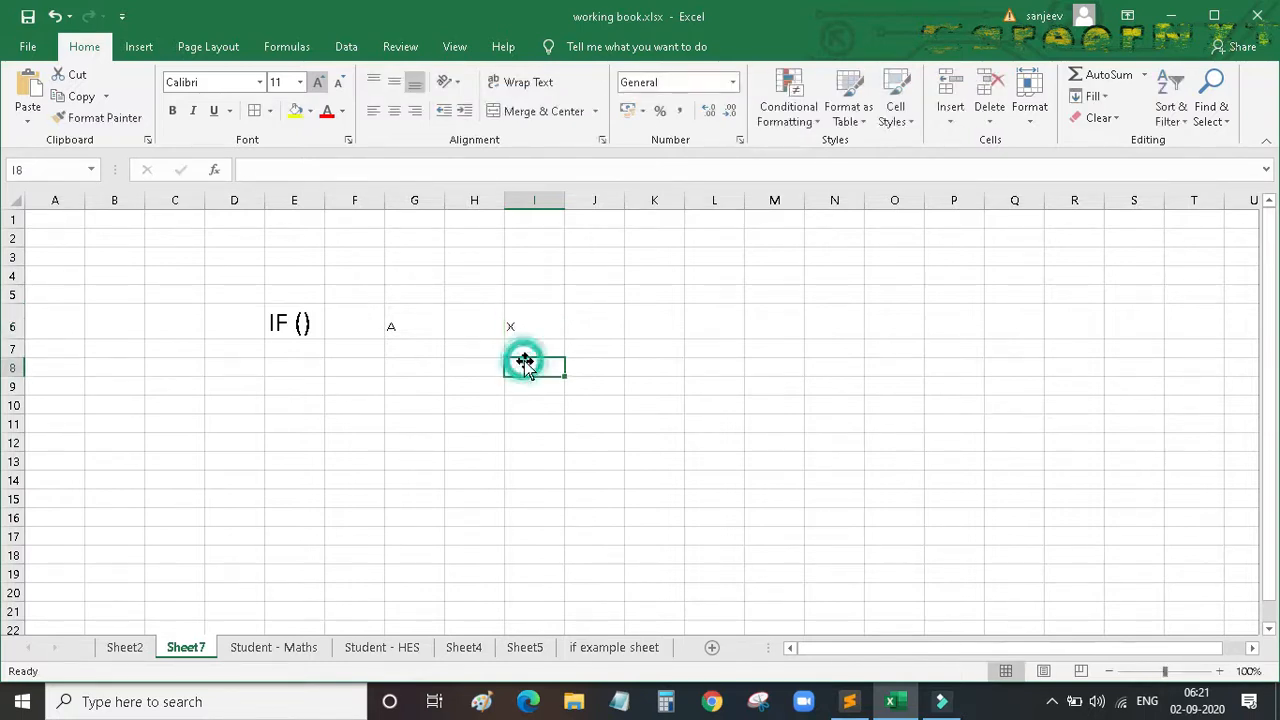
text(Y)
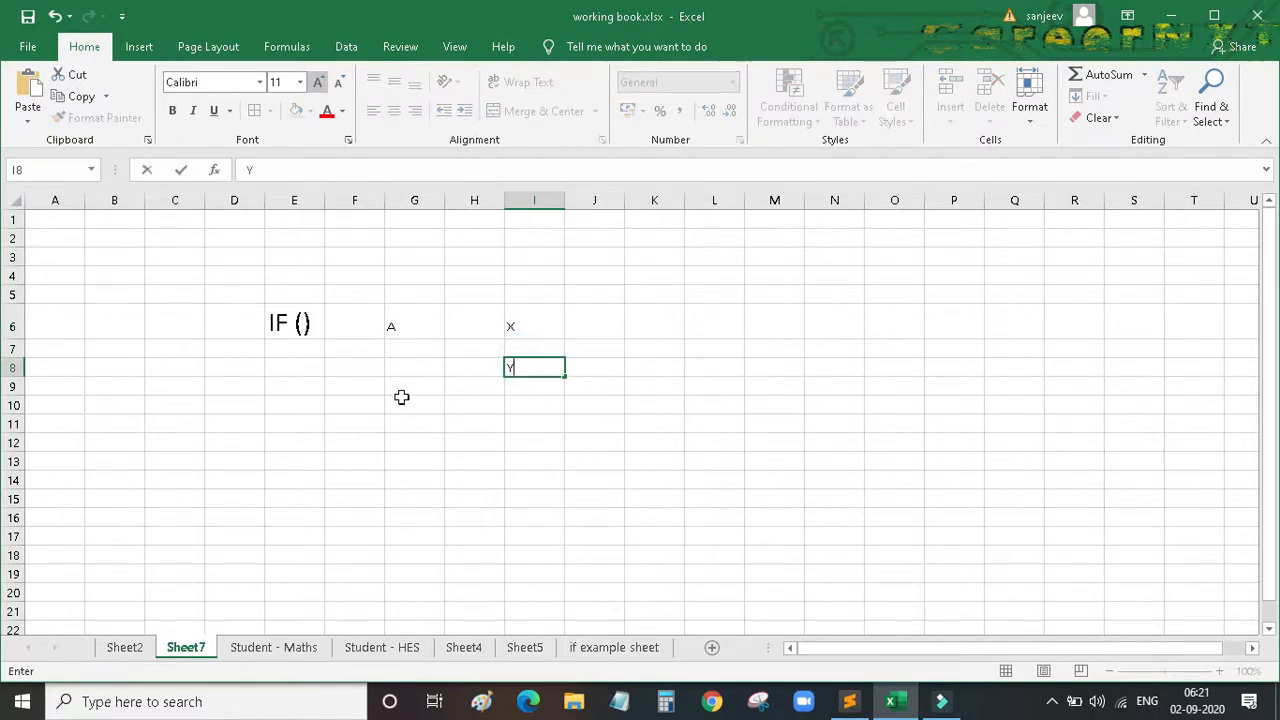
click(400, 336)
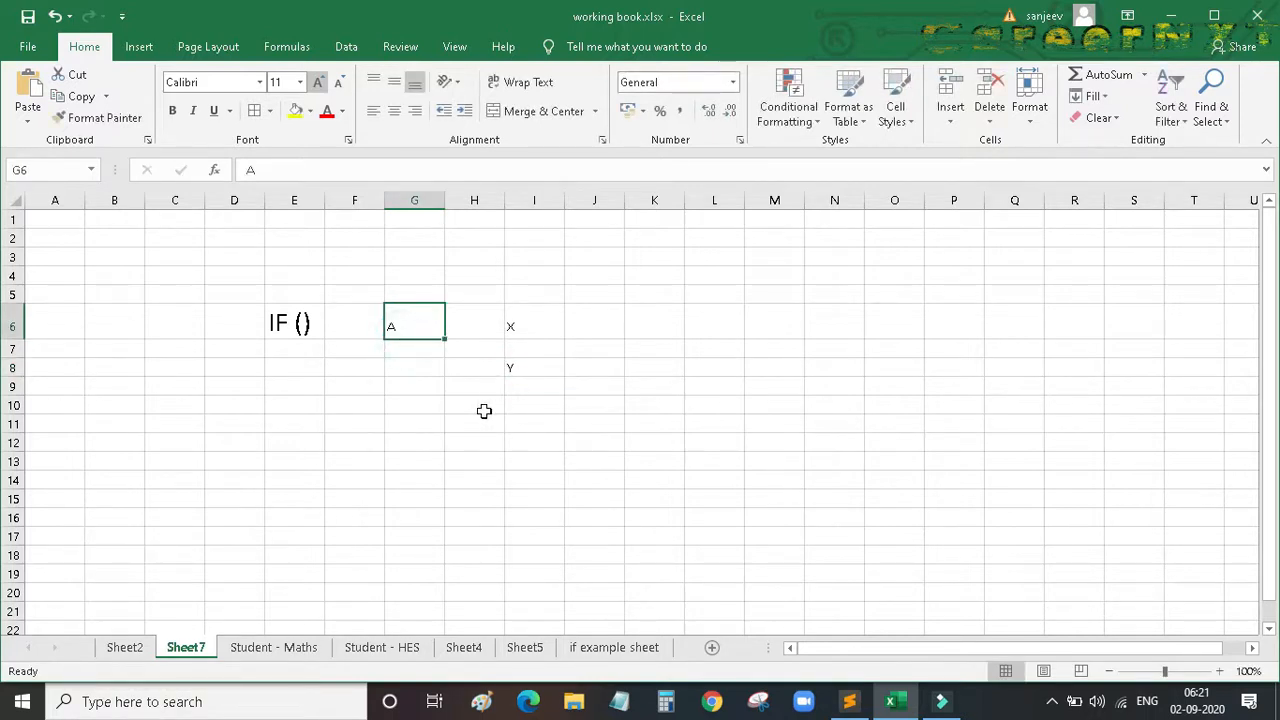
click(535, 325)
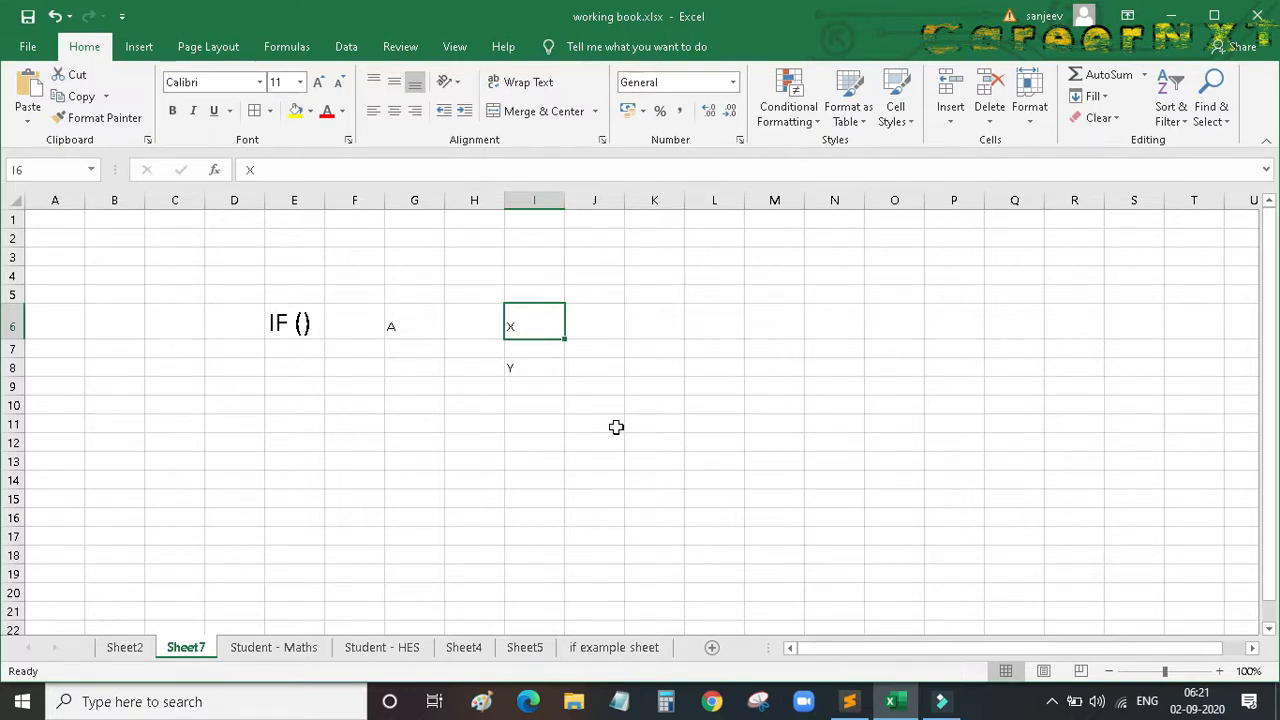
- Open the if example sheet and widen column B of the Date, Type and Amount (INR) table
click(615, 651)
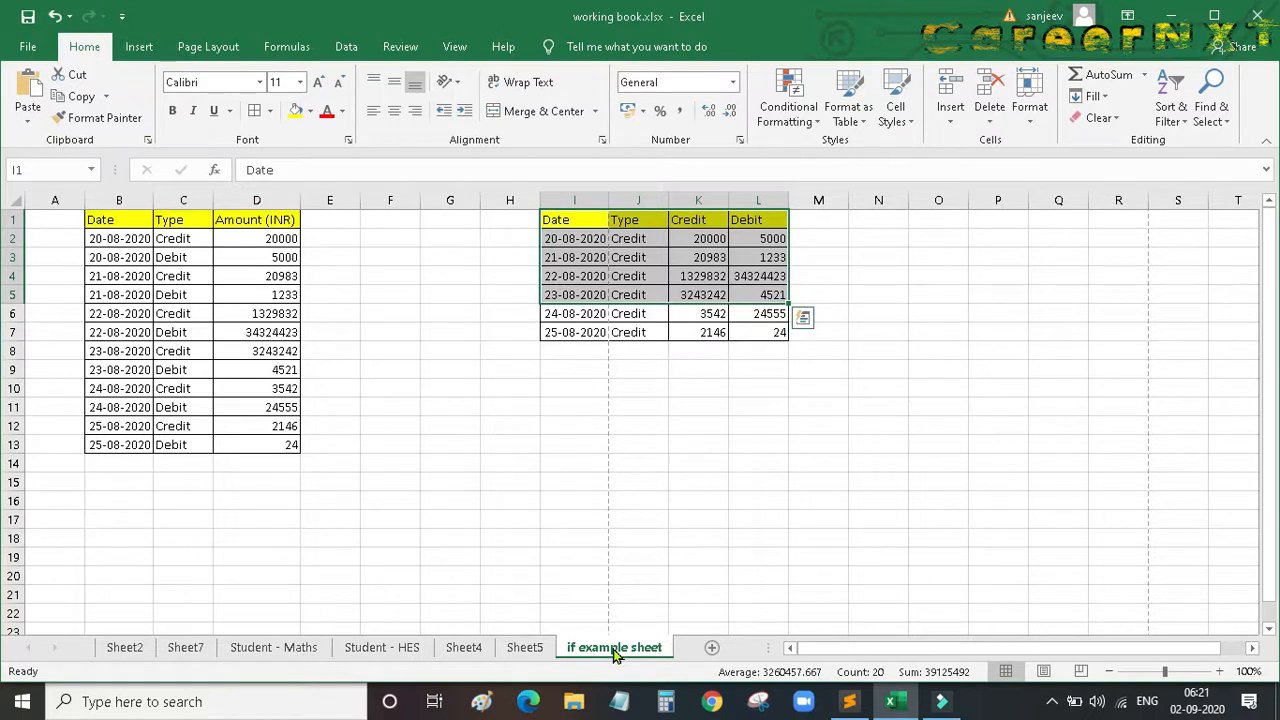
click(517, 404)
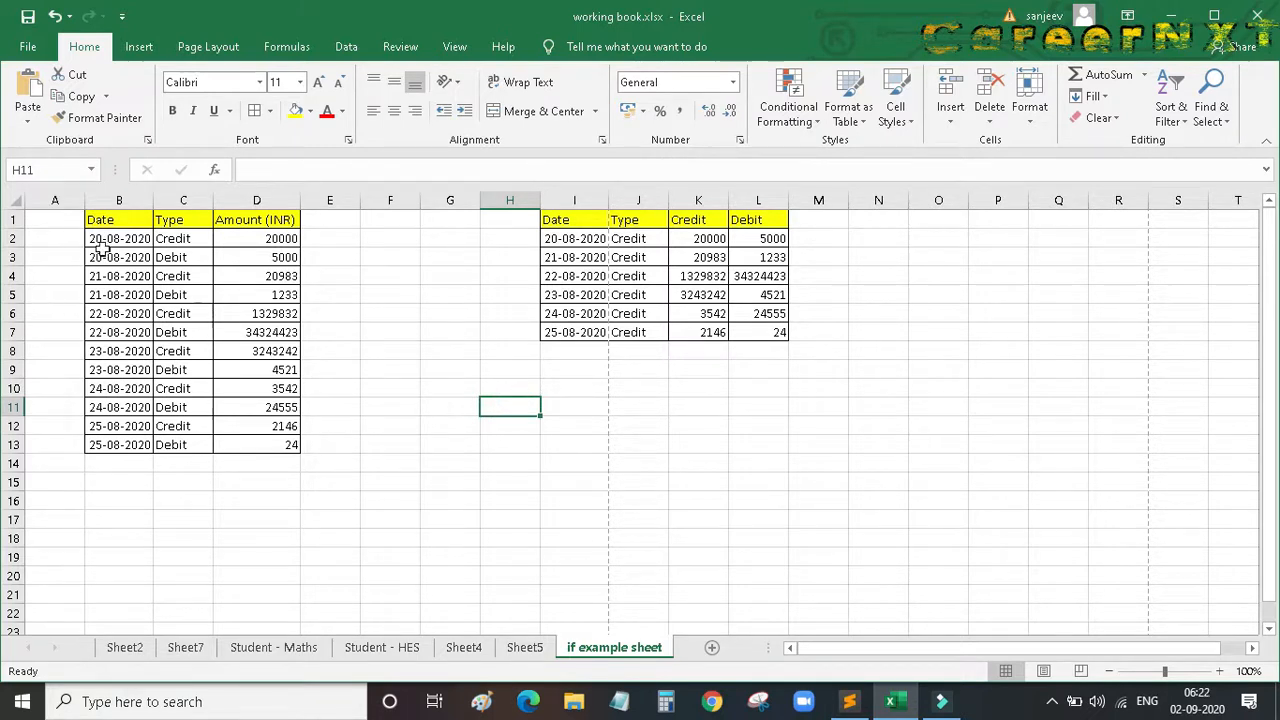
drag(106, 222, 287, 447)
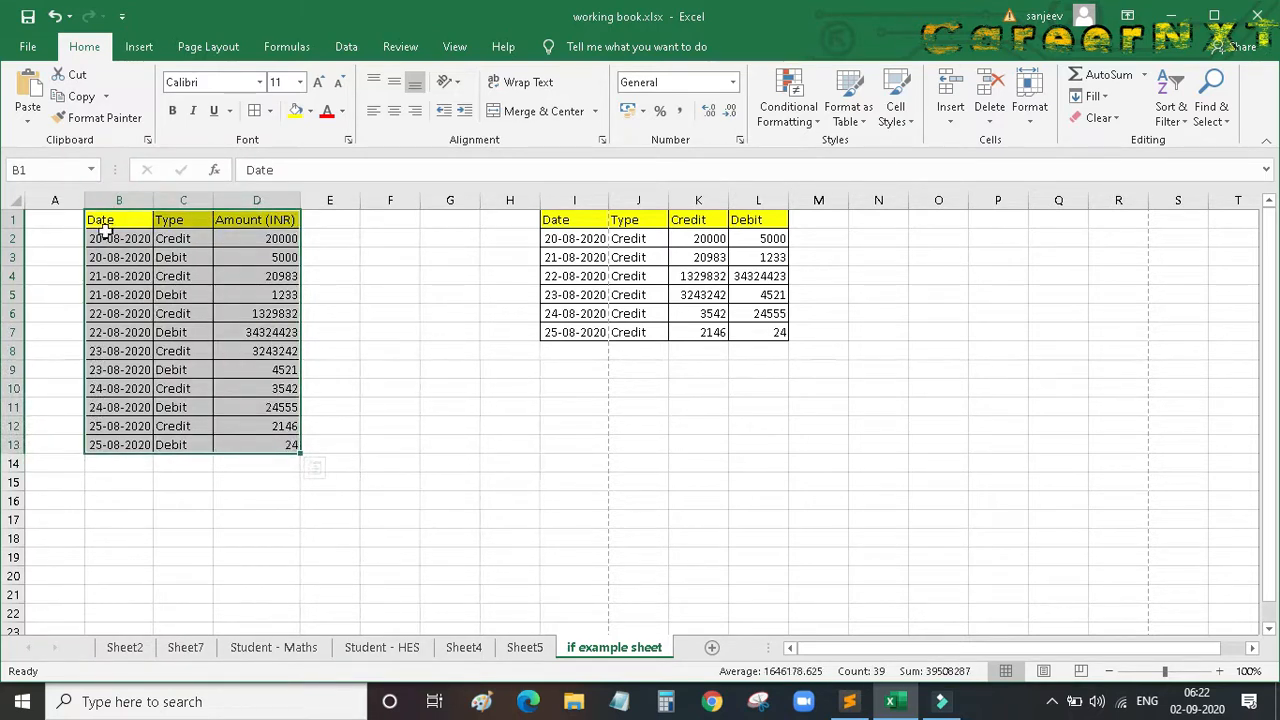
click(256, 484)
drag(100, 222, 276, 446)
drag(153, 200, 194, 212)
- Examine the date, type and amount of the two 20-08-2020 transactions in rows 2 and 3
click(120, 276)
click(120, 242)
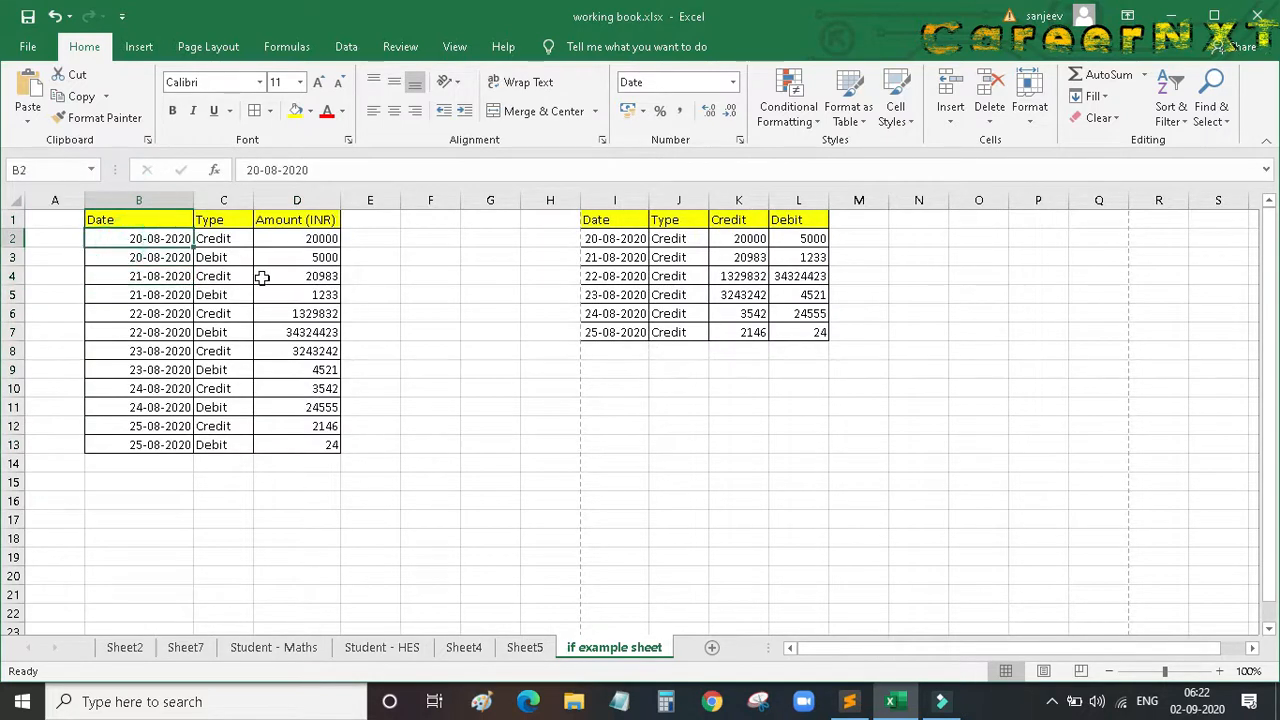
click(222, 240)
click(327, 240)
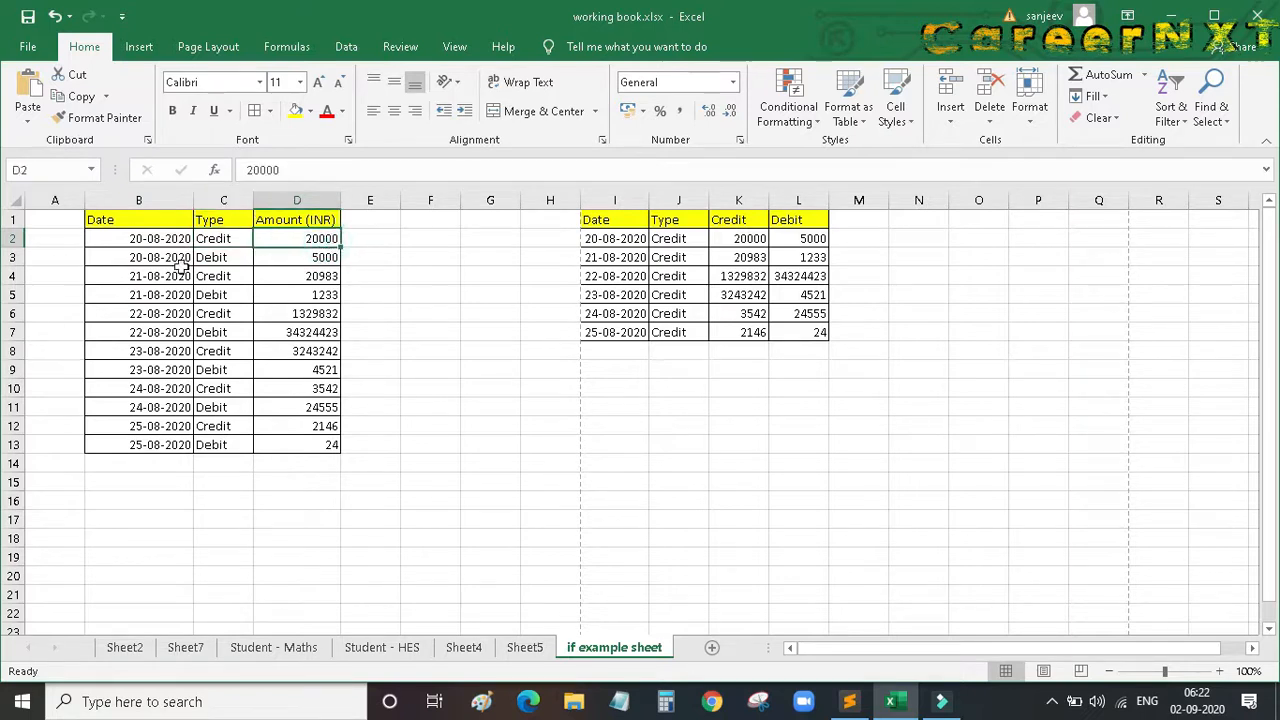
click(143, 257)
click(210, 257)
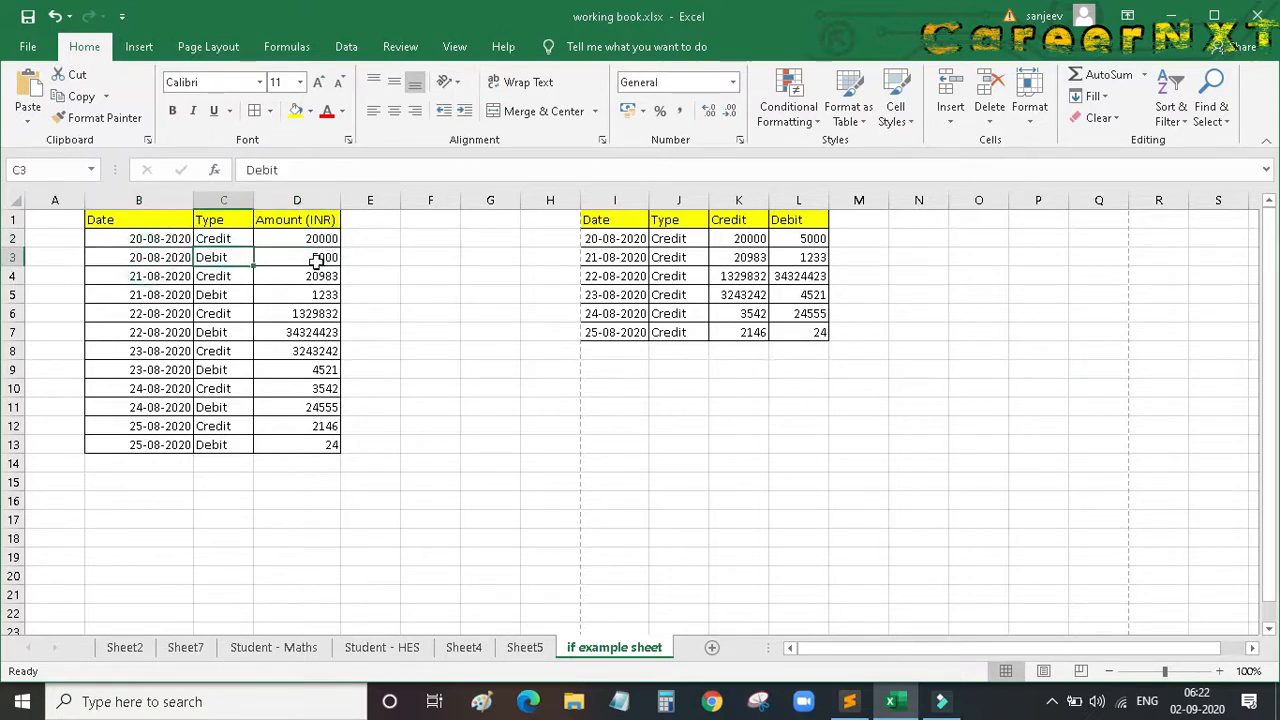
click(318, 257)
- Make the two 20-08-2020 transaction rows in B2:D3 bold
drag(162, 239, 300, 252)
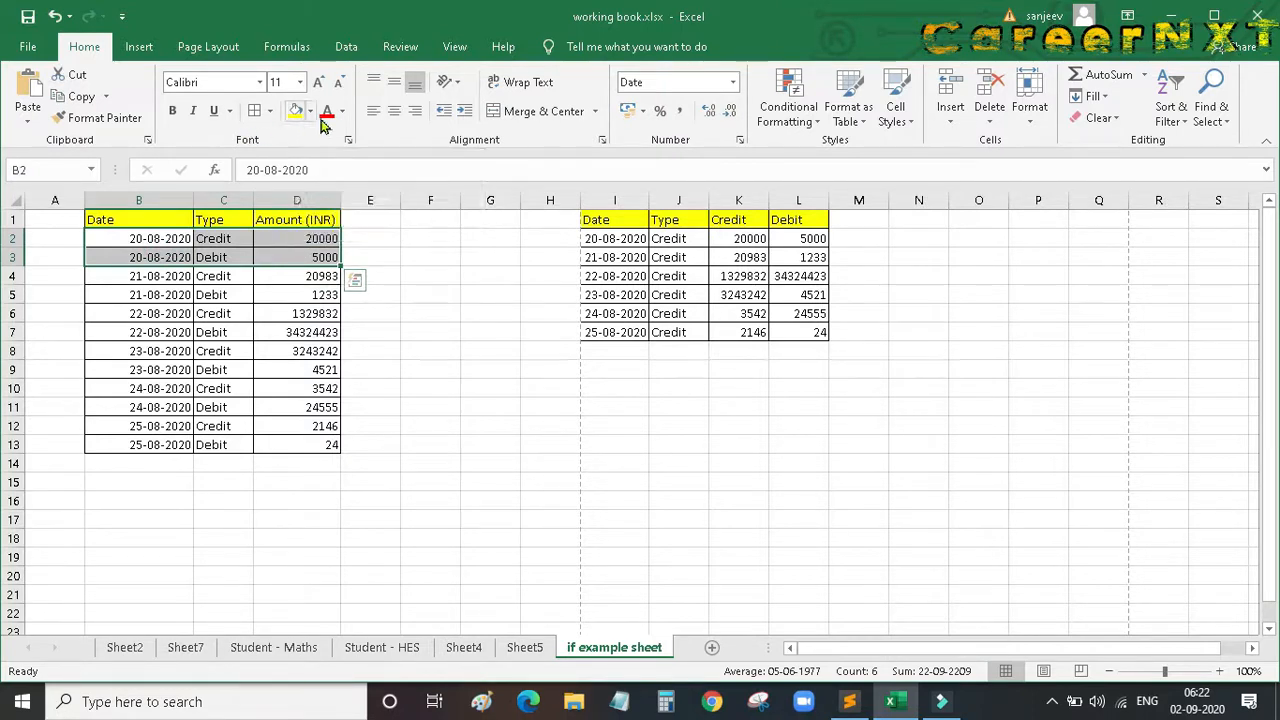
click(172, 111)
click(175, 295)
- Review the 21-08-2020 transactions and make the two 22-08-2020 rows in B6:D7 bold
drag(114, 277, 326, 292)
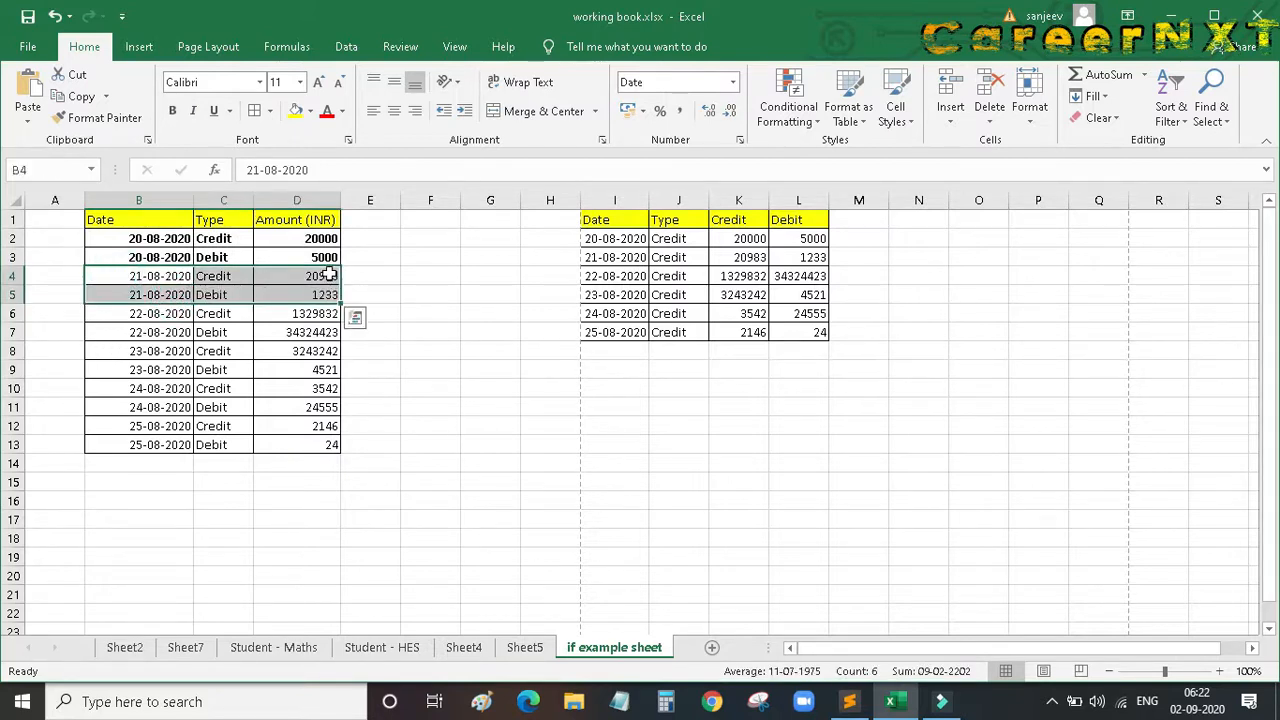
click(337, 271)
click(330, 297)
drag(160, 314, 303, 325)
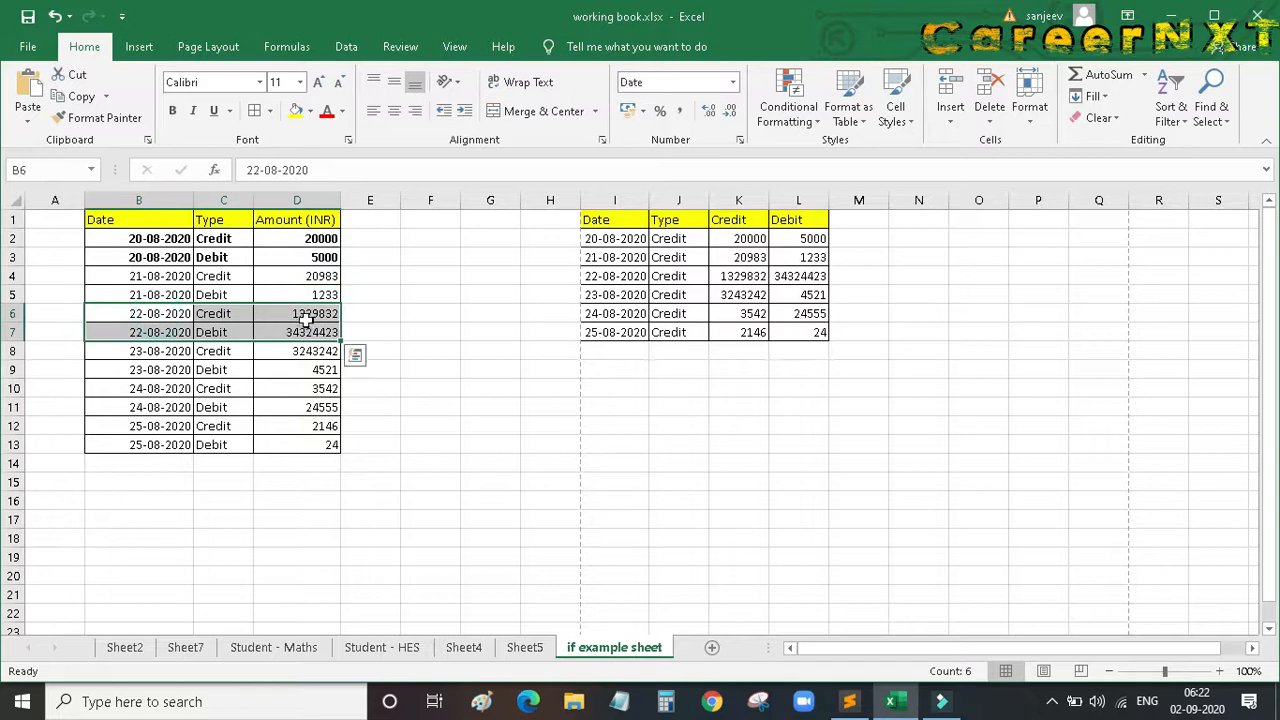
click(172, 110)
- Compare the transaction table in columns B to D with the Date, Type, Credit and Debit table starting at I1
click(322, 313)
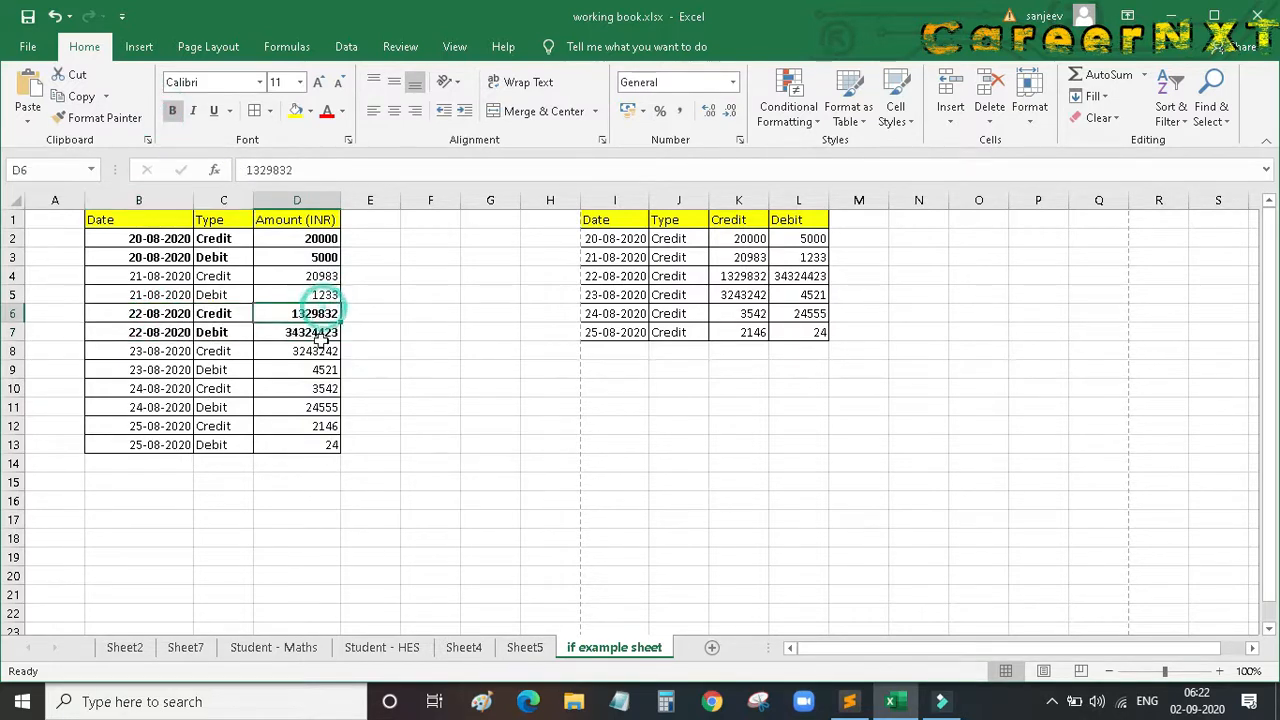
click(328, 333)
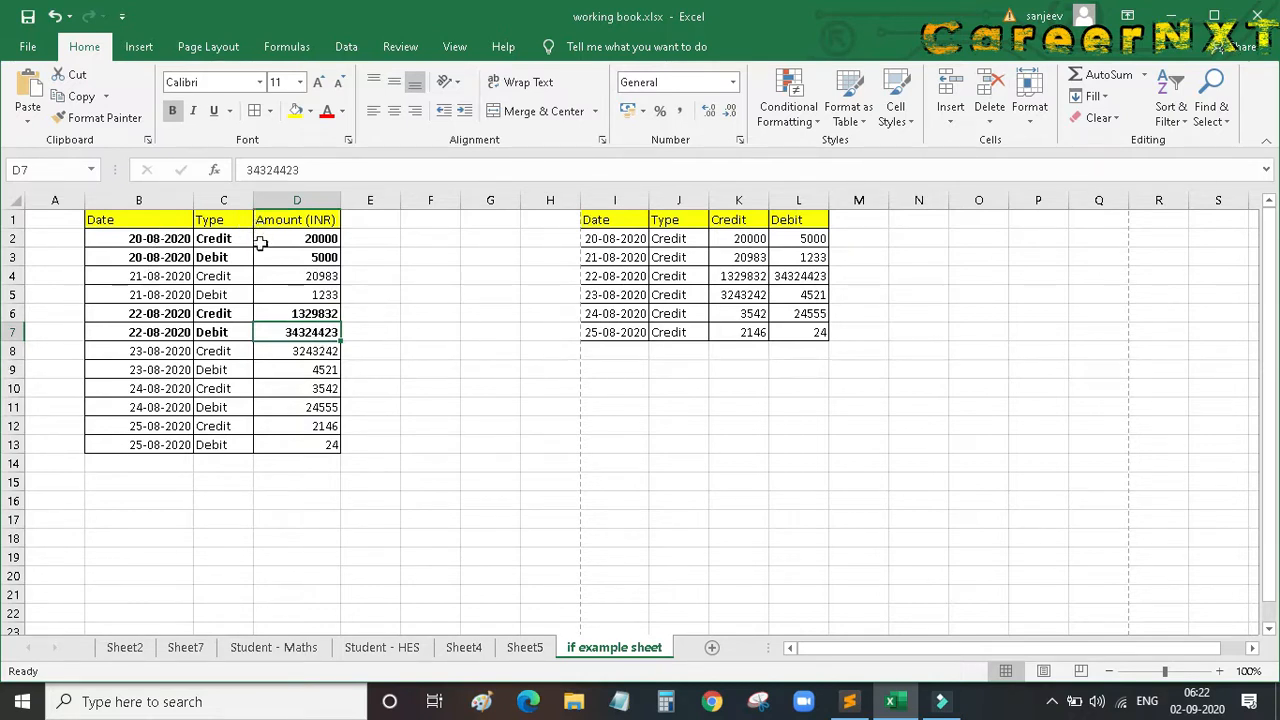
drag(100, 240, 326, 446)
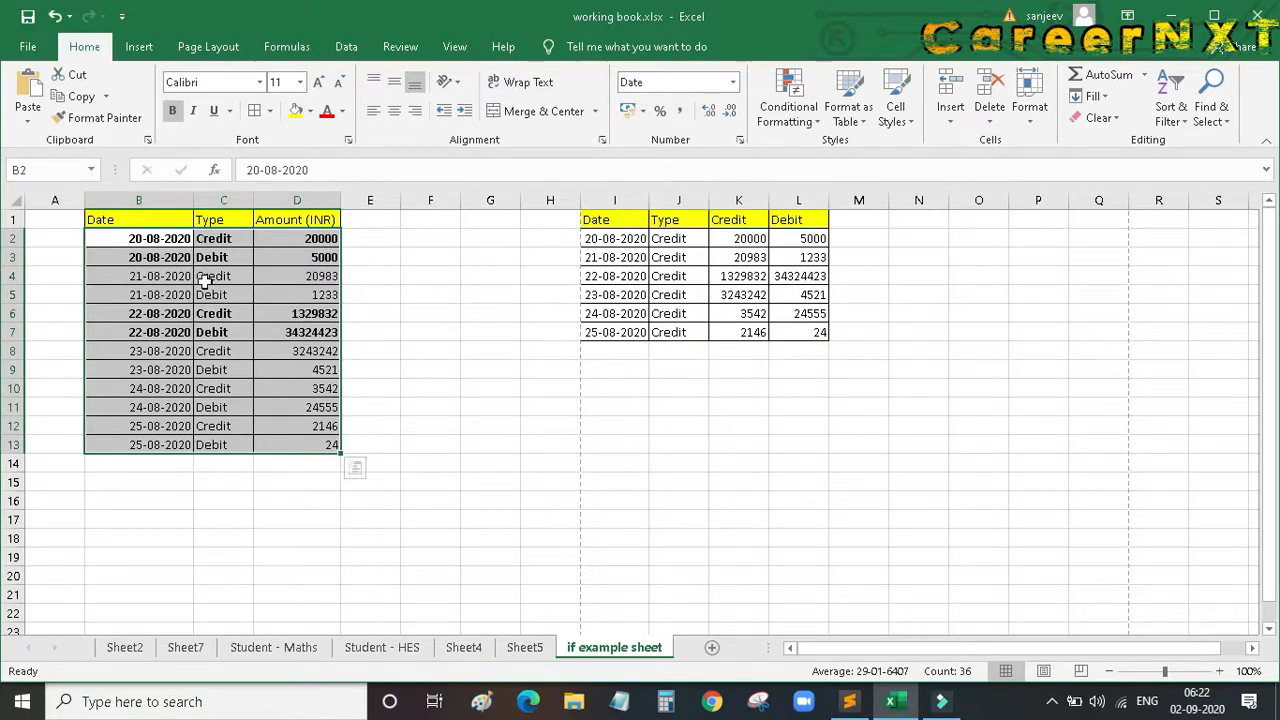
click(164, 472)
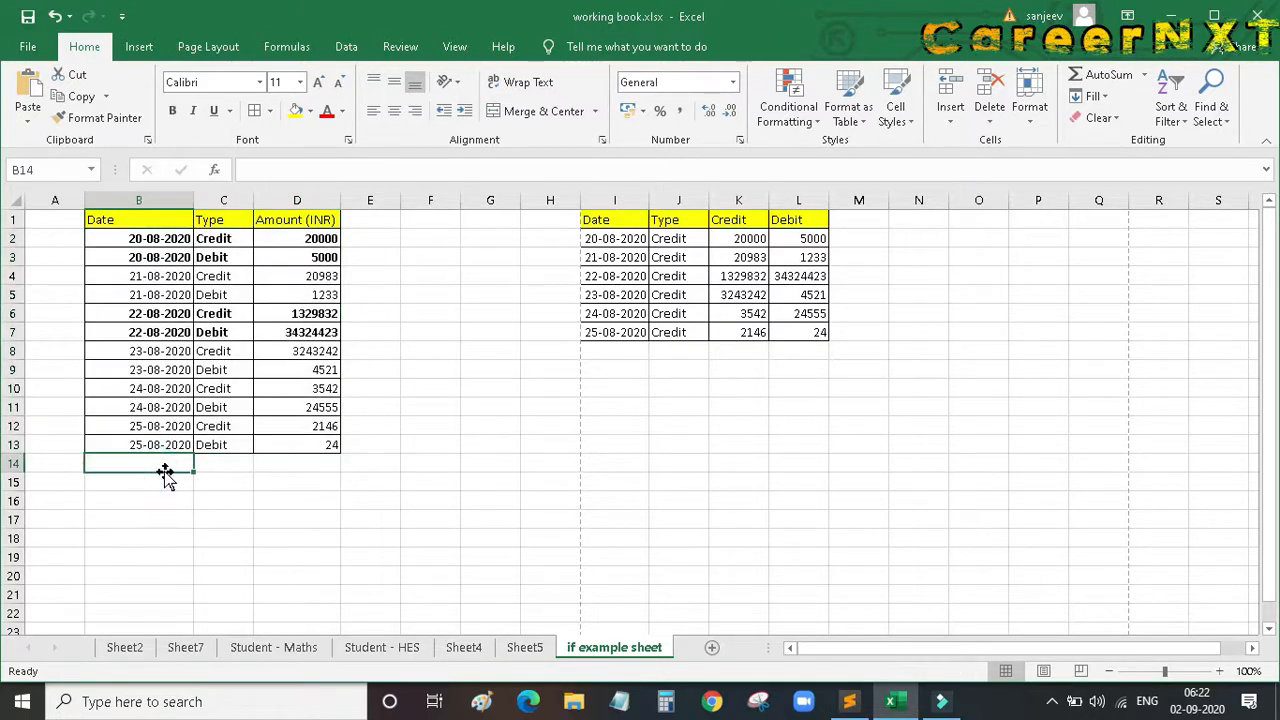
drag(306, 478, 131, 460)
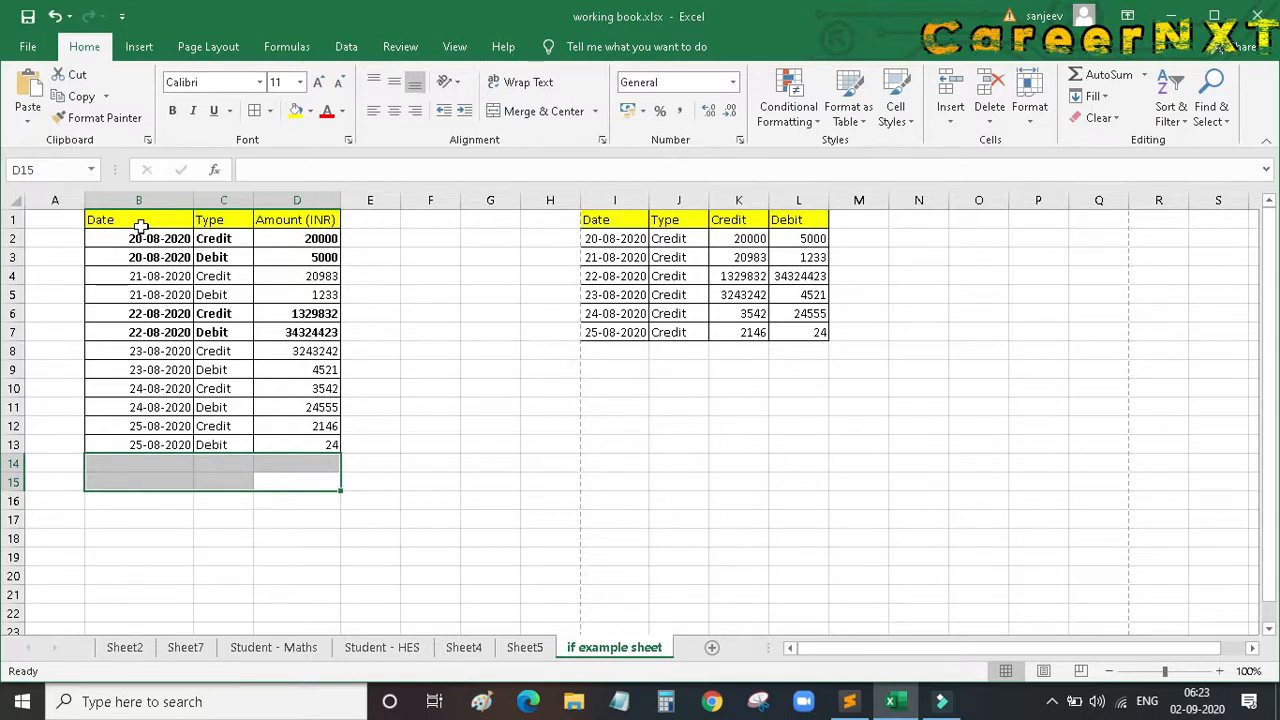
click(303, 334)
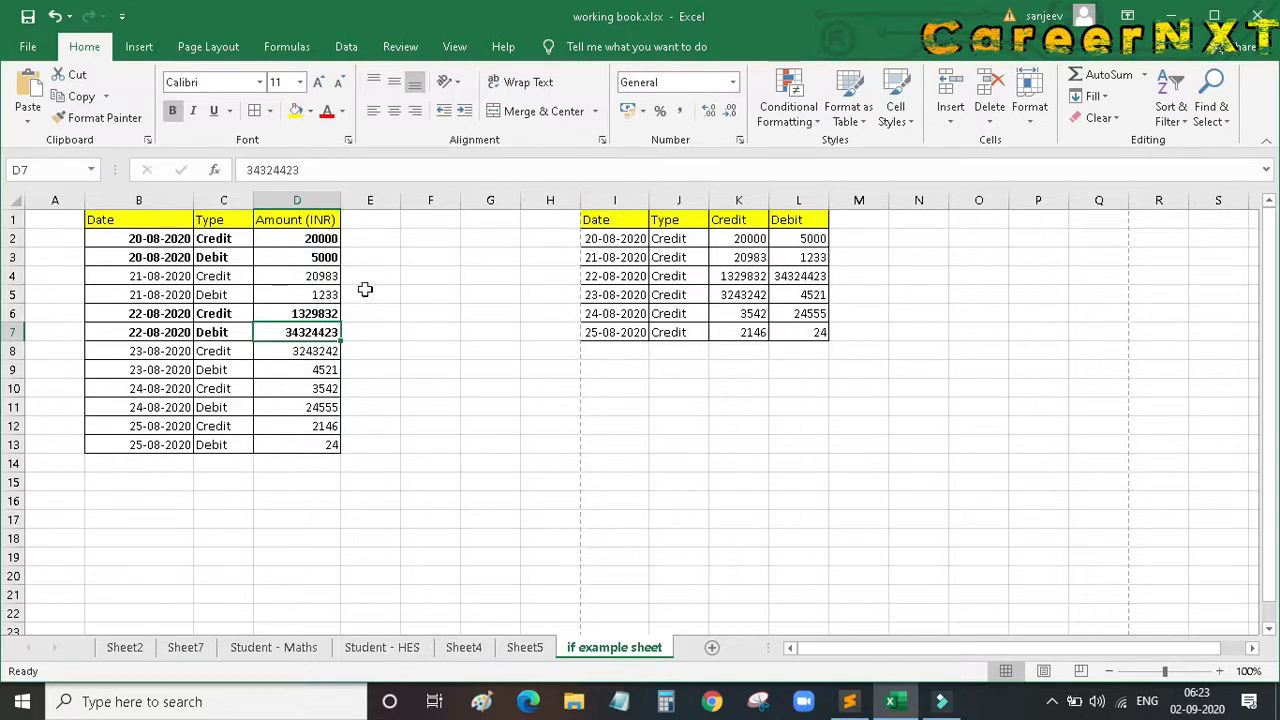
drag(606, 226, 844, 318)
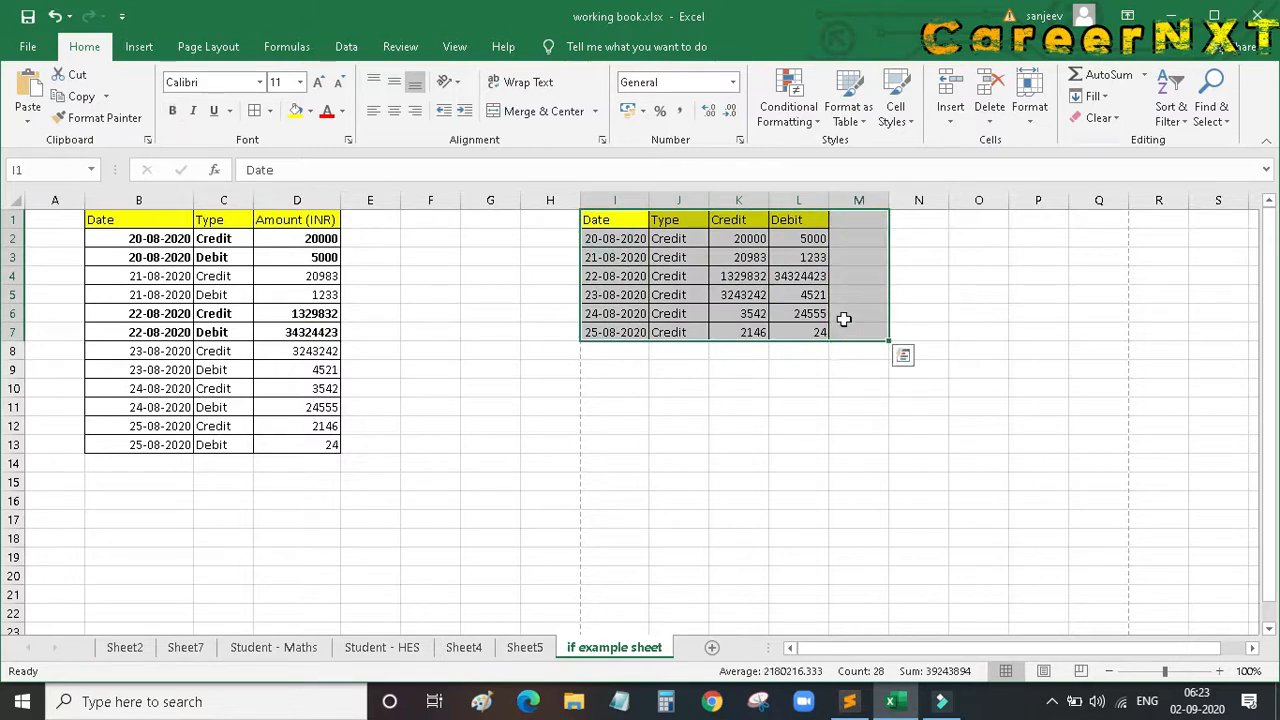
click(596, 224)
click(607, 242)
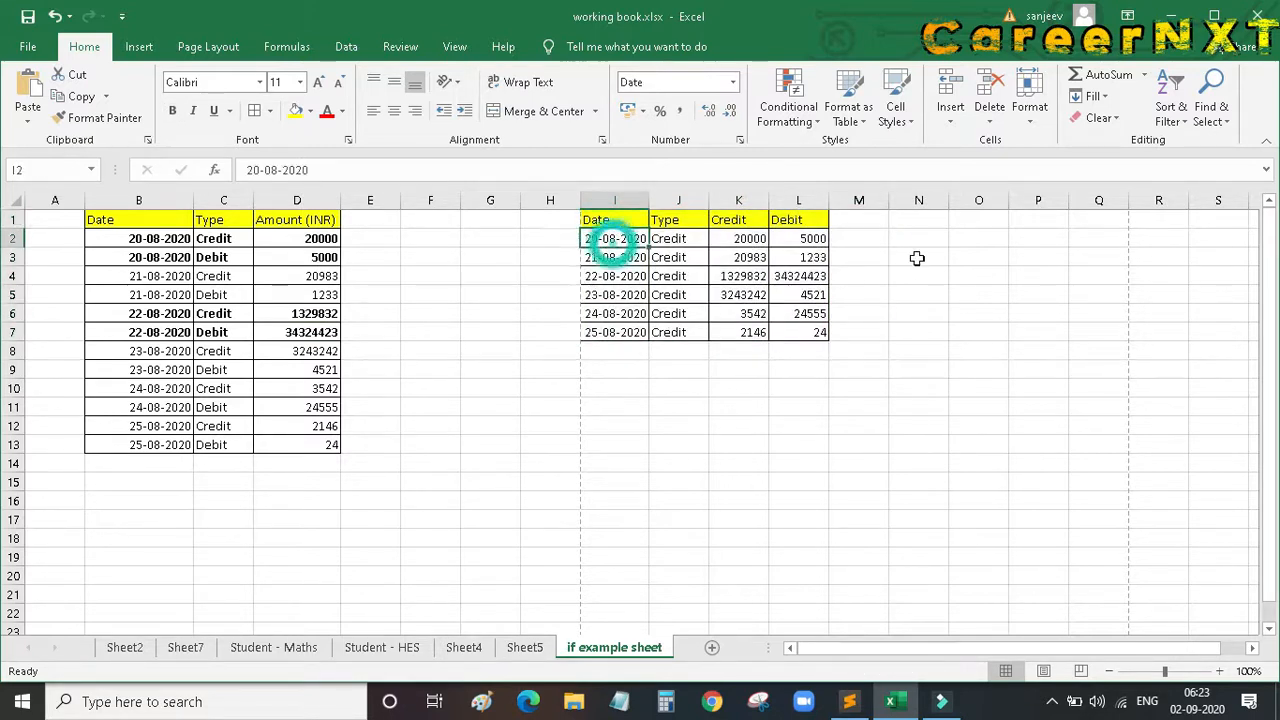
- Delete the Type column (column J) from the table with separate Credit and Debit columns
click(678, 200)
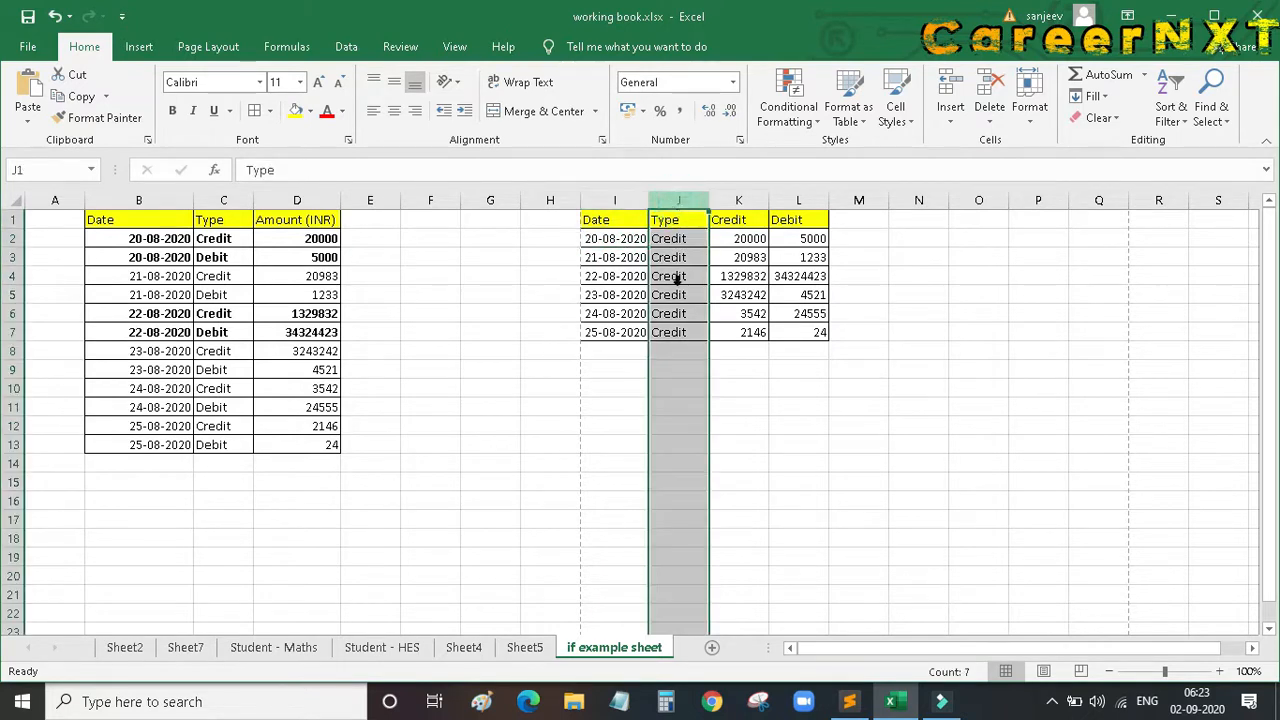
right_click(680, 206)
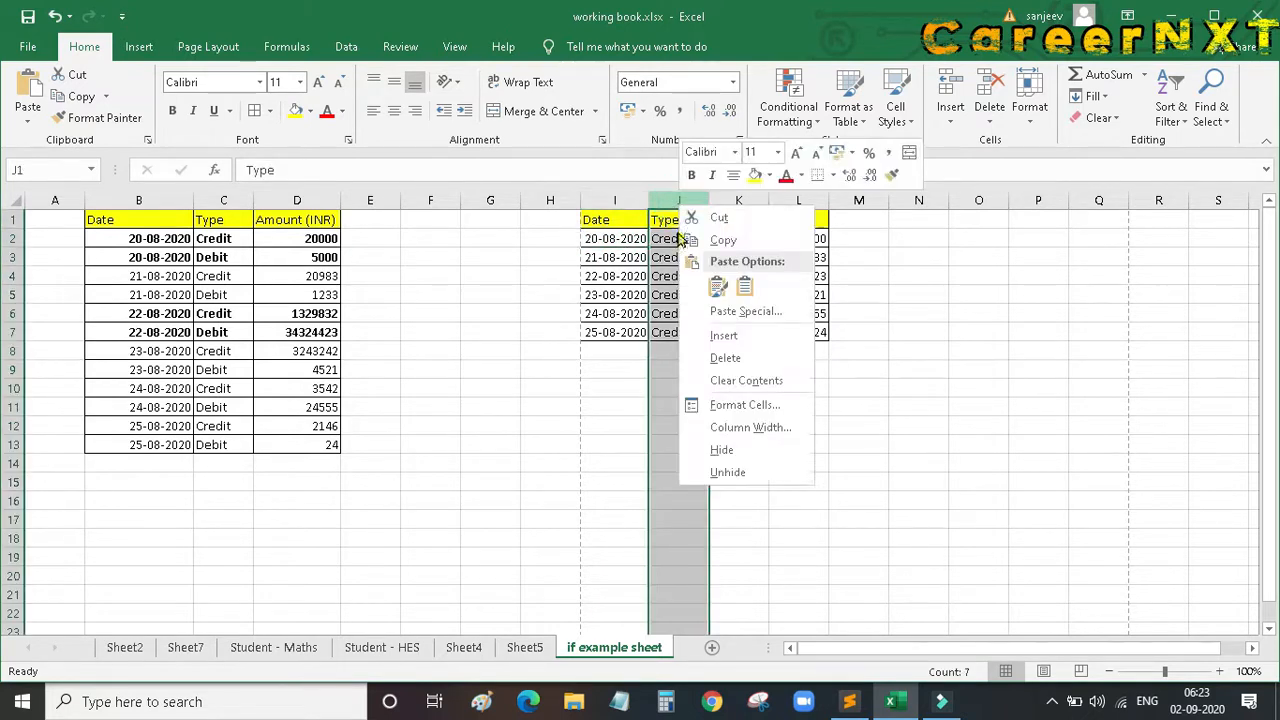
click(725, 357)
click(660, 312)
- Examine the per-date credit and debit amounts in rows 2 and 3 of the table in columns I to K
drag(600, 221, 765, 352)
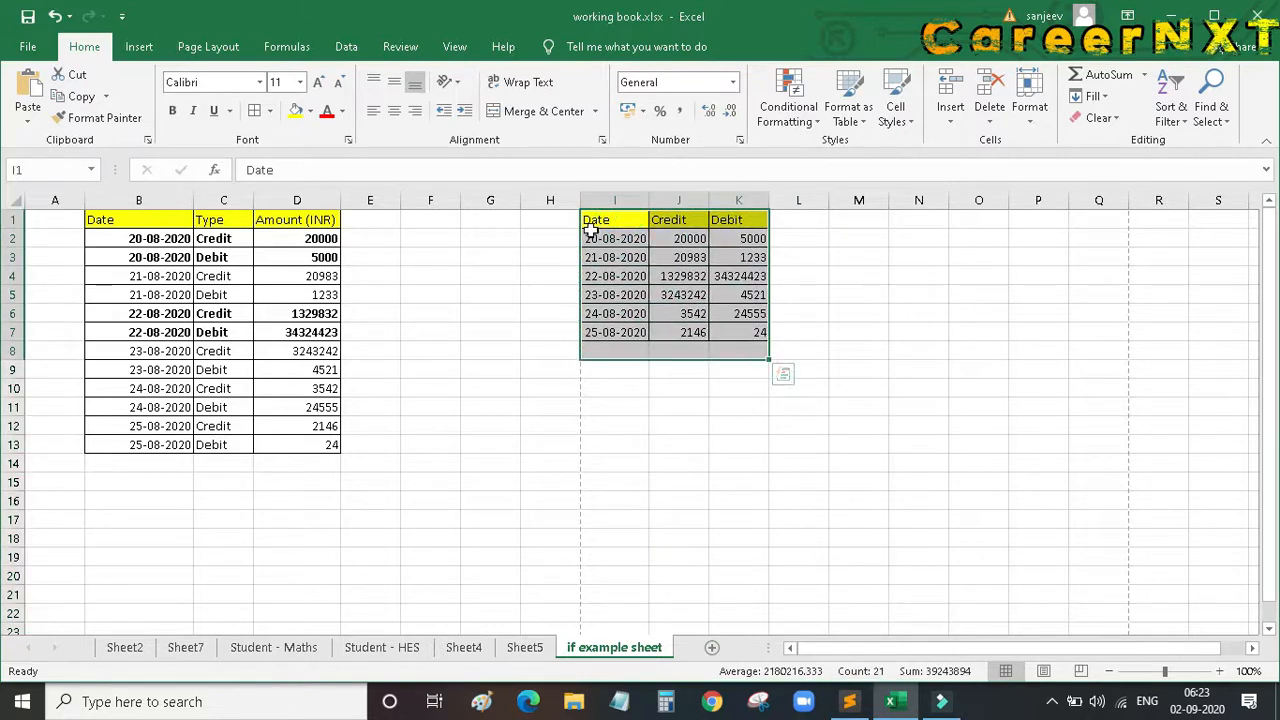
click(591, 232)
click(688, 238)
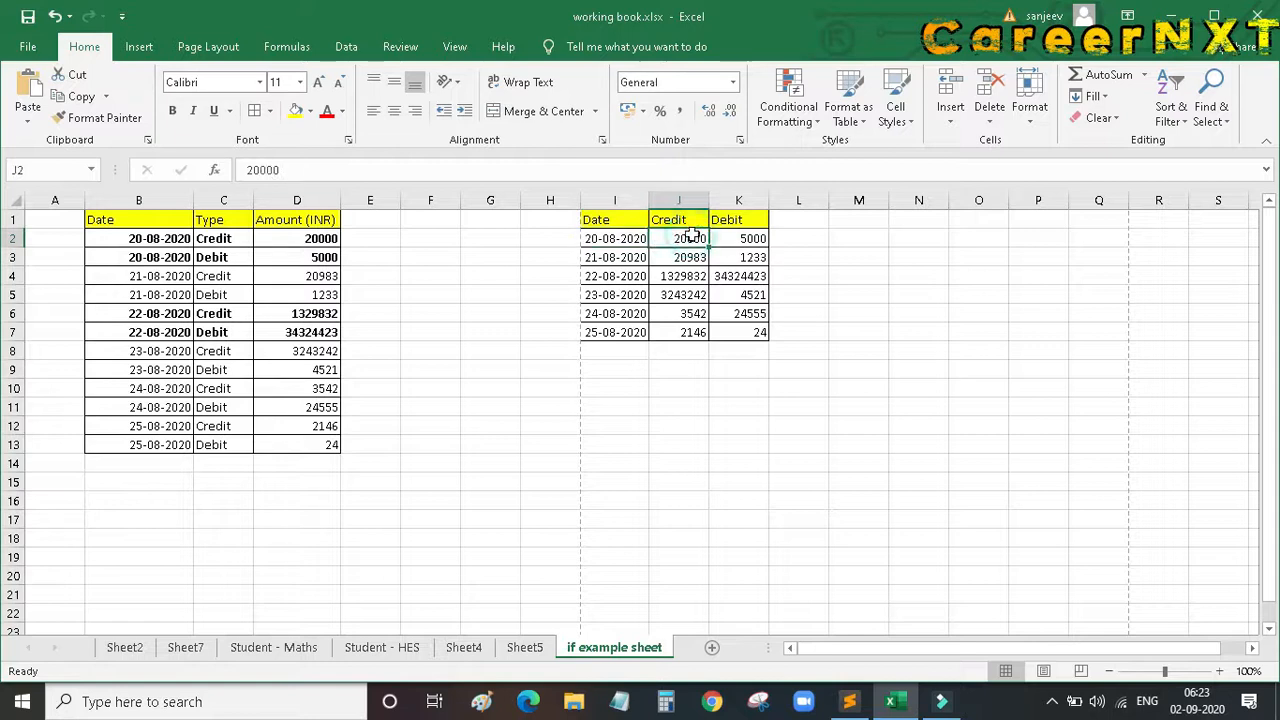
click(745, 240)
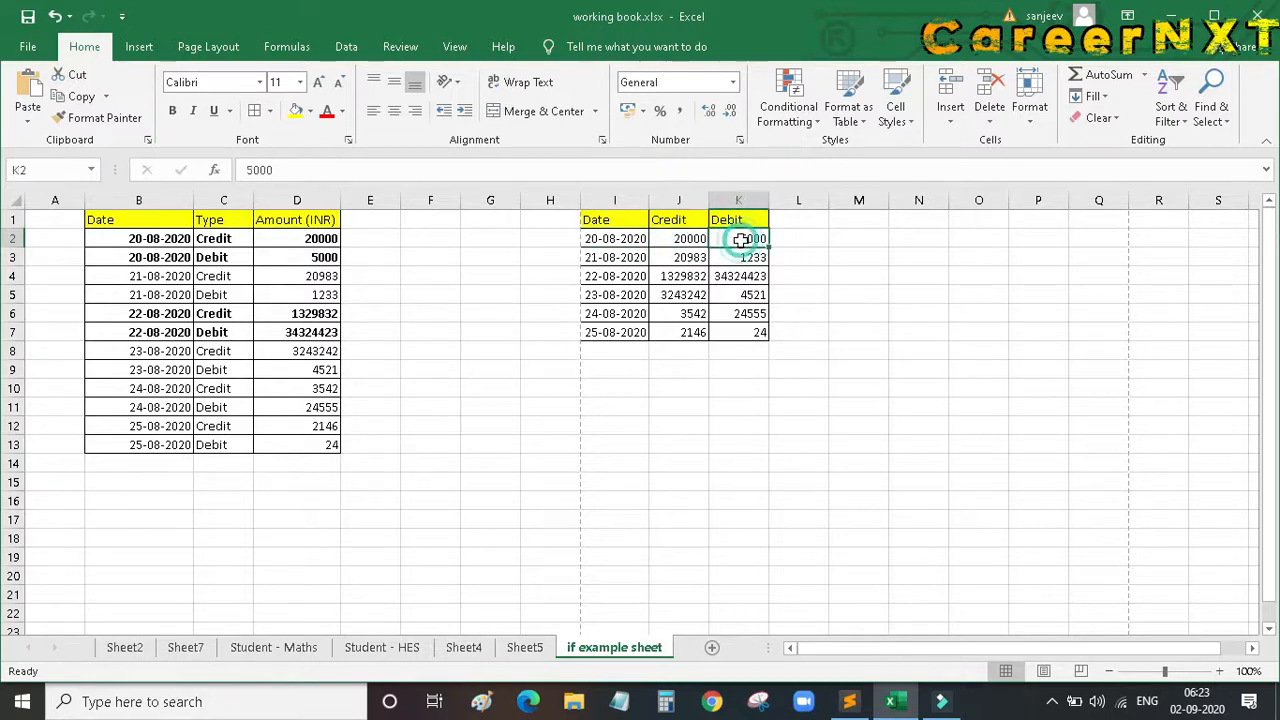
click(615, 259)
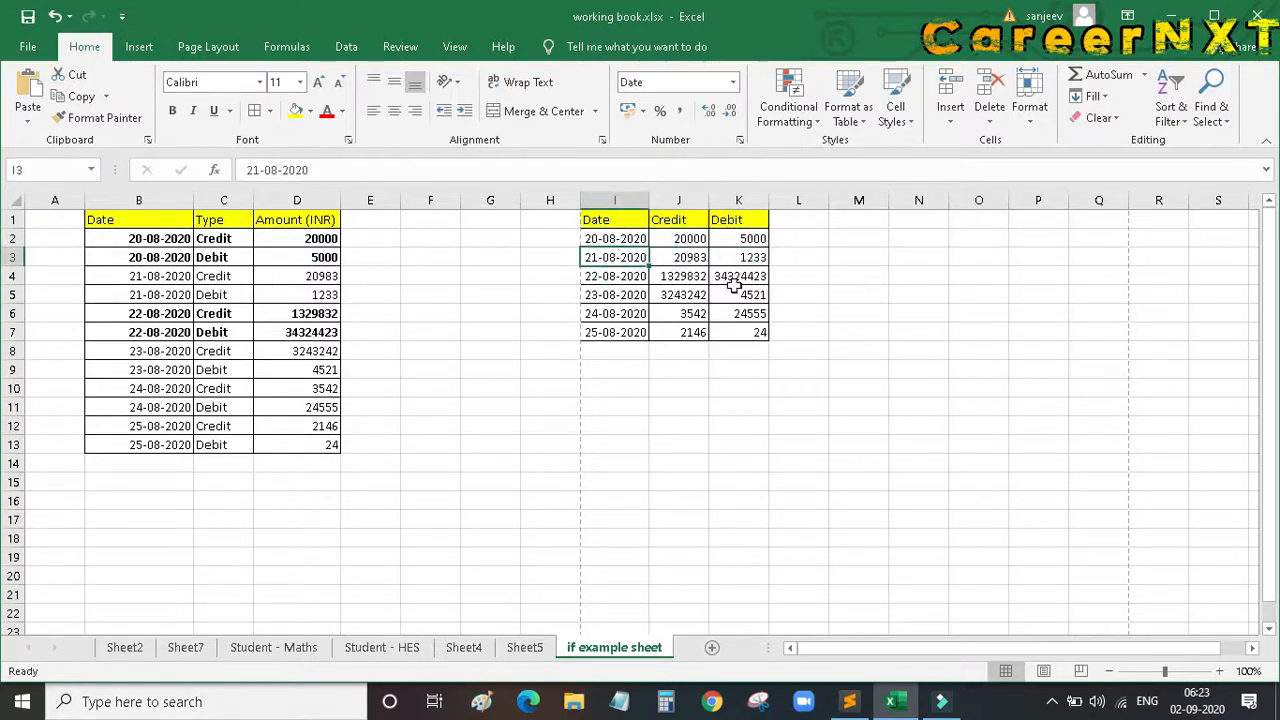
click(692, 258)
click(757, 258)
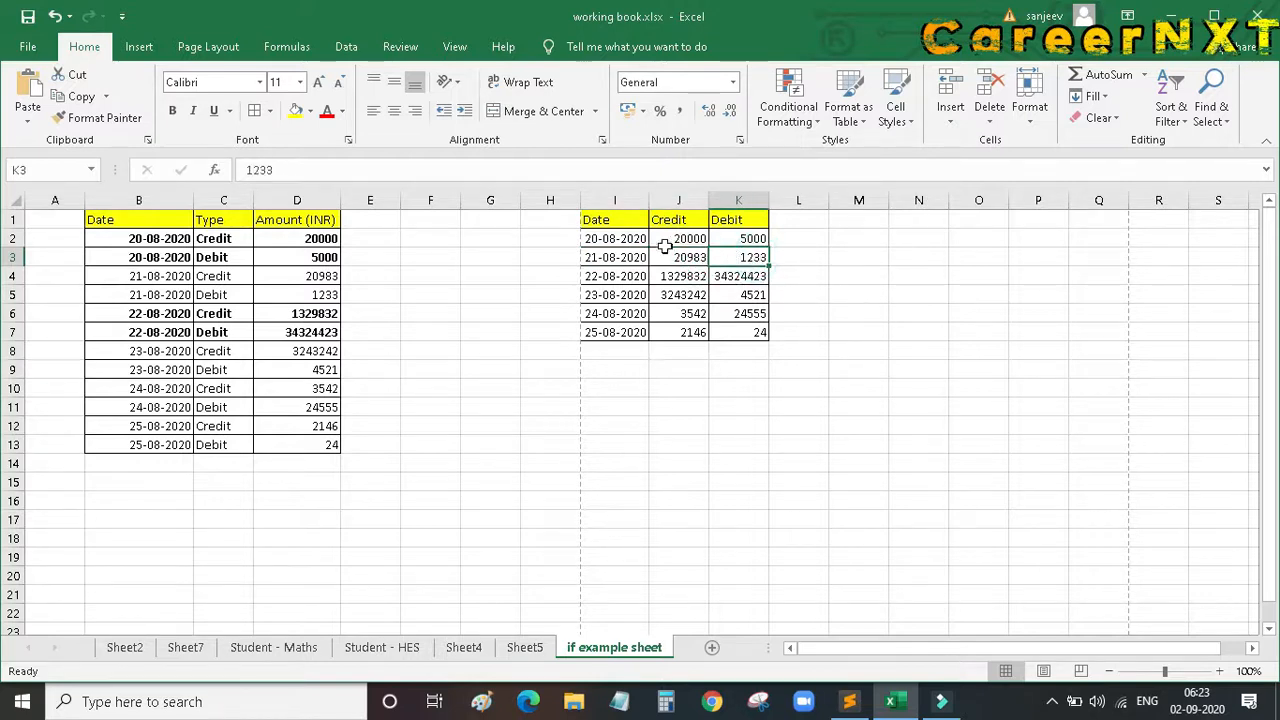
- Make the Date, Credit and Debit headers in I1:K1 bold
drag(618, 218, 758, 228)
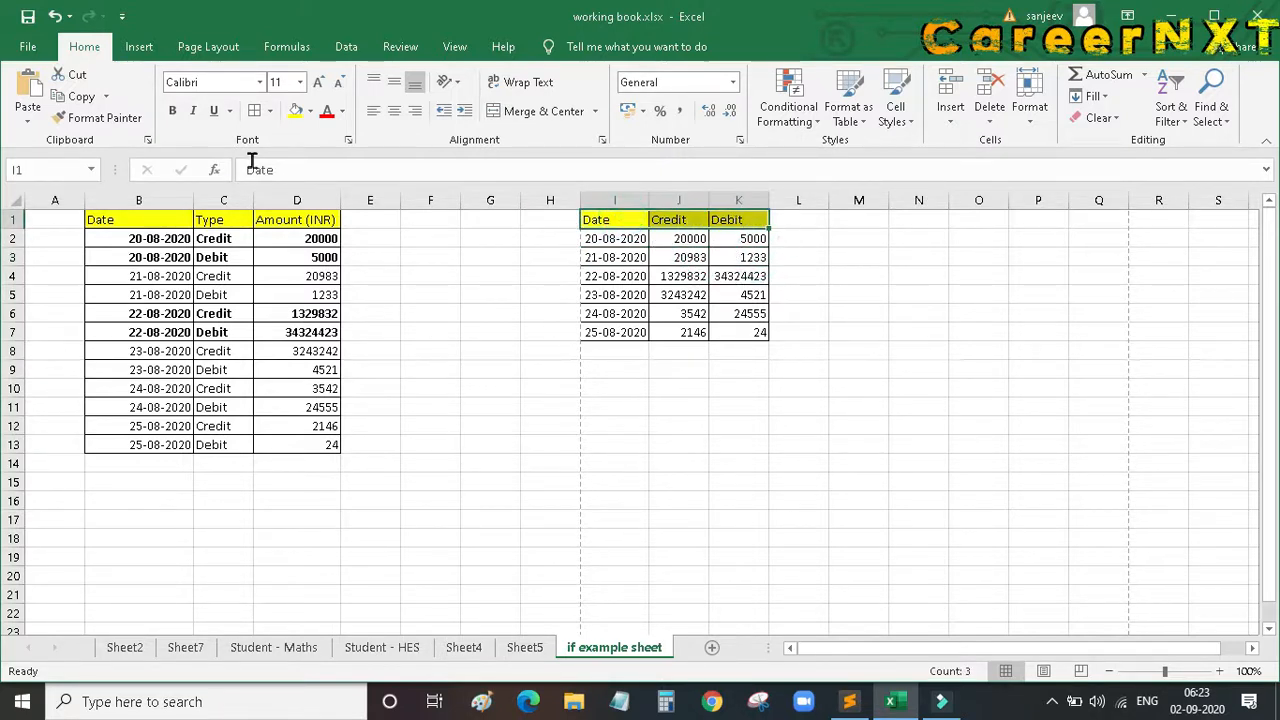
click(172, 110)
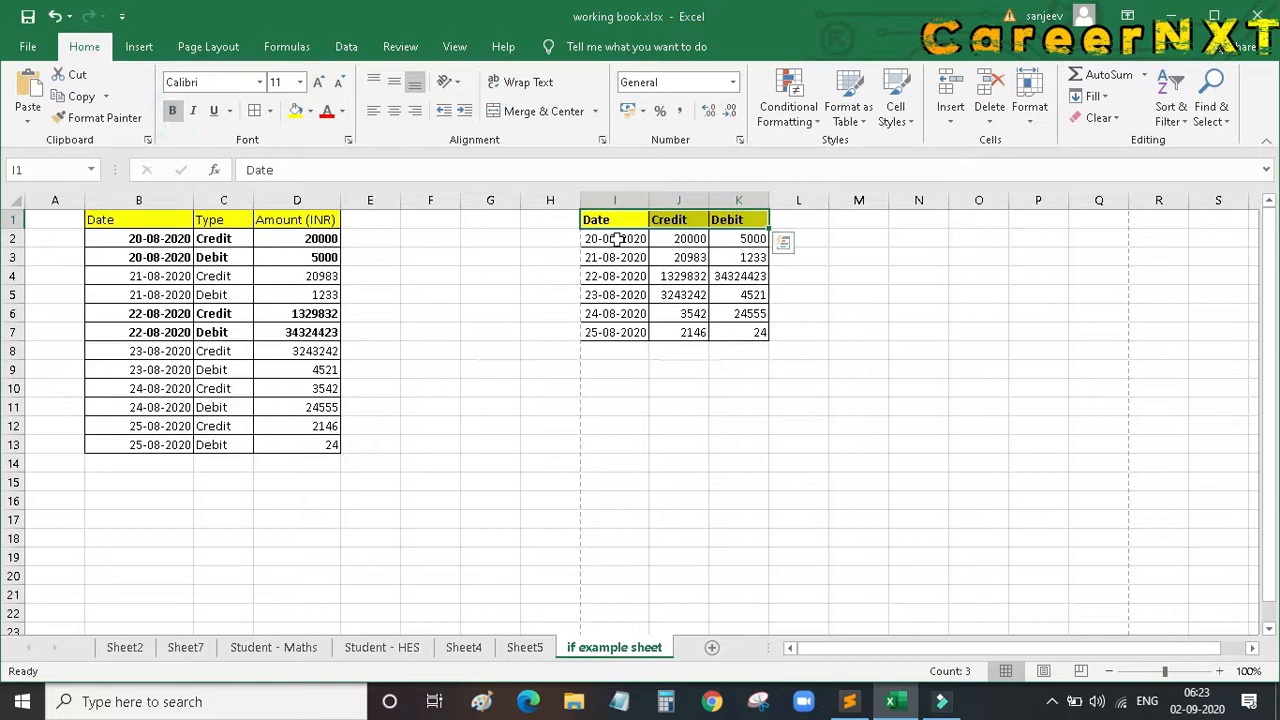
click(630, 368)
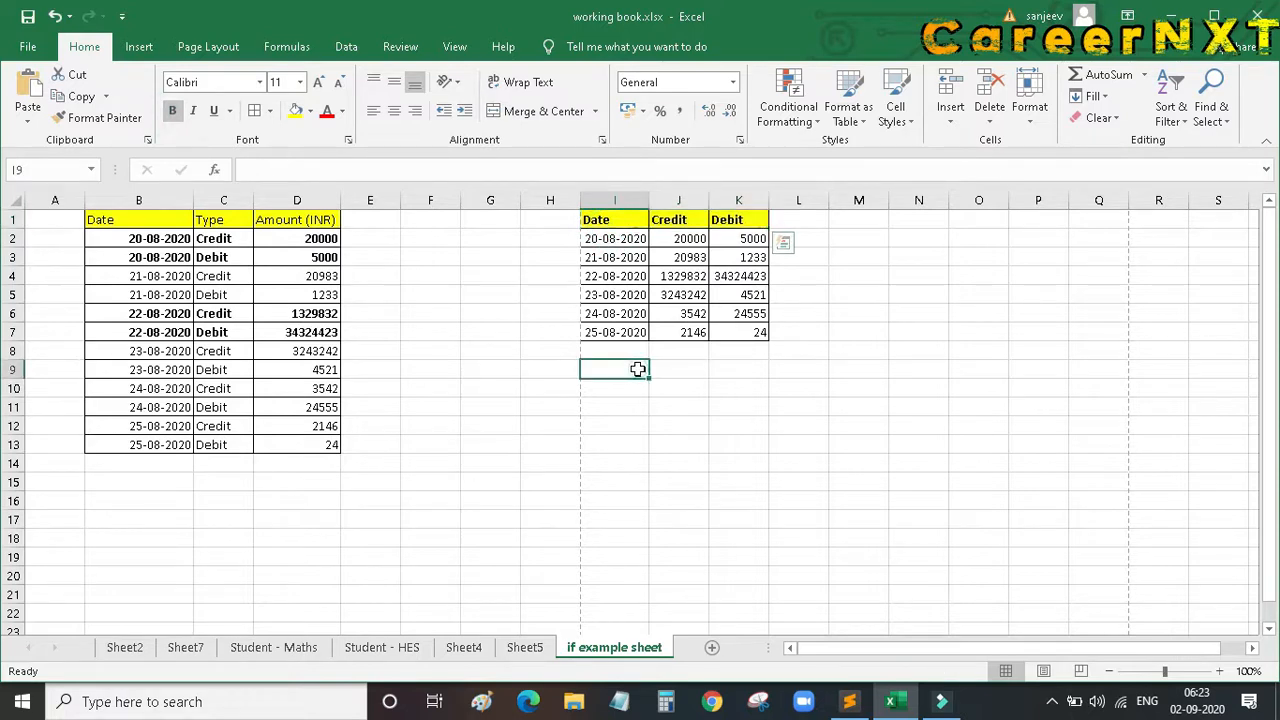
- Compare the per-date Credit and Debit table in I1:K7 with the transaction list in B1:D13
click(618, 242)
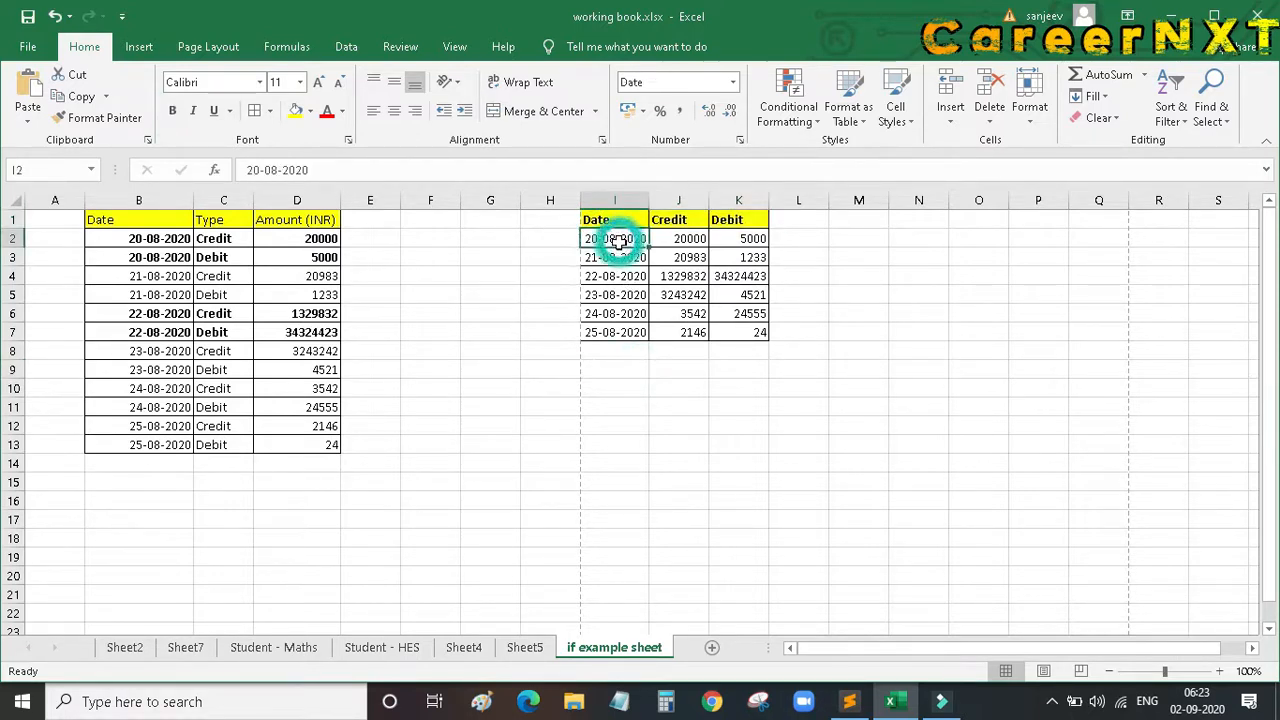
click(682, 240)
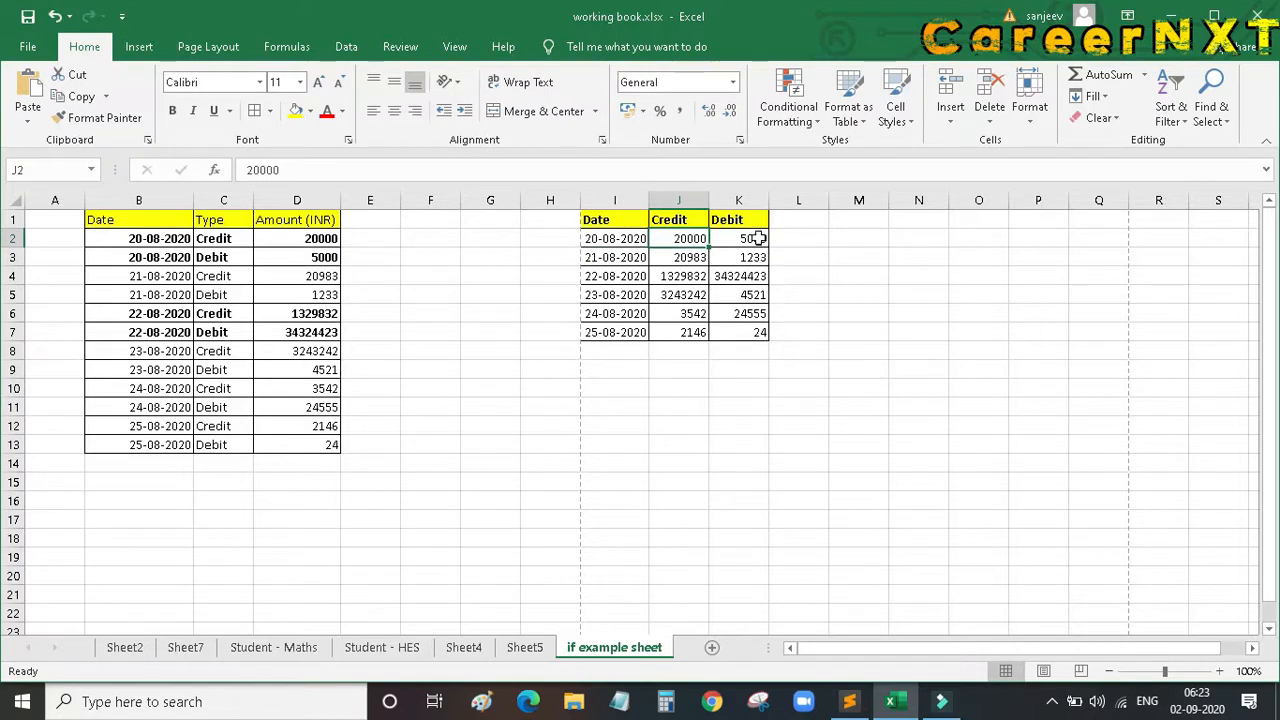
click(758, 238)
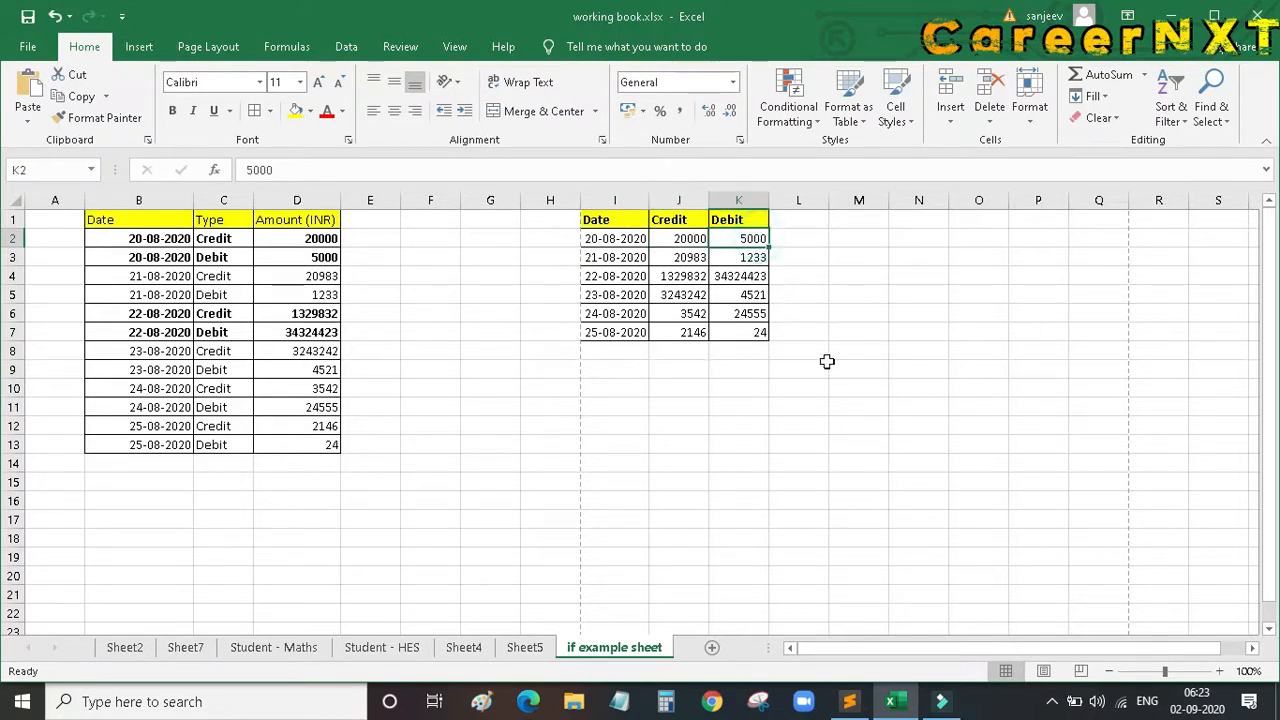
drag(612, 222, 757, 329)
drag(100, 220, 308, 447)
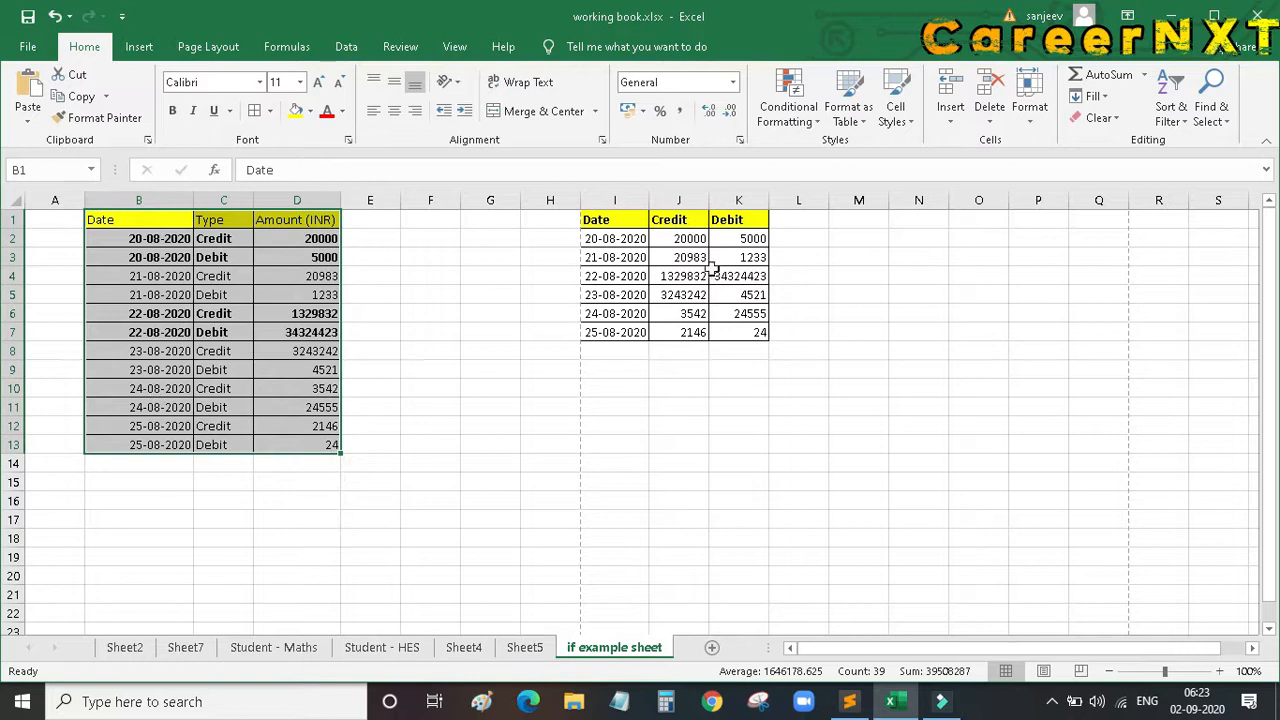
drag(640, 222, 754, 329)
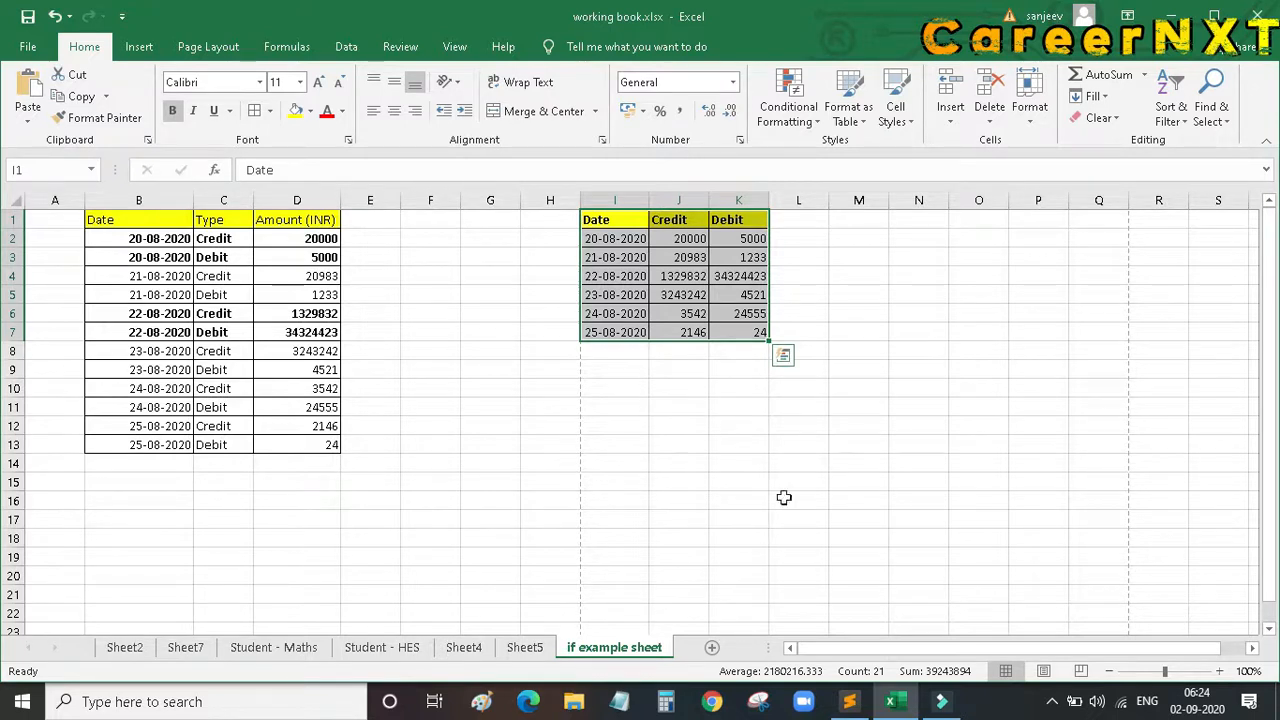
click(826, 508)
- Move the Date, Credit and Debit table from I1:K7 to the area starting at B23, below the transaction list
drag(608, 221, 749, 333)
key(ctrl+c)
scroll(750, 394, down, 2)
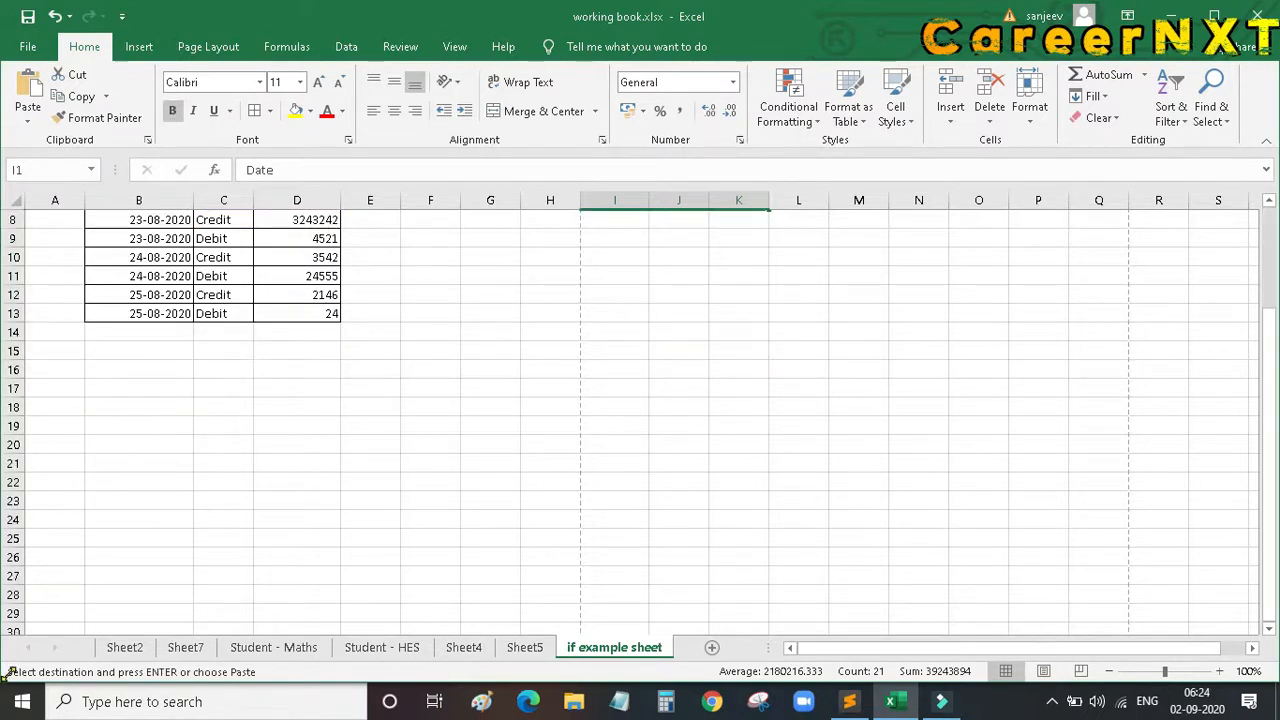
click(120, 502)
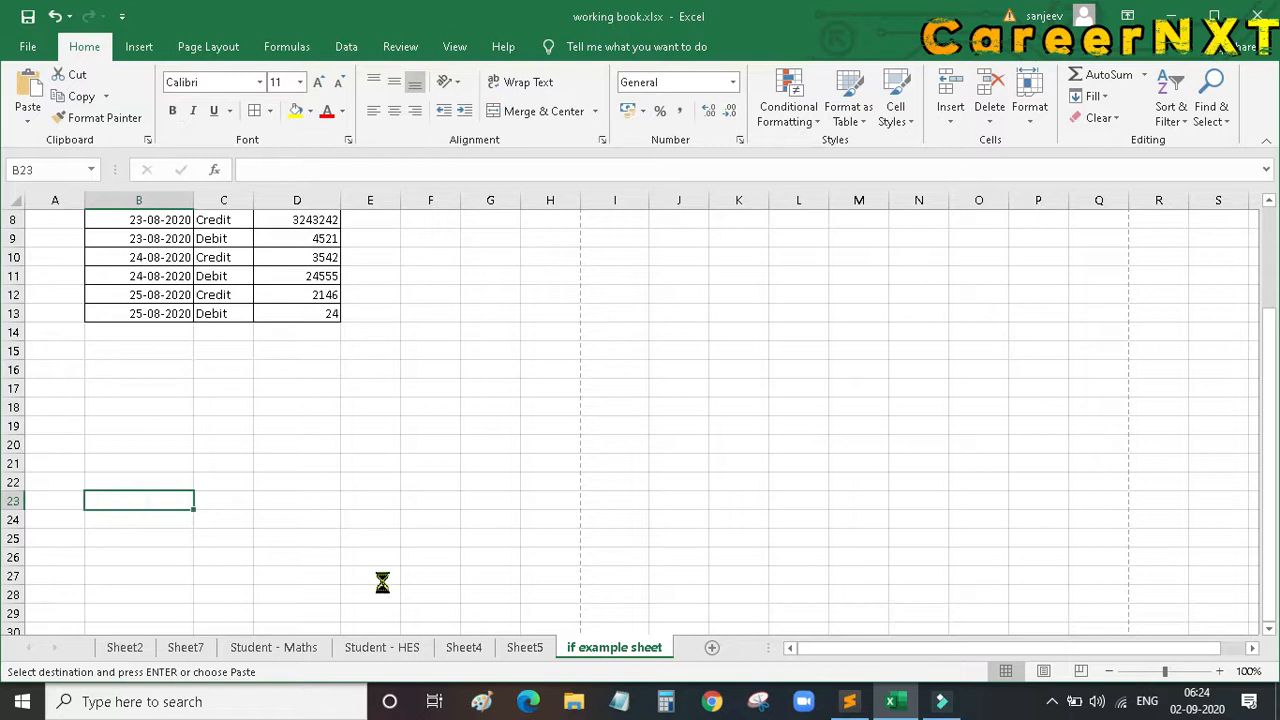
key(Return)
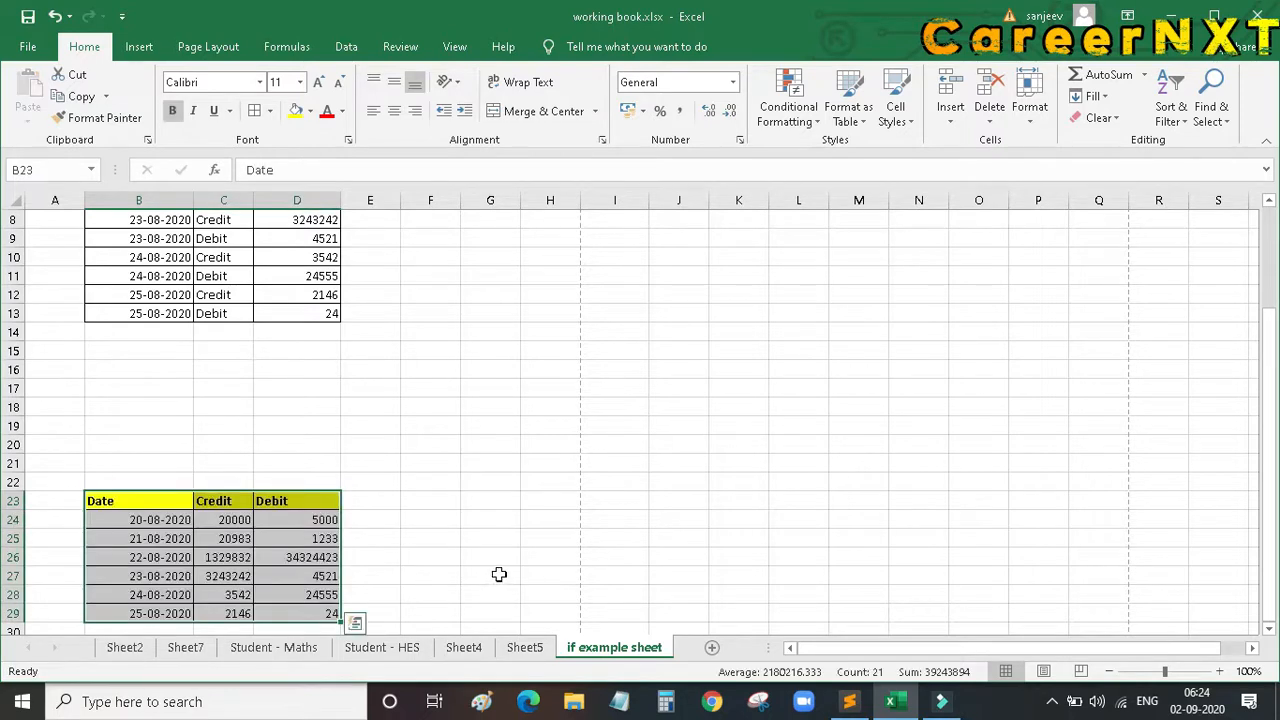
- Add the headers Credit in E1 and Debit in F1 beside the transaction list's Amount column
scroll(500, 580, up, 3)
click(432, 443)
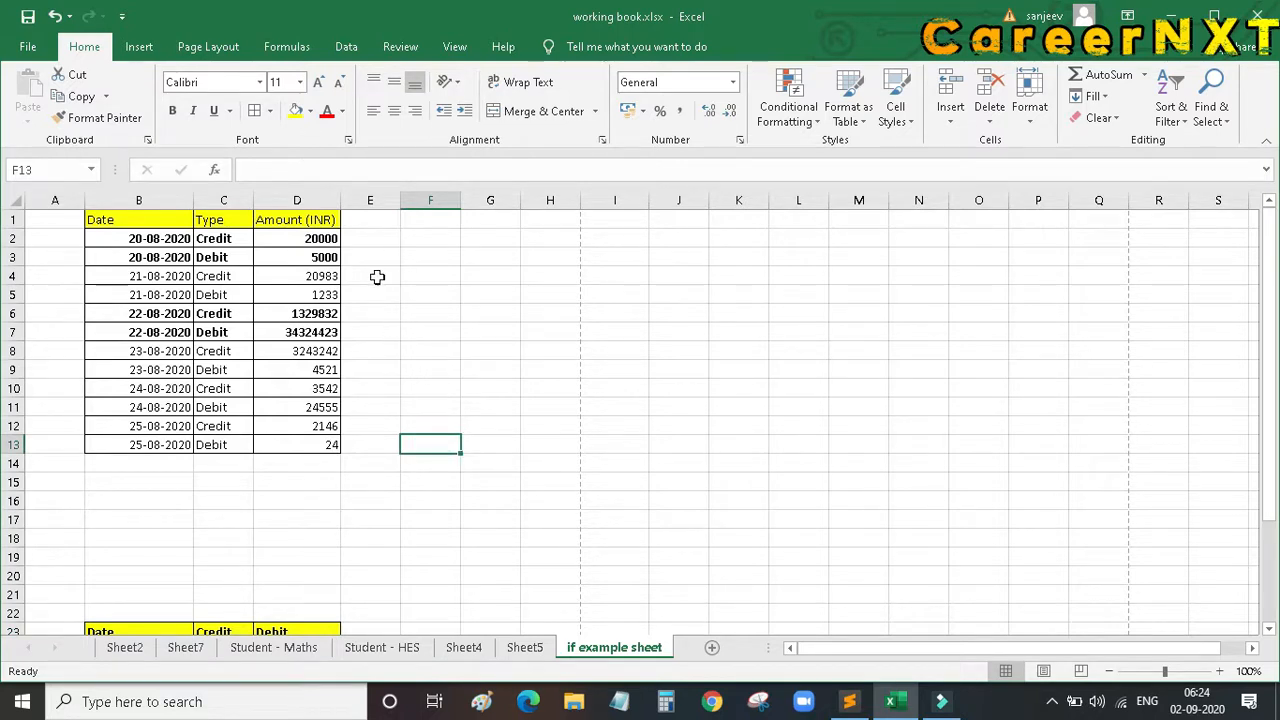
click(370, 220)
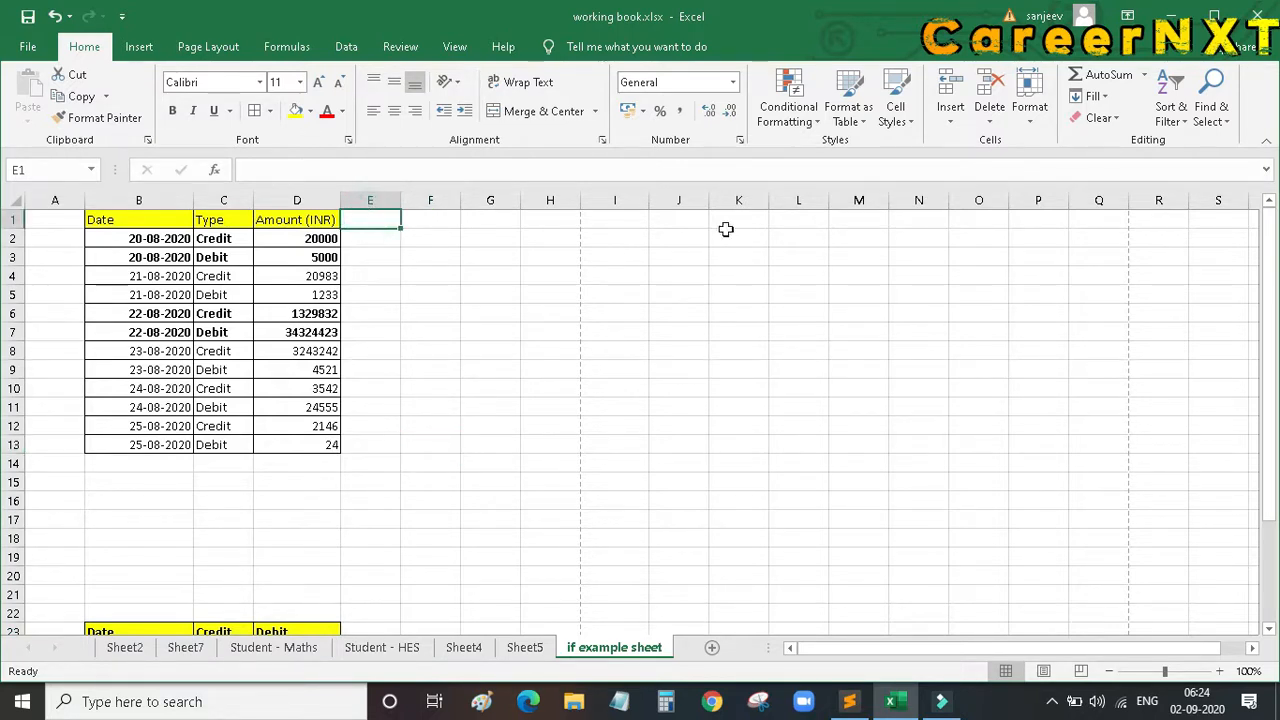
text(Credit)
key(Tab)
text(Debit)
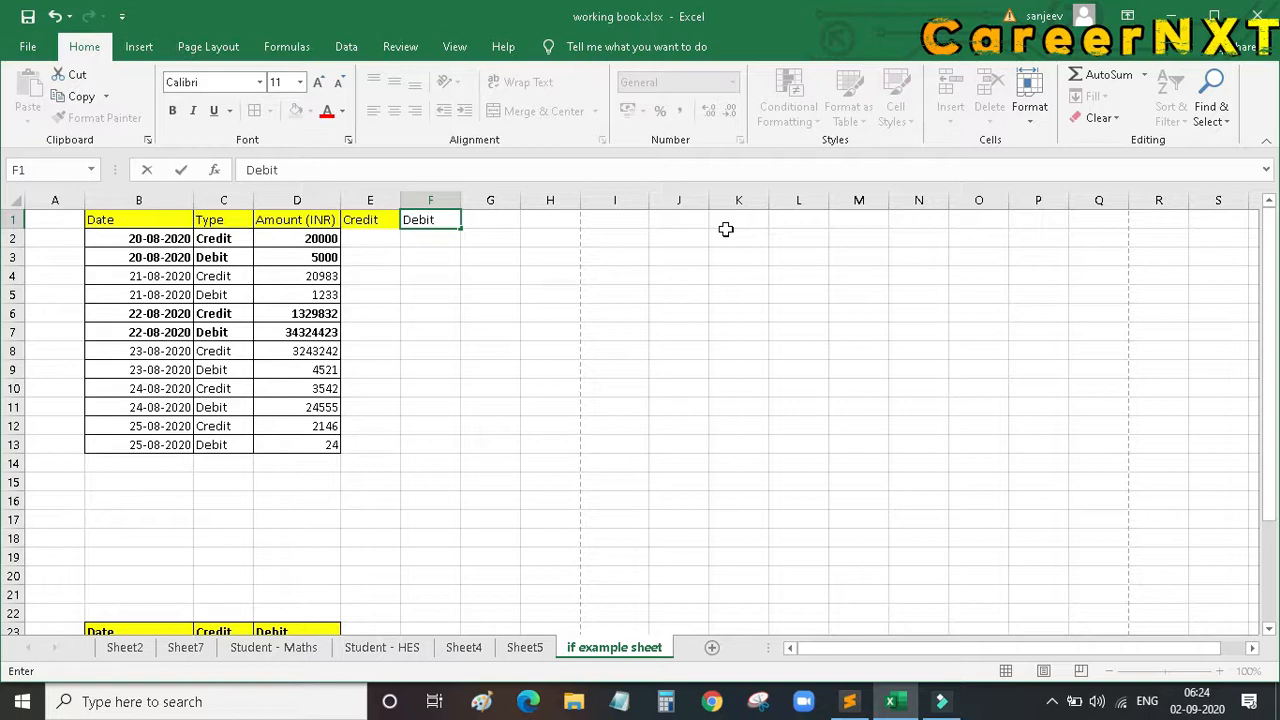
click(467, 388)
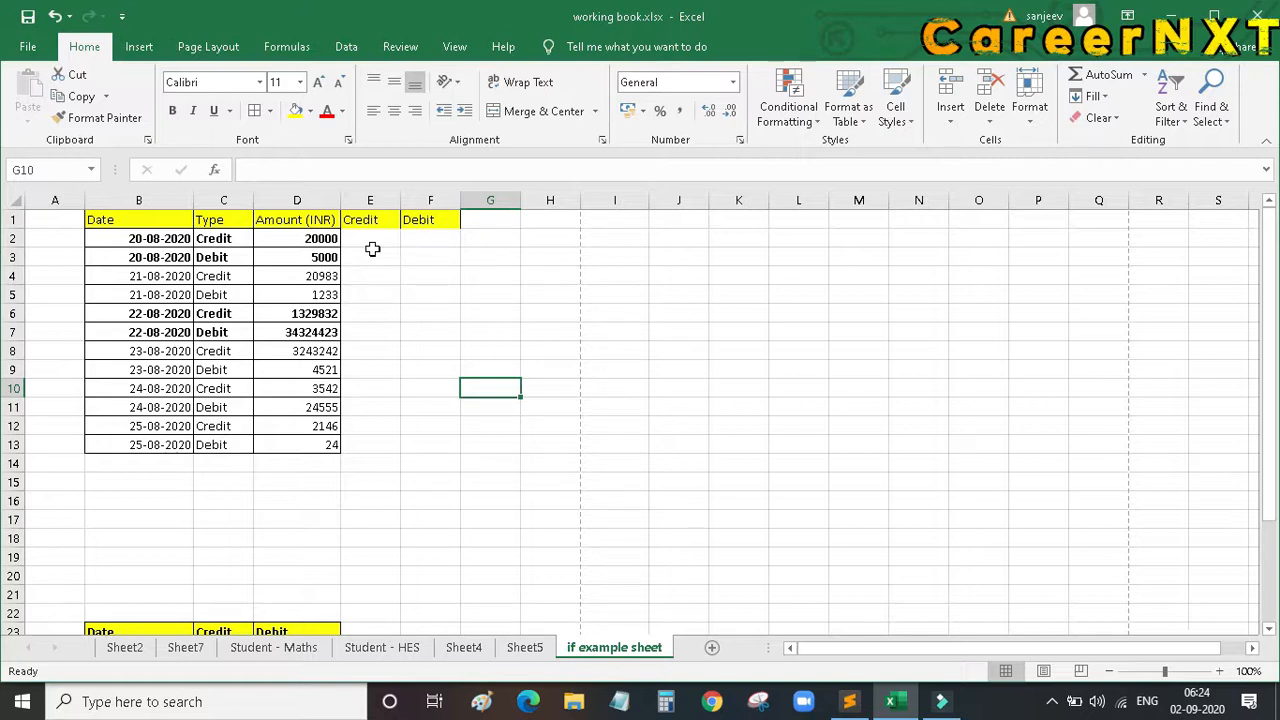
- Search for the IF function for cell E2 and open its arguments
scroll(594, 360, down, 3)
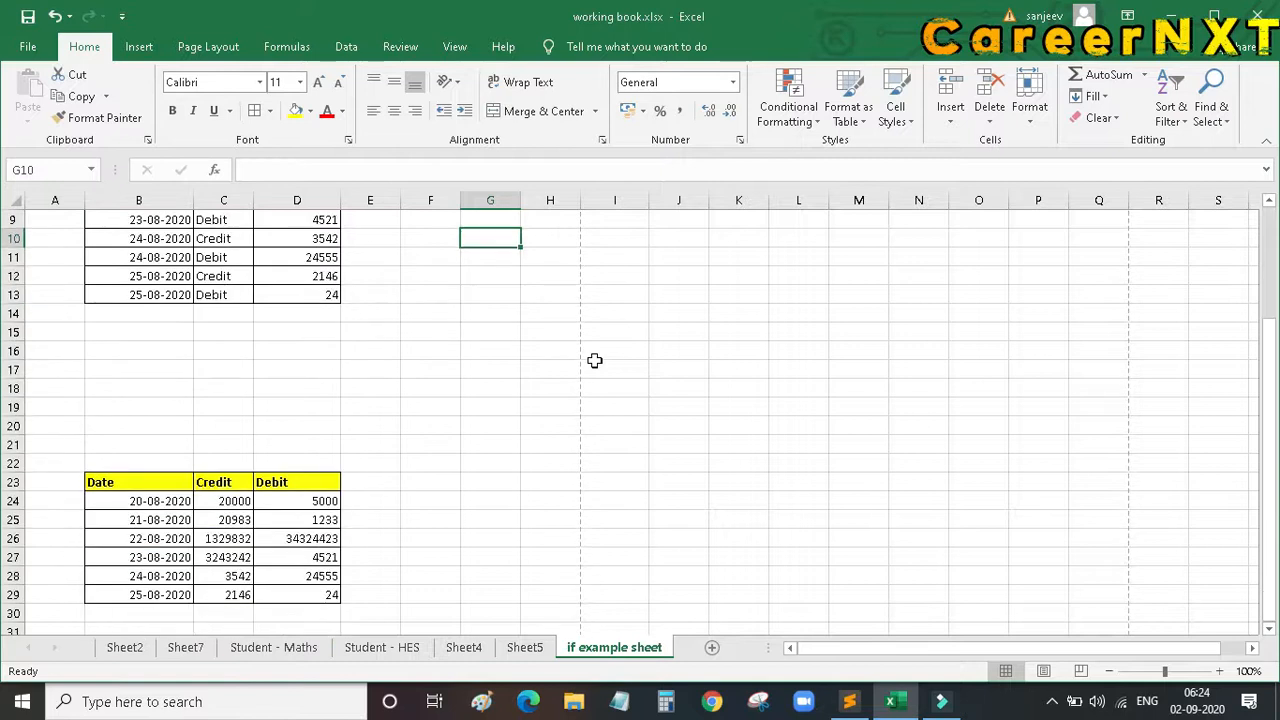
scroll(594, 360, up, 2)
scroll(594, 360, up, 1)
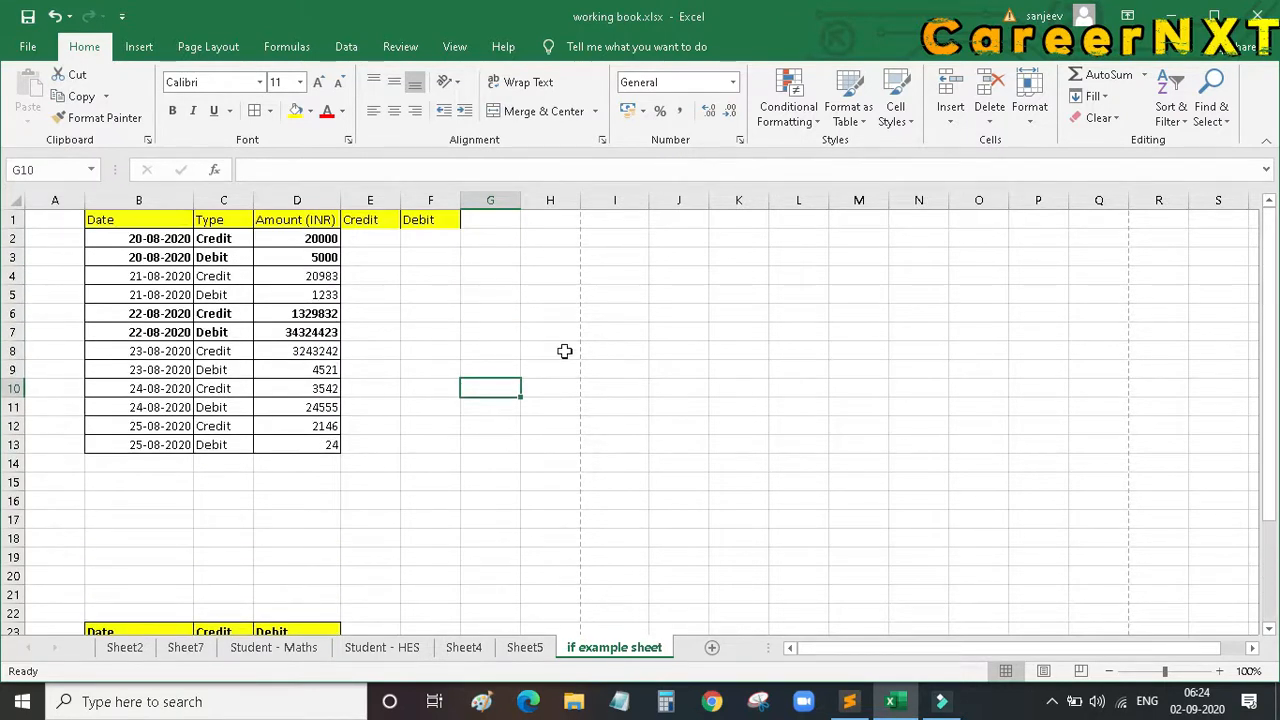
click(359, 238)
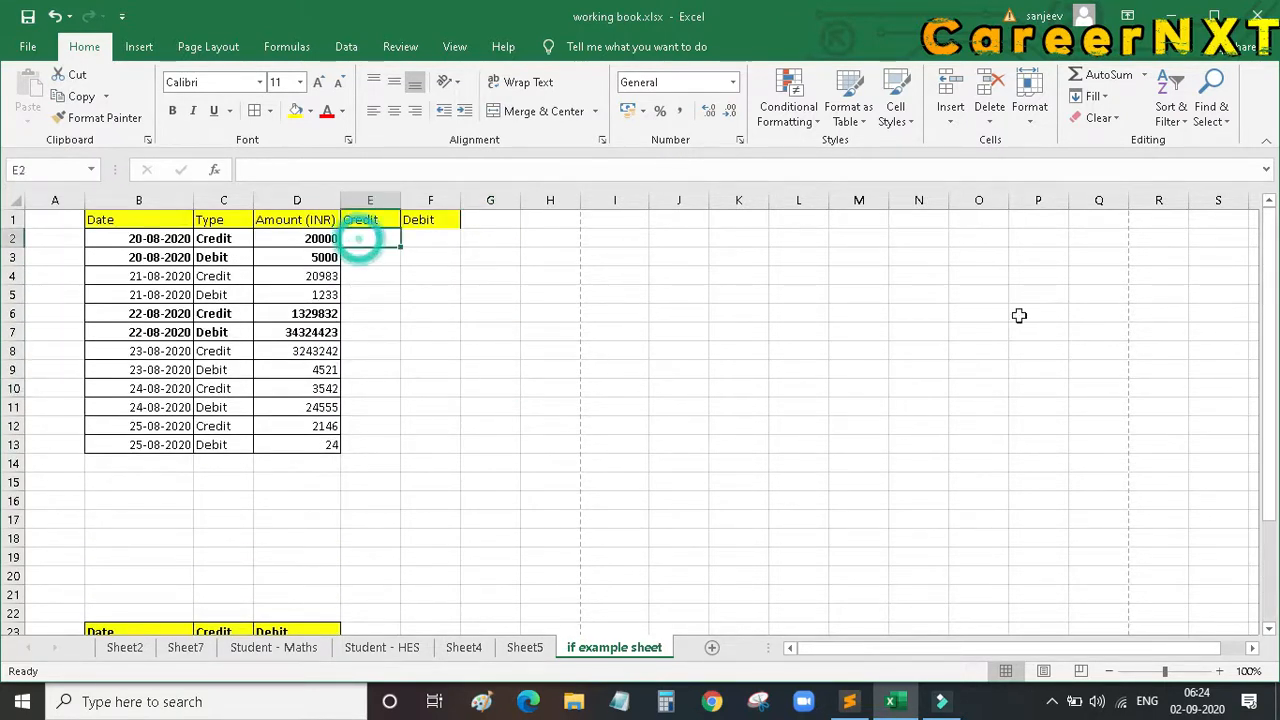
click(213, 170)
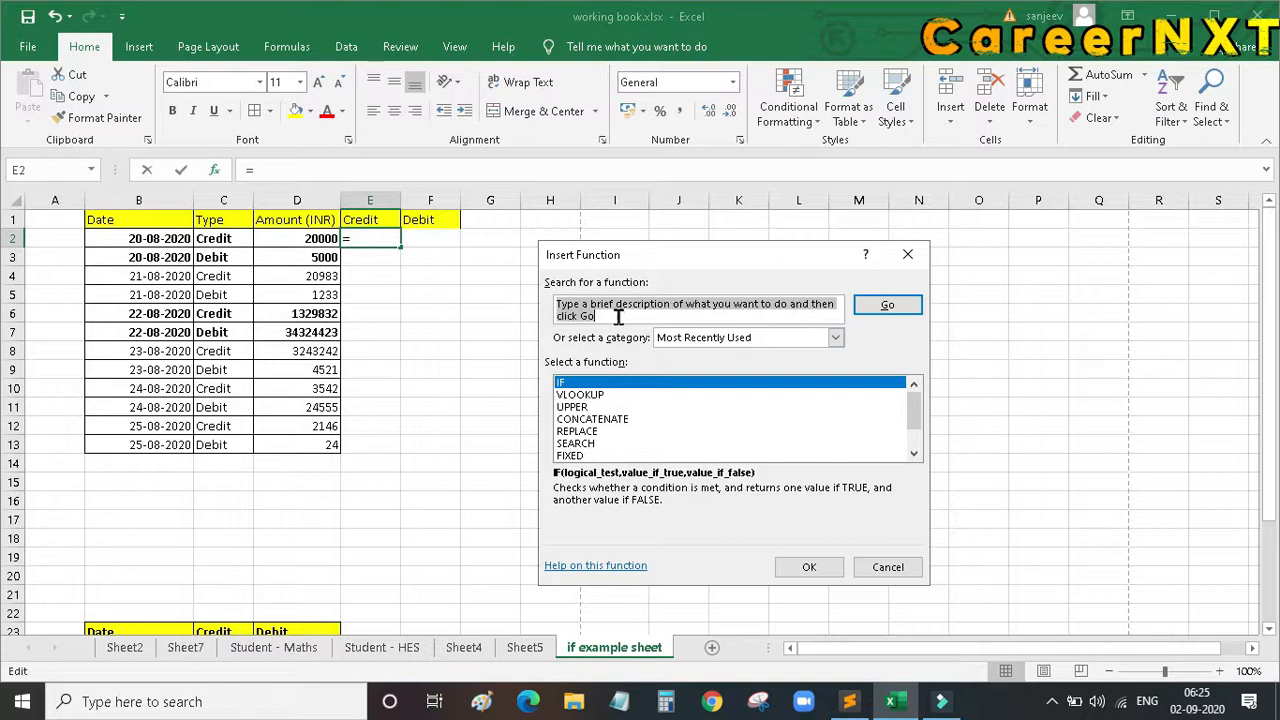
text(if)
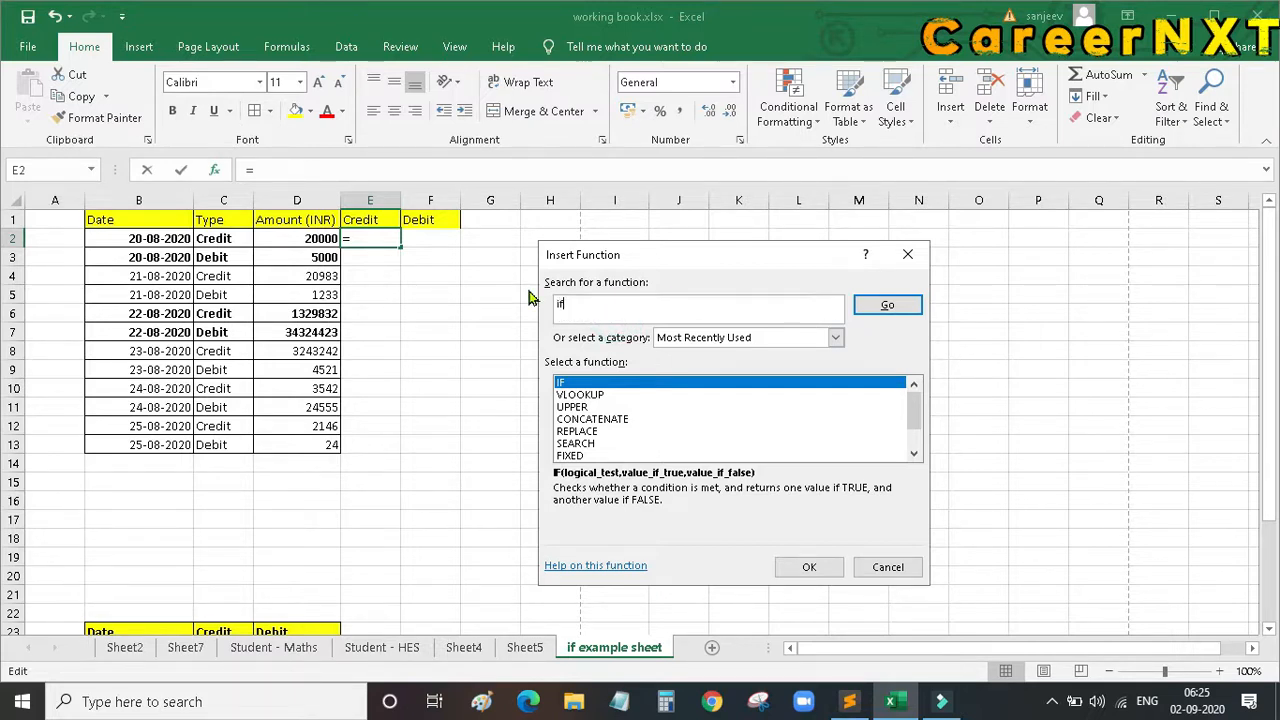
click(887, 305)
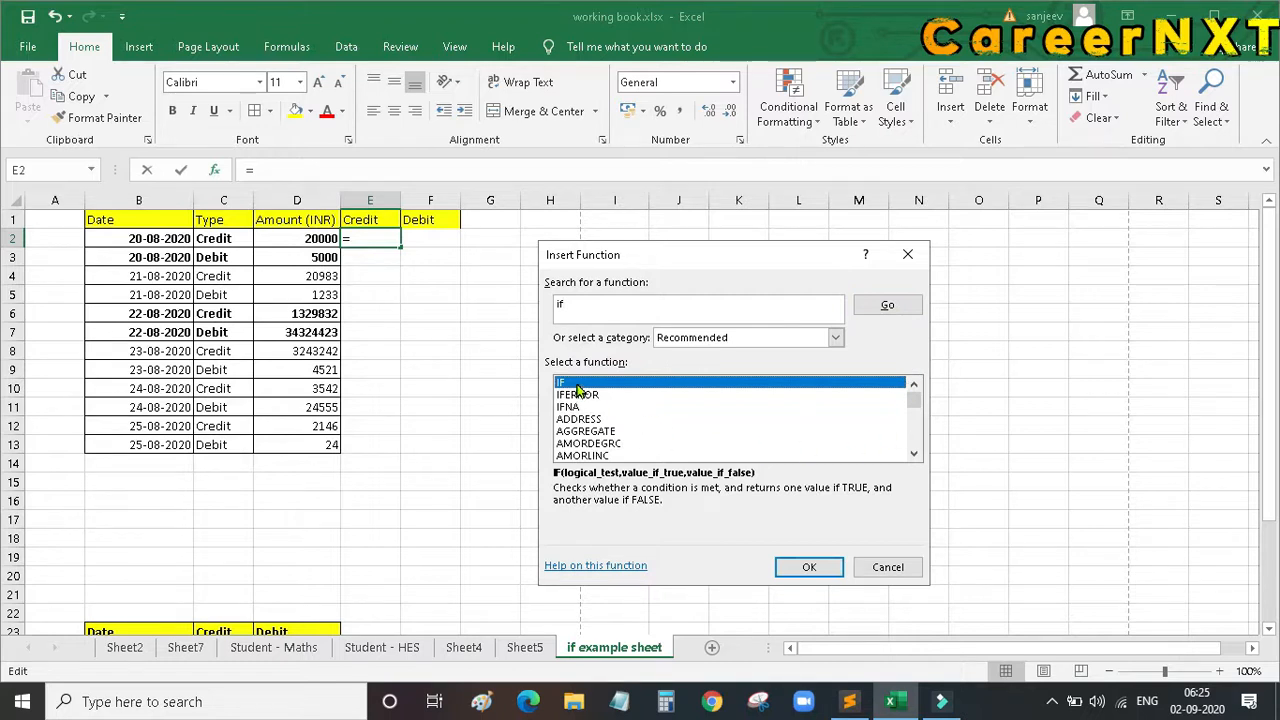
click(806, 568)
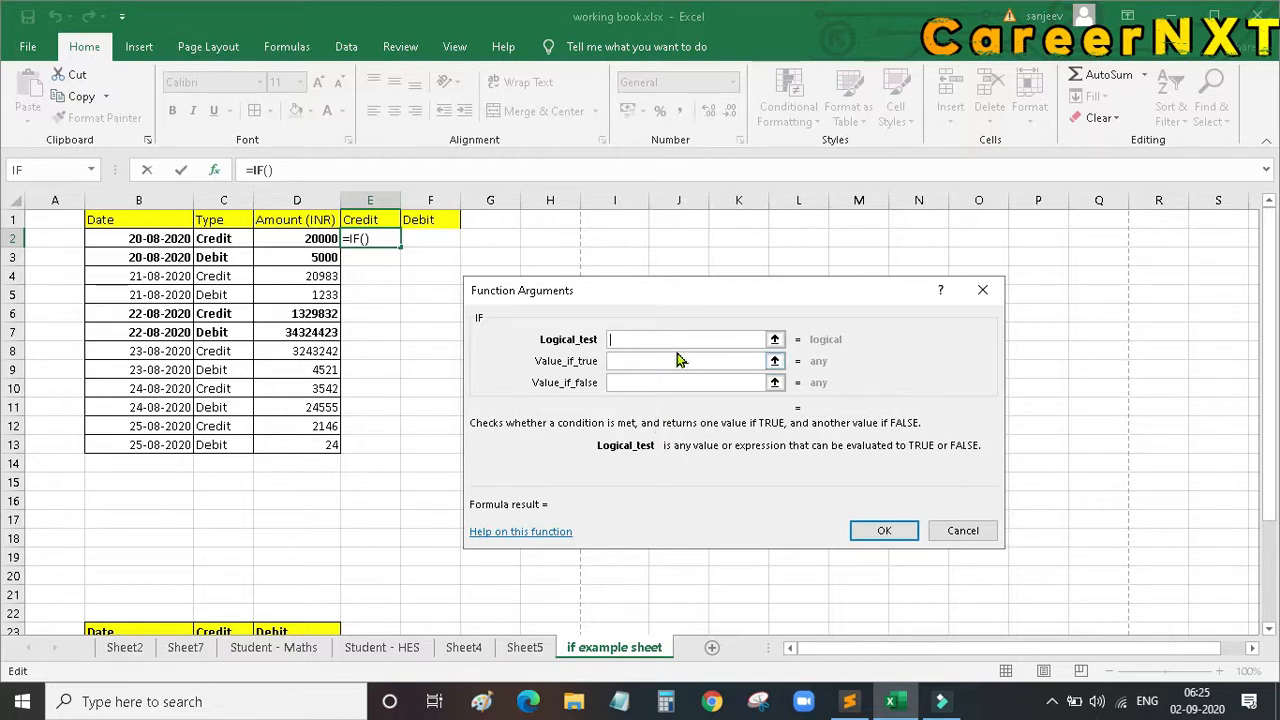
- Complete the IF in E2 with the test C2="Credit" and D2 as the true value, leaving the false value empty
click(222, 238)
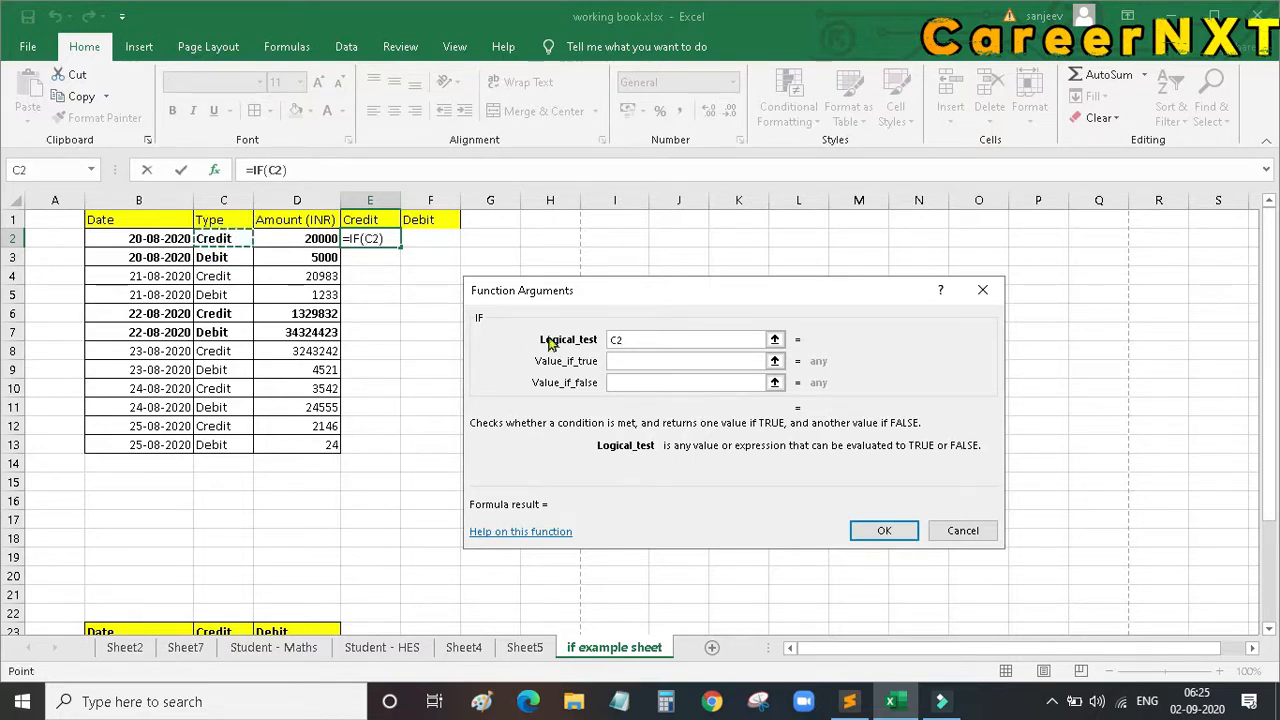
text(="Cred)
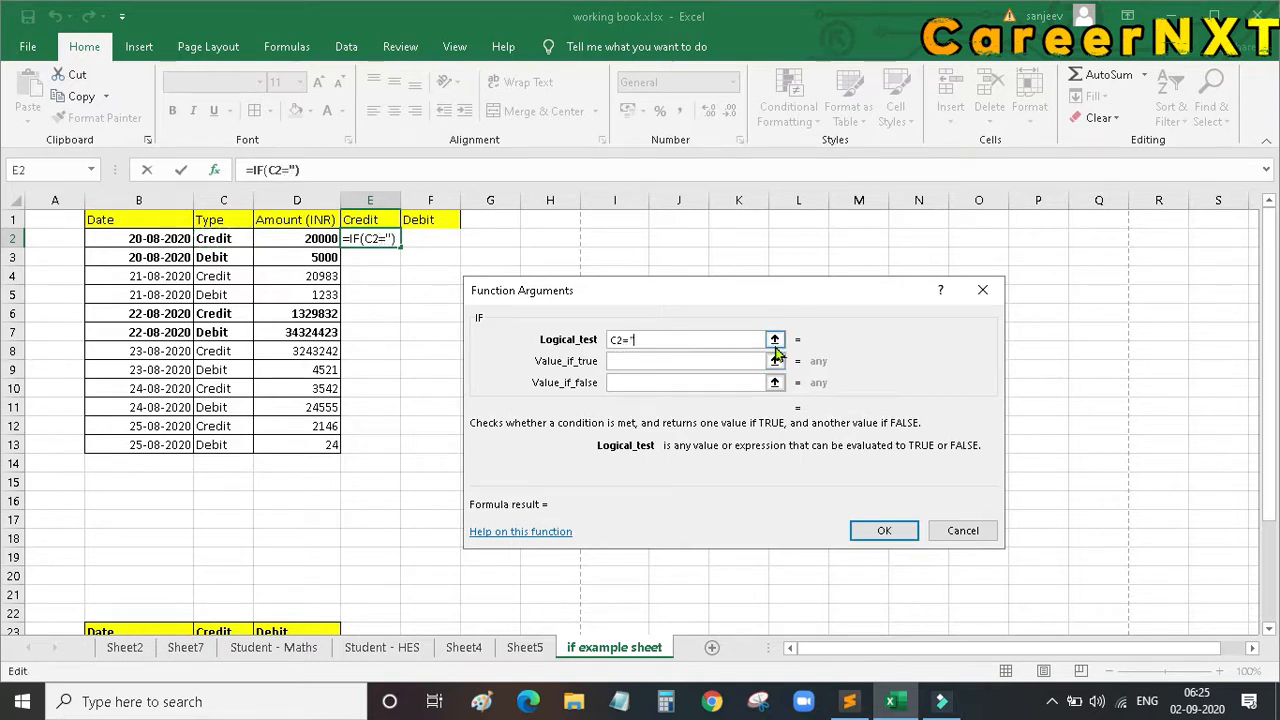
text(it")
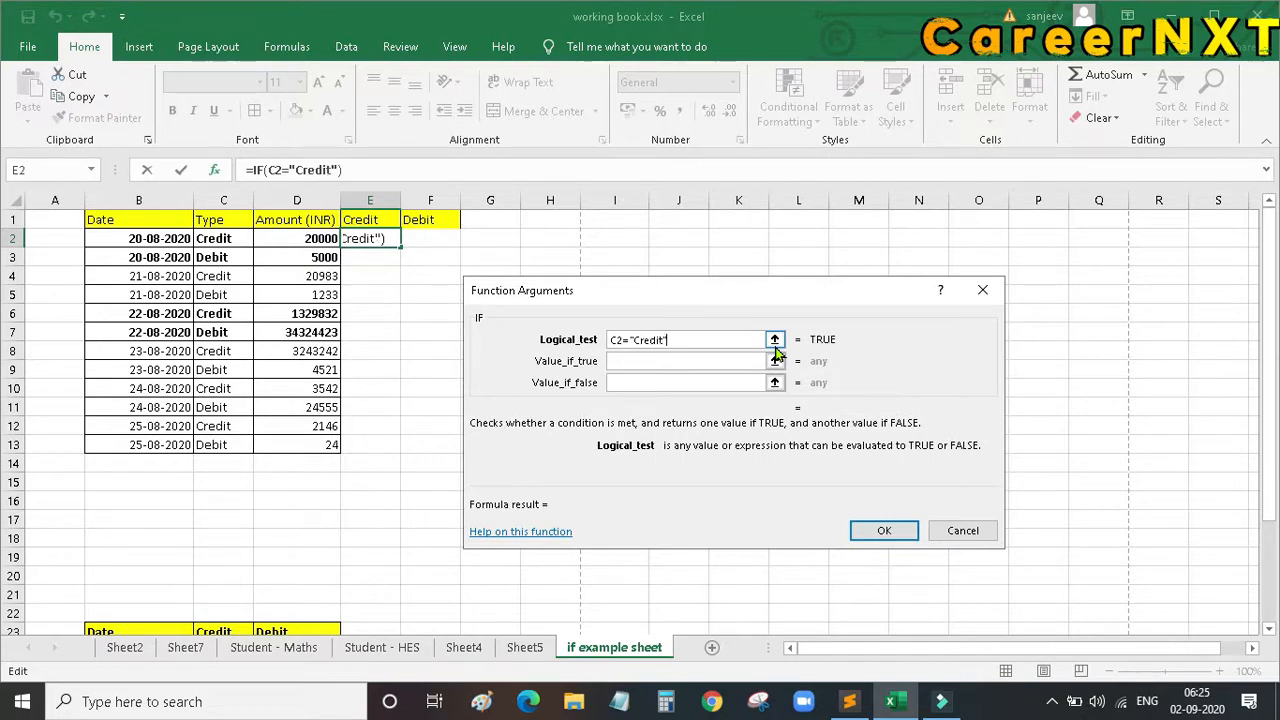
click(646, 362)
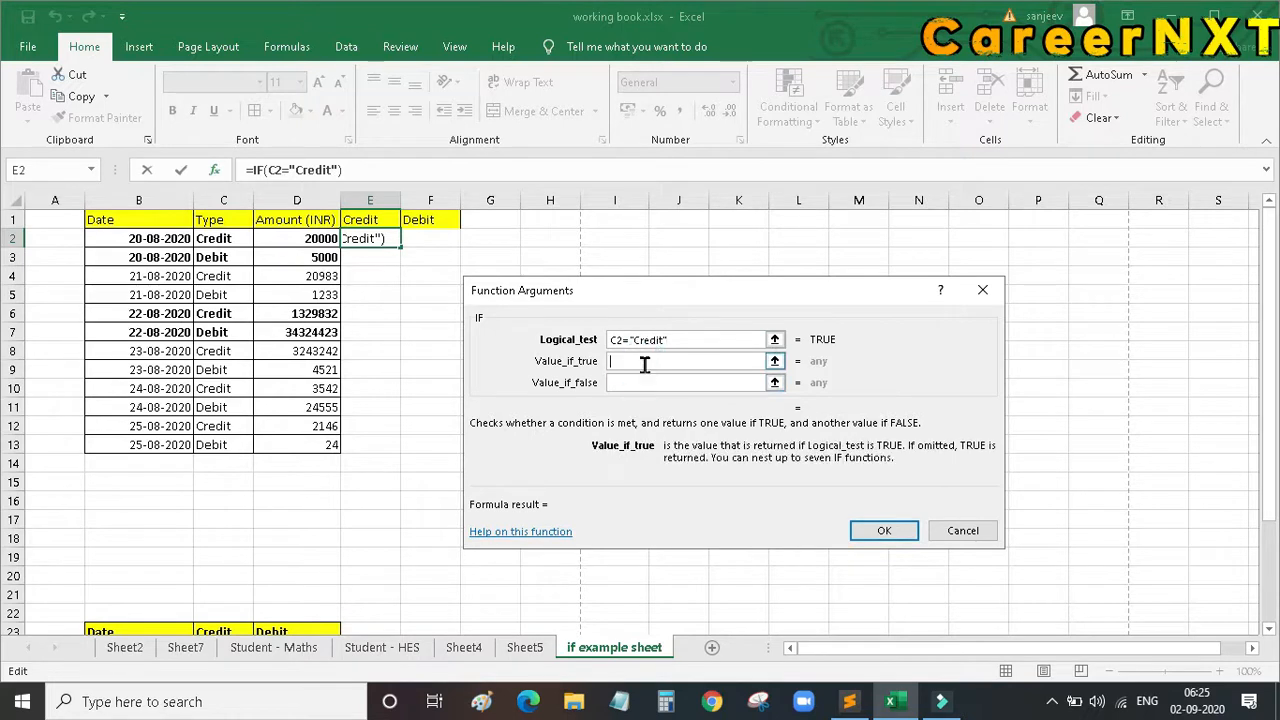
click(284, 237)
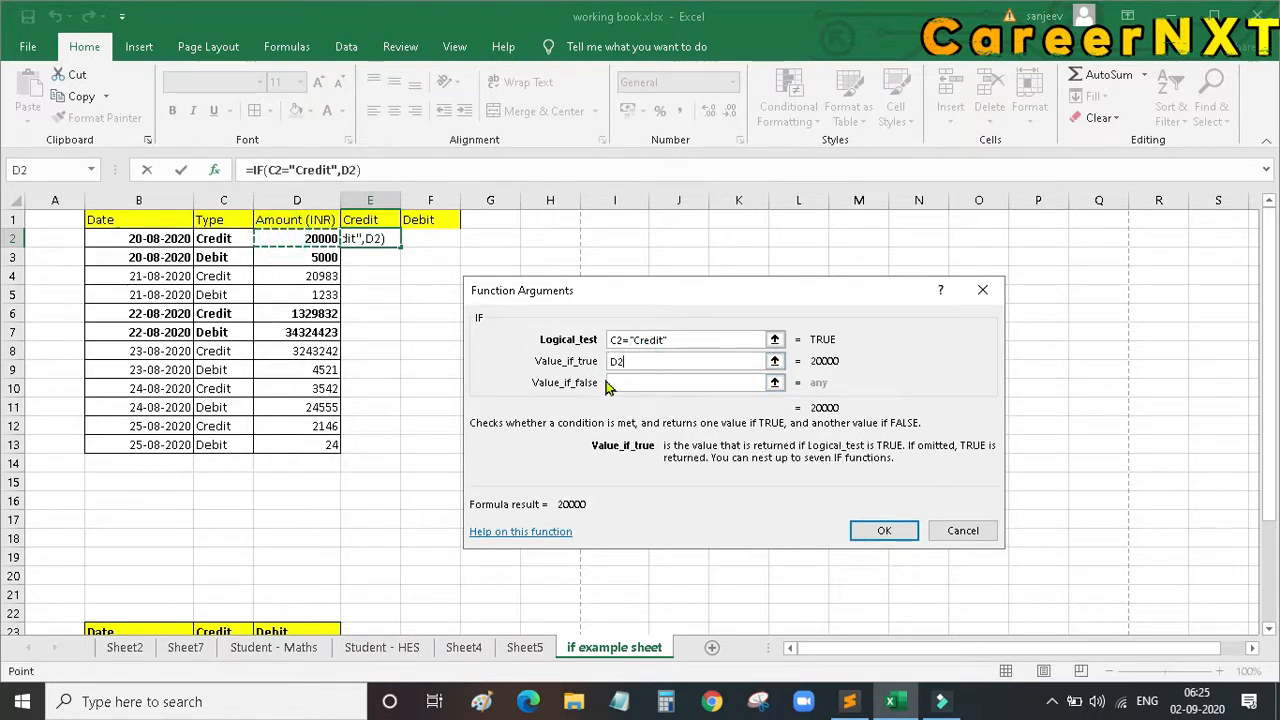
click(638, 382)
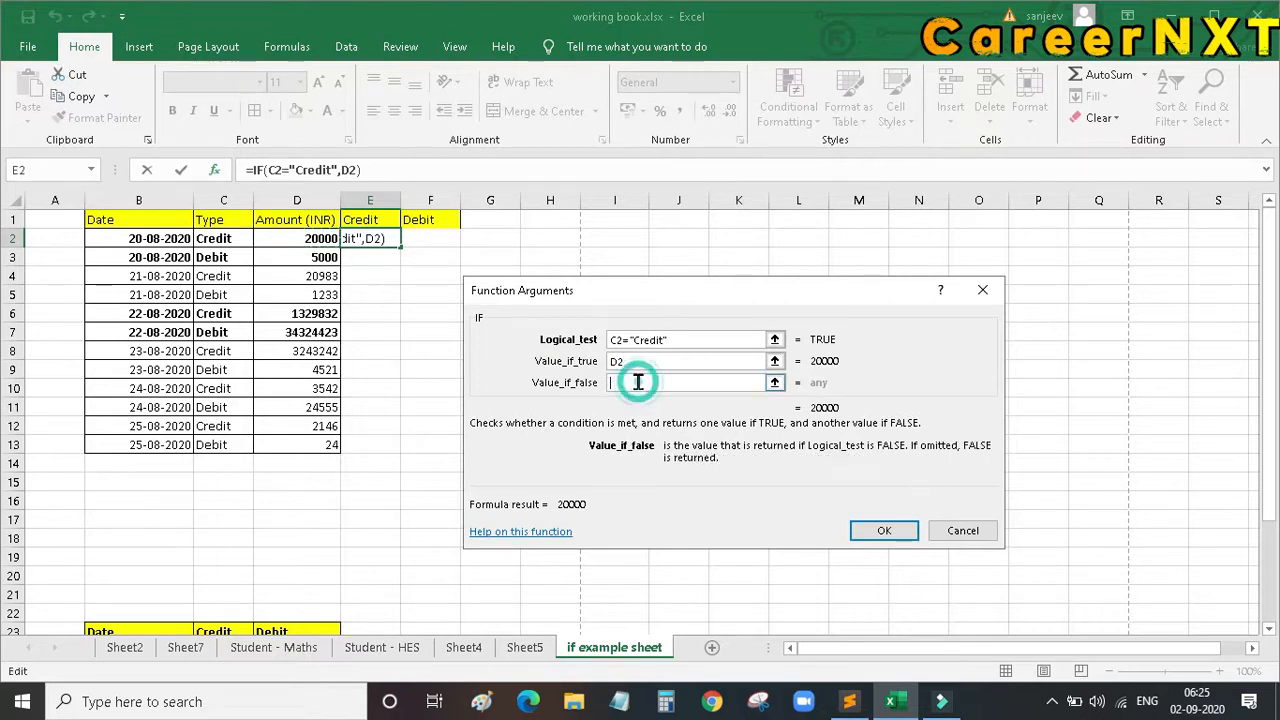
click(889, 532)
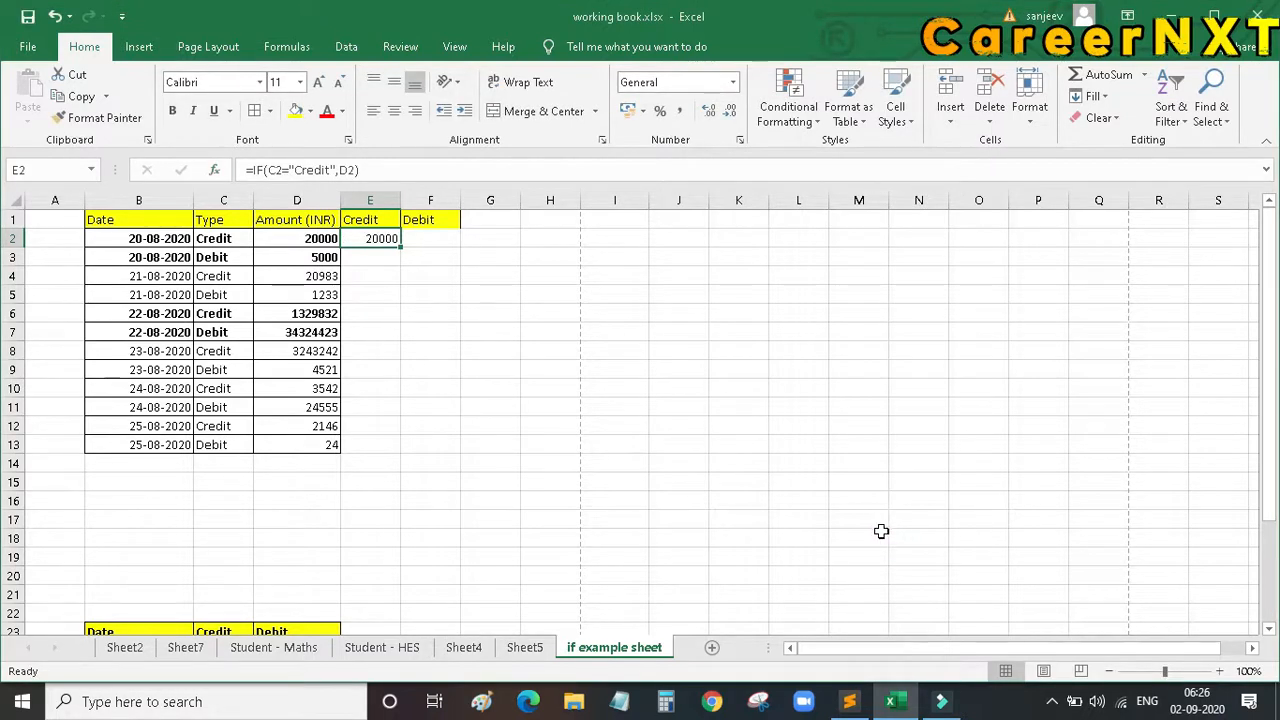
- Insert the IF function in cell F2 under the Debit header and open its arguments
scroll(885, 531, down, 1)
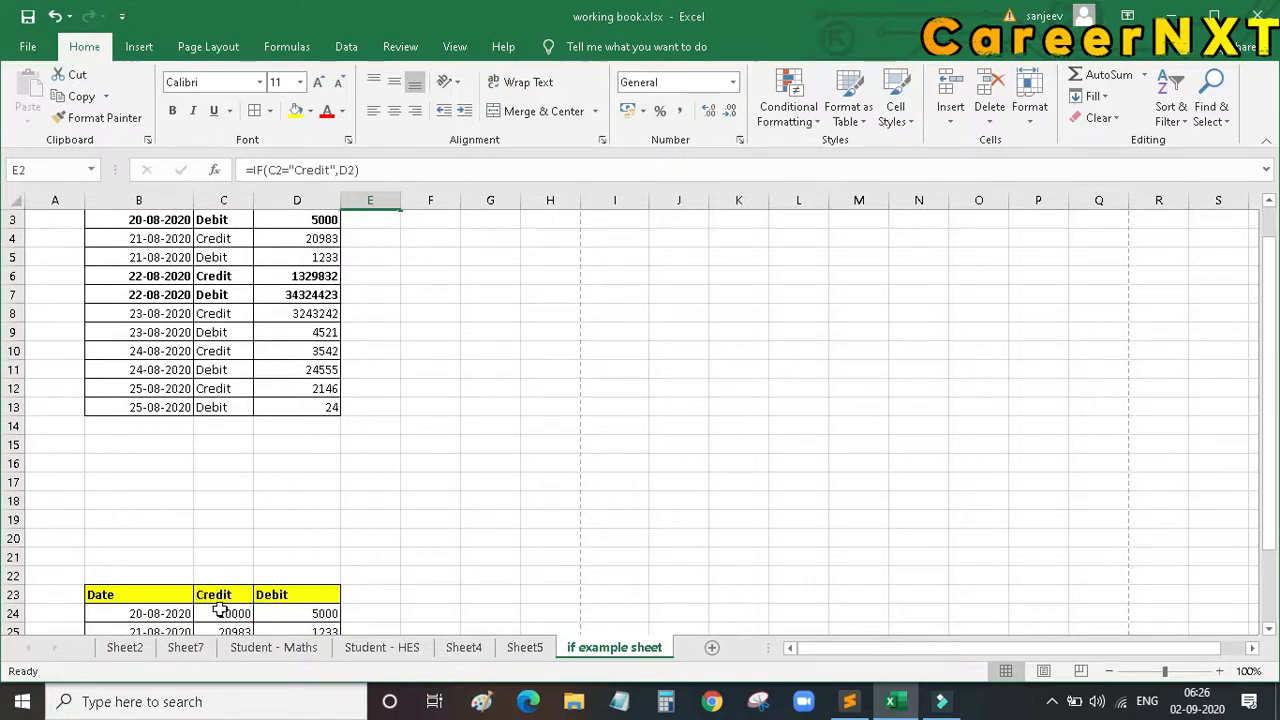
click(299, 619)
scroll(894, 326, up, 1)
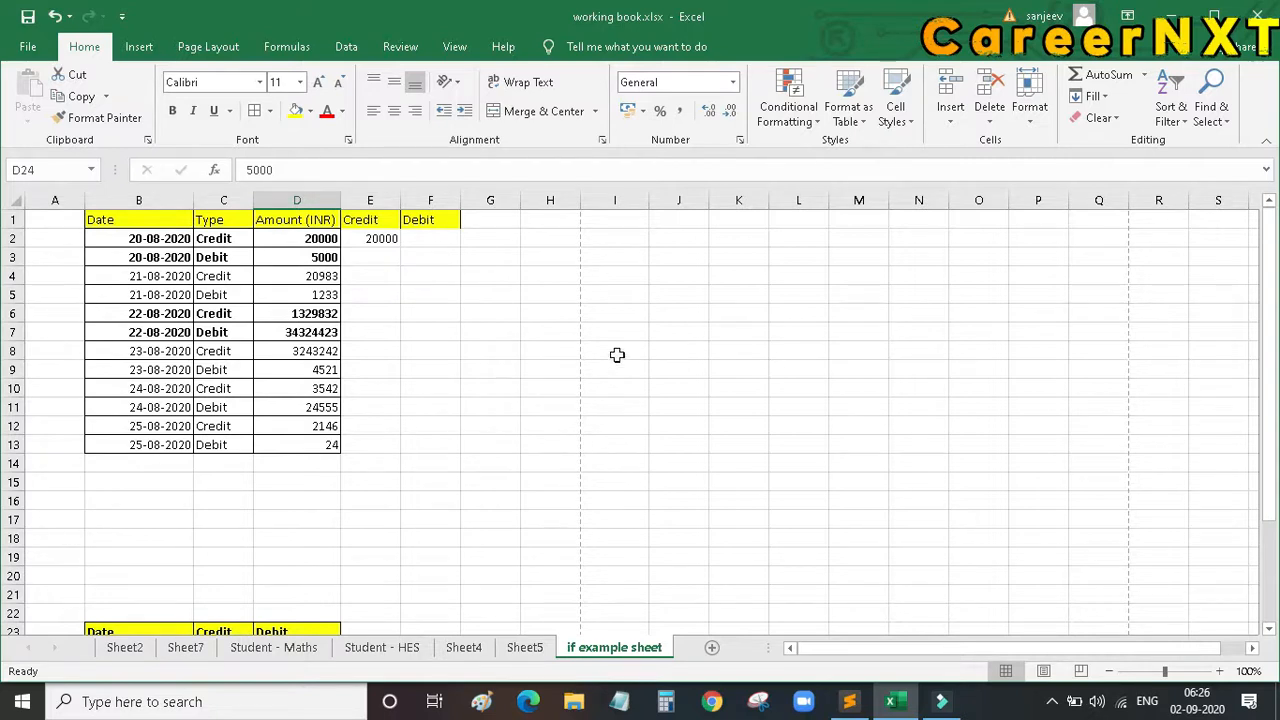
click(445, 237)
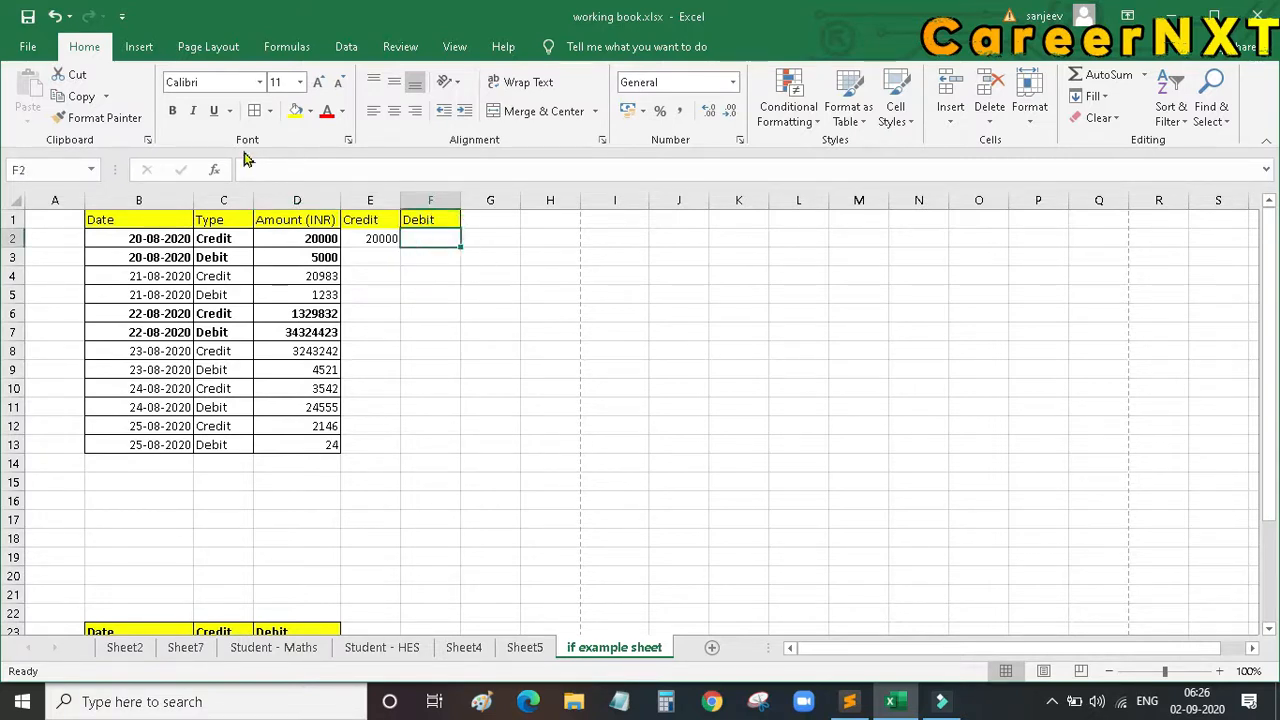
click(216, 171)
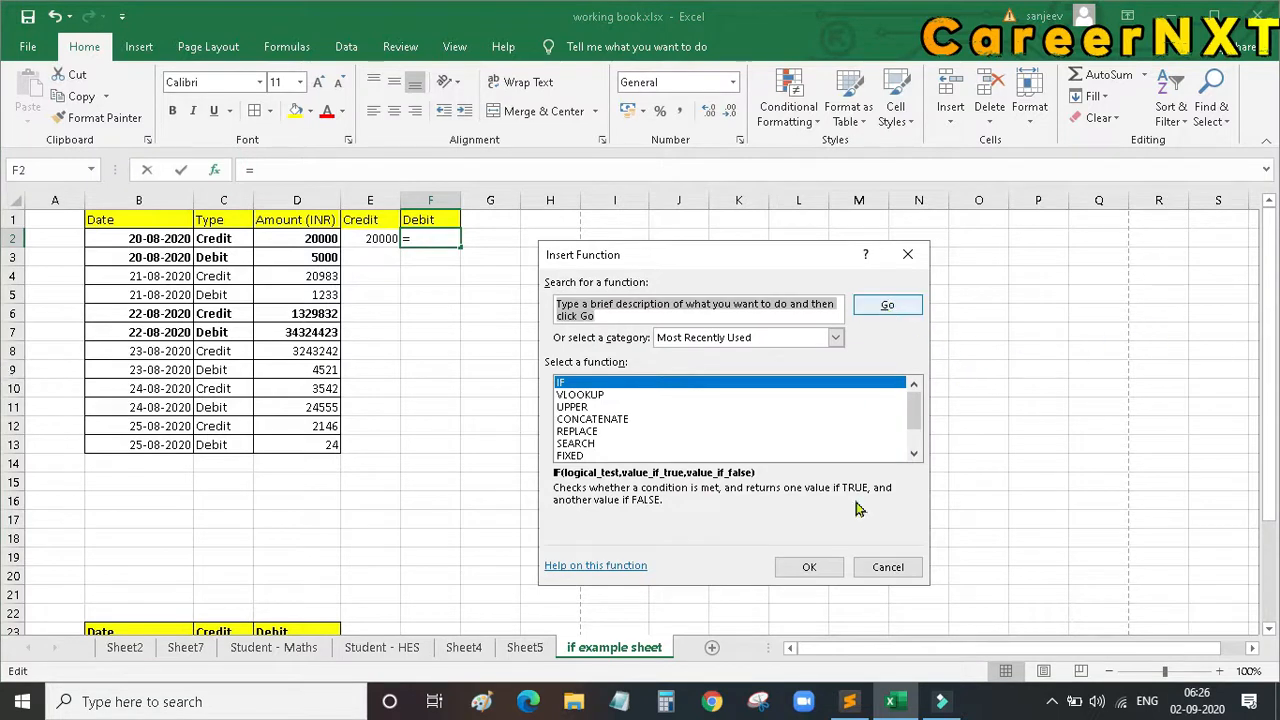
click(810, 567)
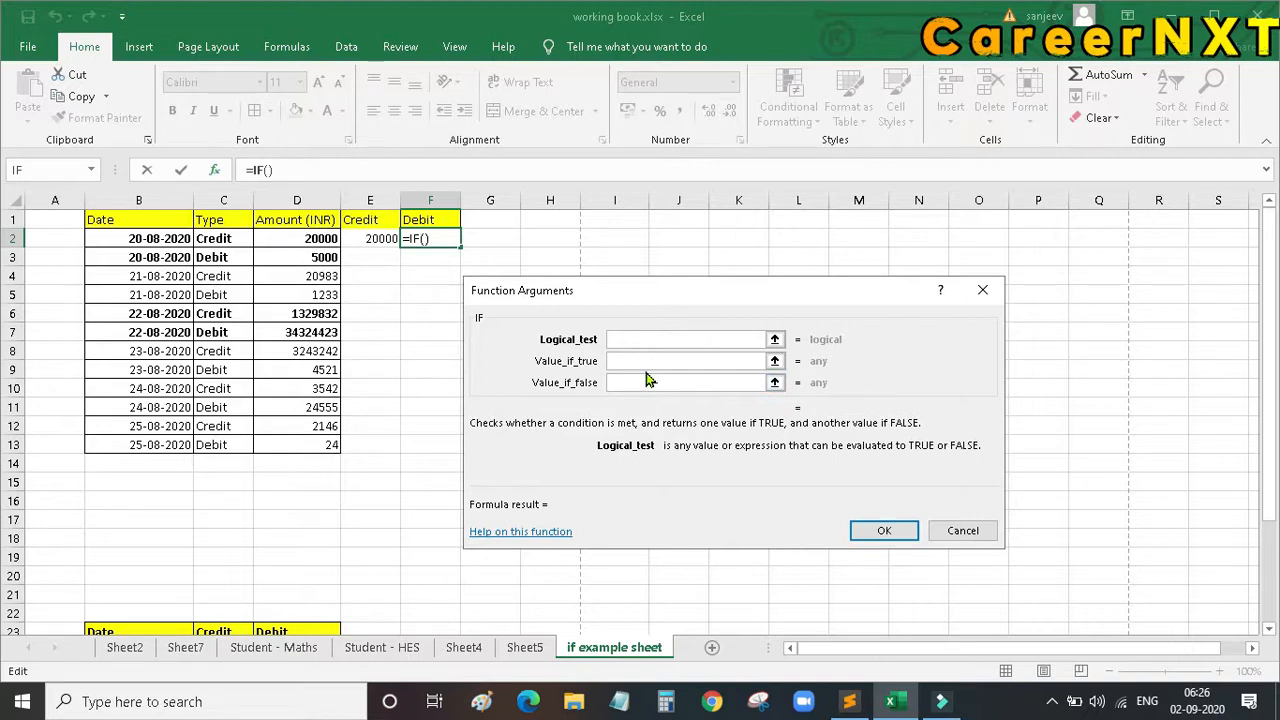
click(219, 240)
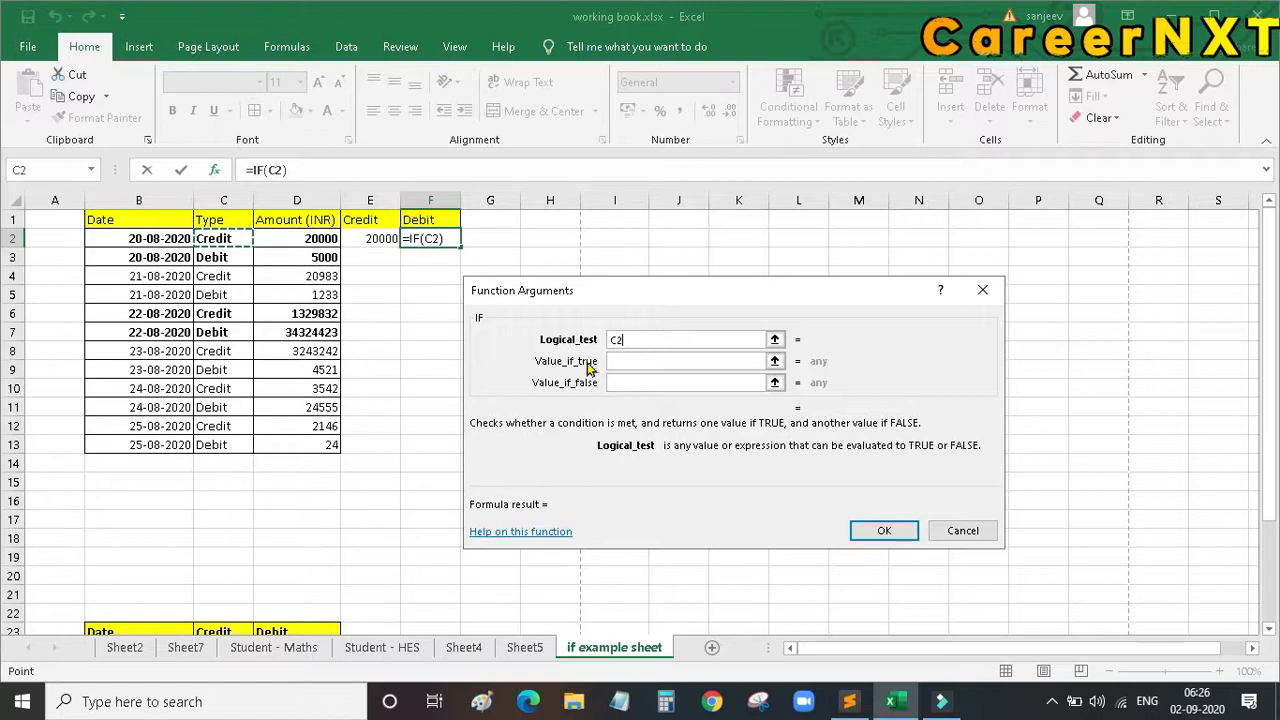
key(BackSpace)
key(BackSpace)
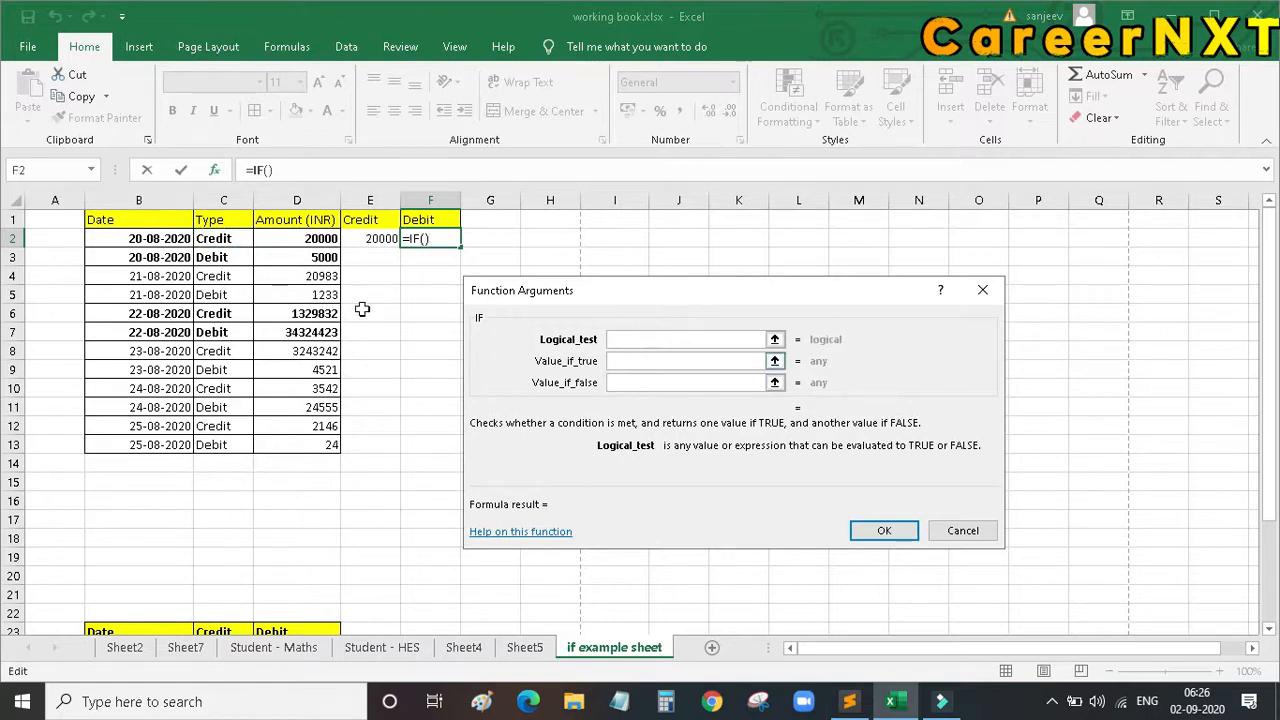
- Complete the IF in F2 with the test C3="Debit" and D3 as the true value, leaving the false value empty
click(204, 259)
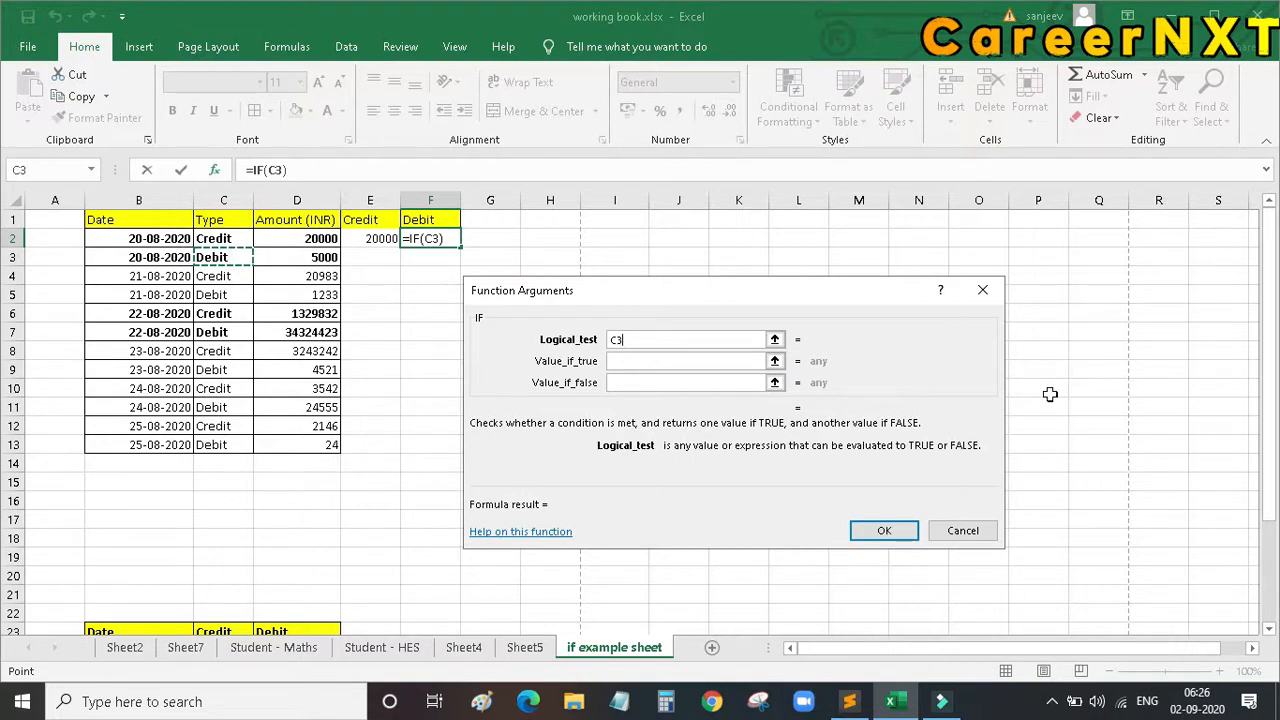
click(666, 338)
text(="D)
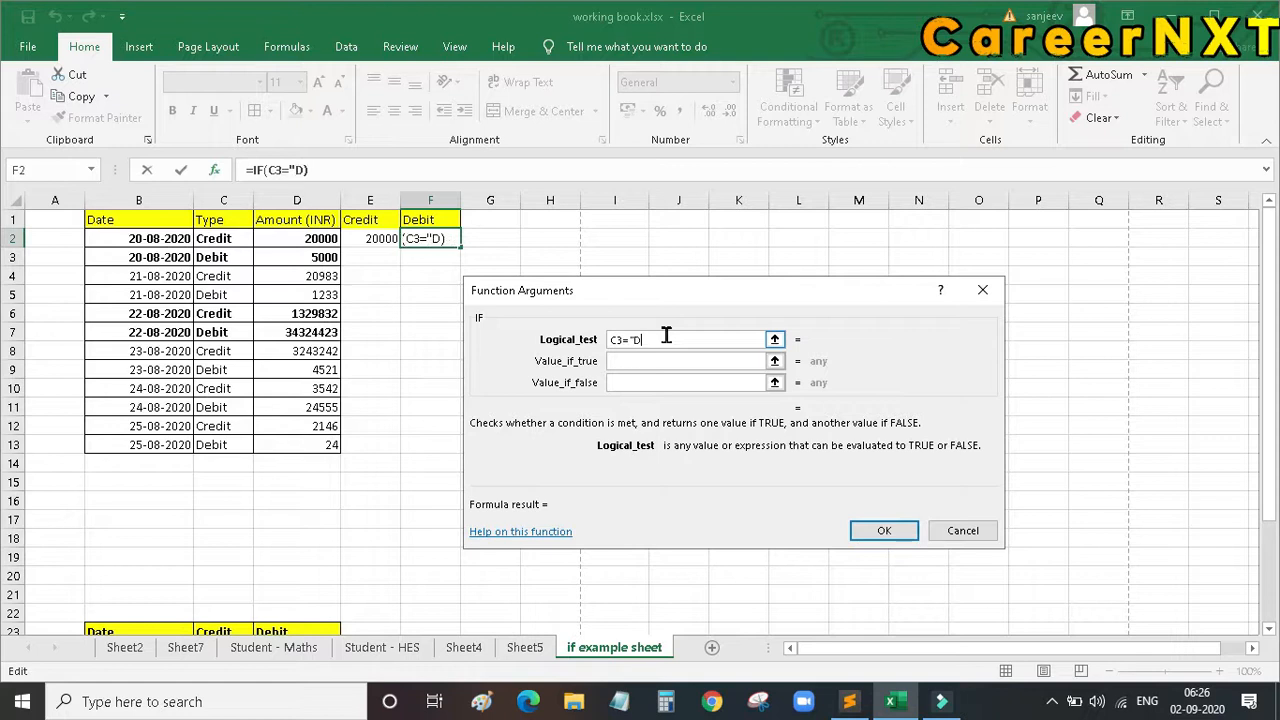
text(ebit")
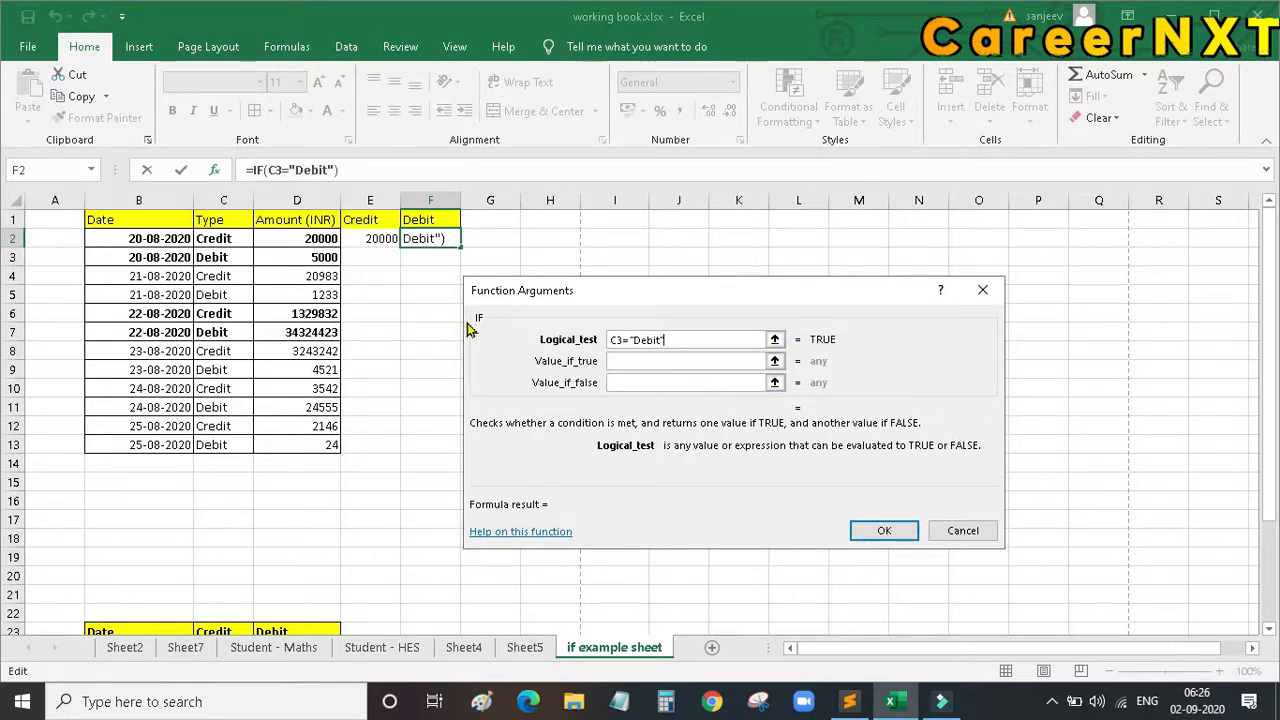
click(655, 362)
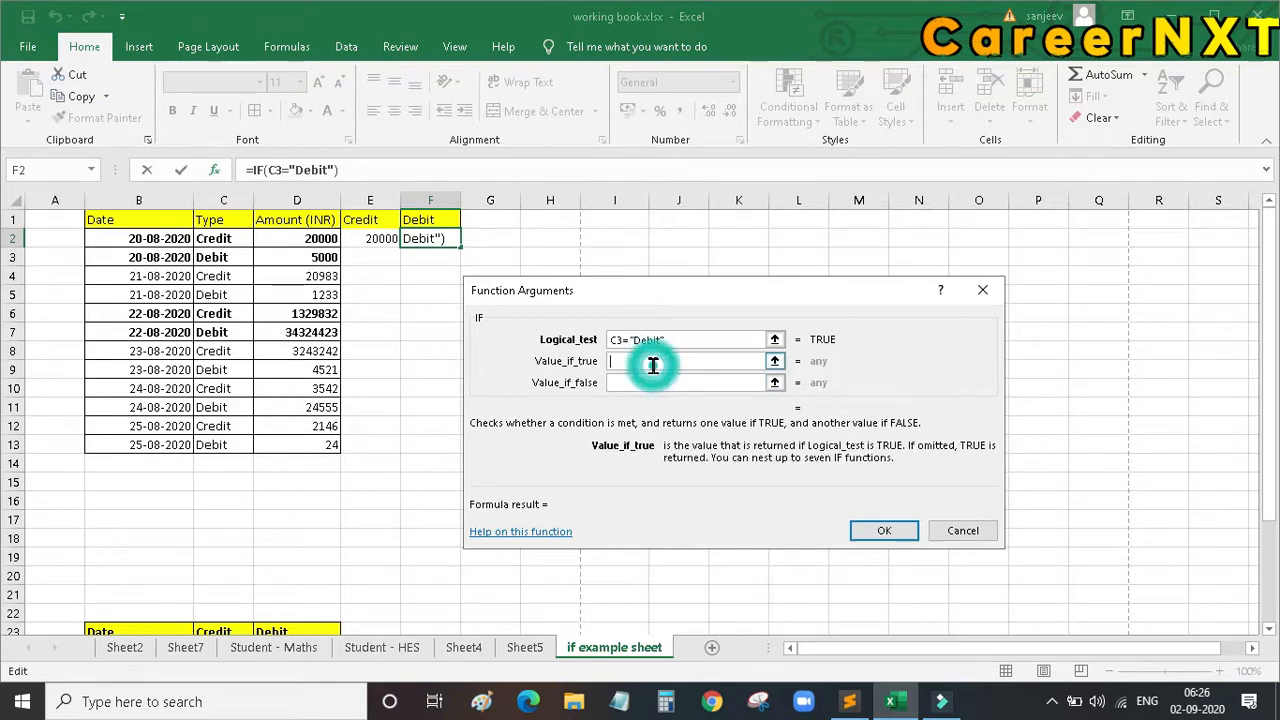
click(312, 257)
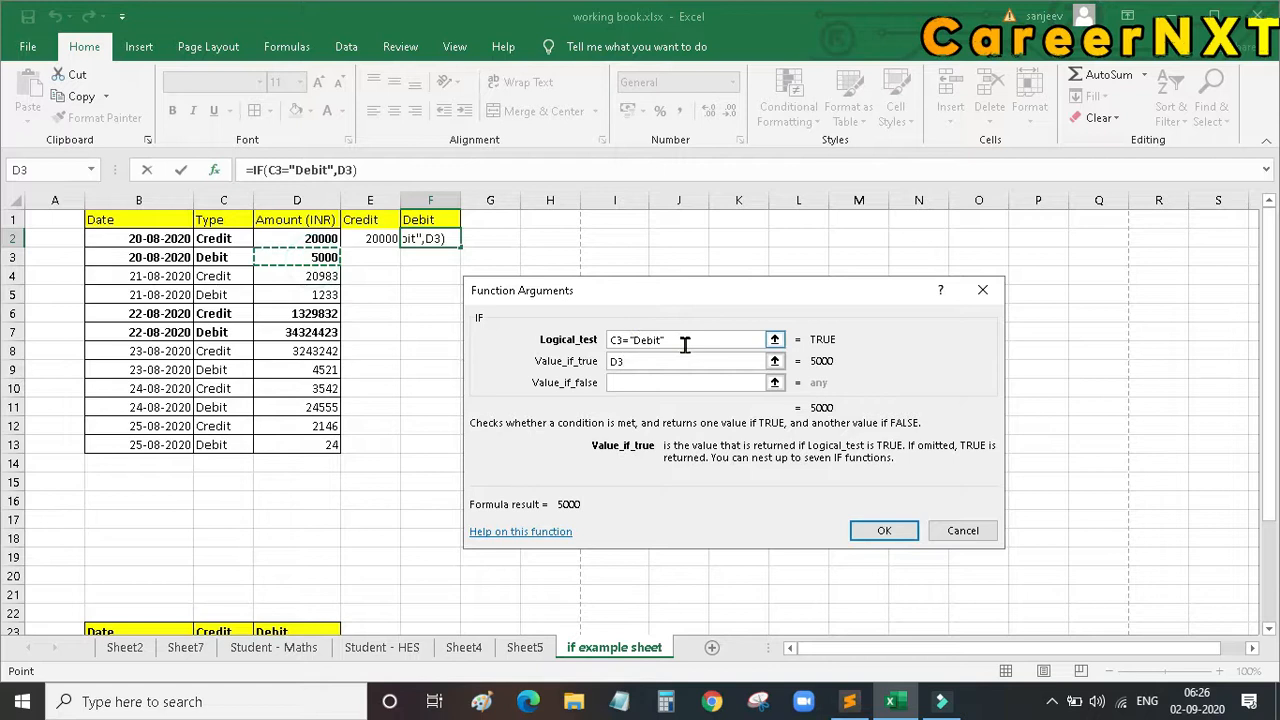
click(885, 531)
- Compare the Credit and Debit results in E2:F2 with the 20-08-2020 source rows and the first row of the reference table below
scroll(908, 495, down, 1)
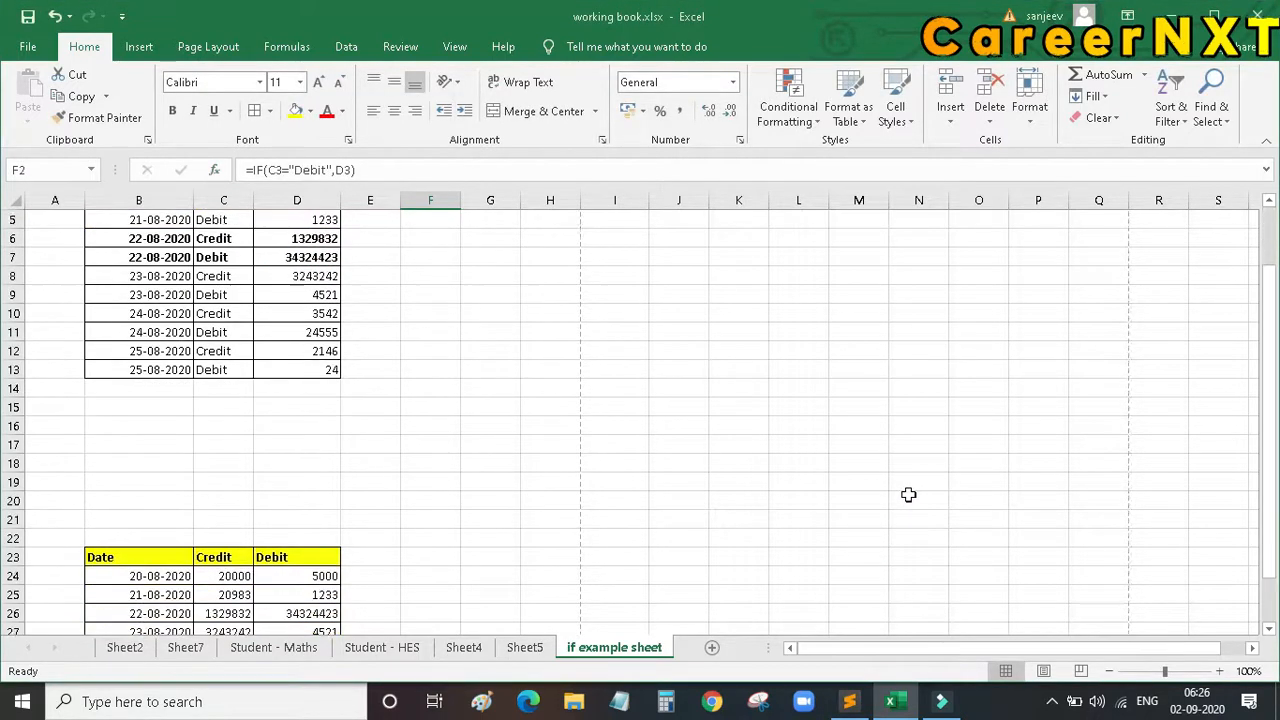
drag(200, 574, 328, 566)
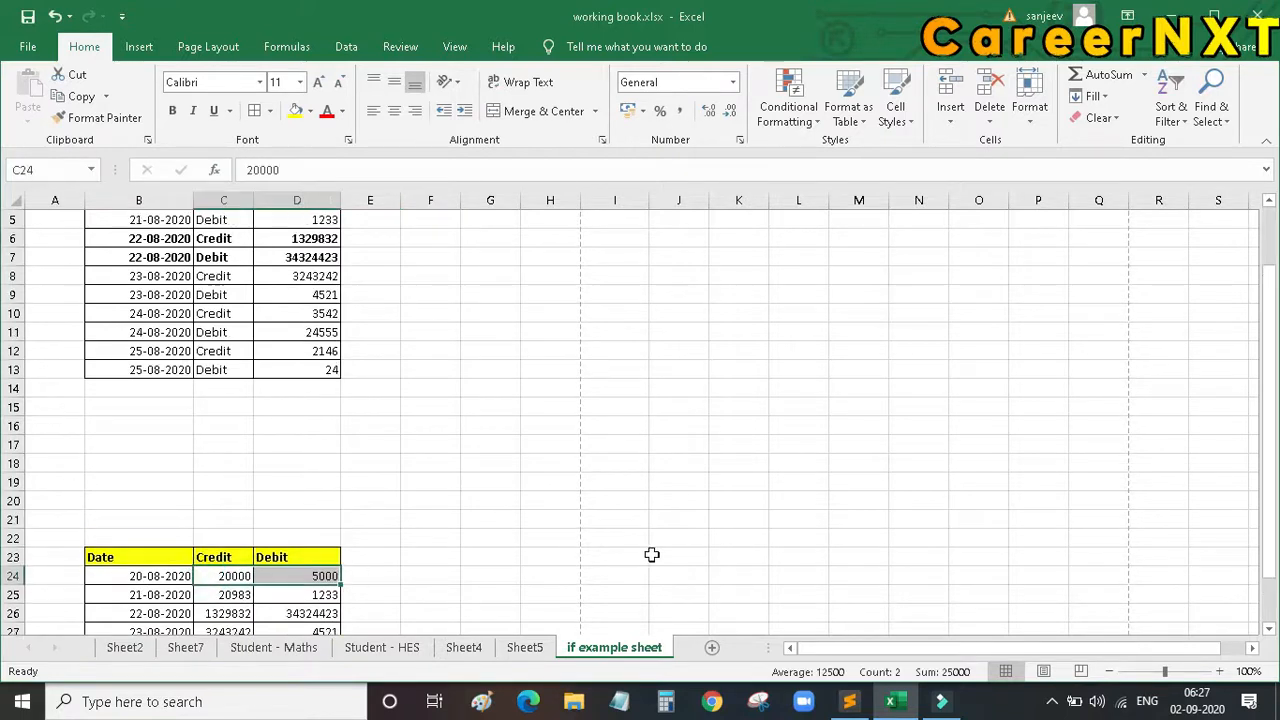
scroll(652, 554, up, 1)
drag(380, 240, 420, 237)
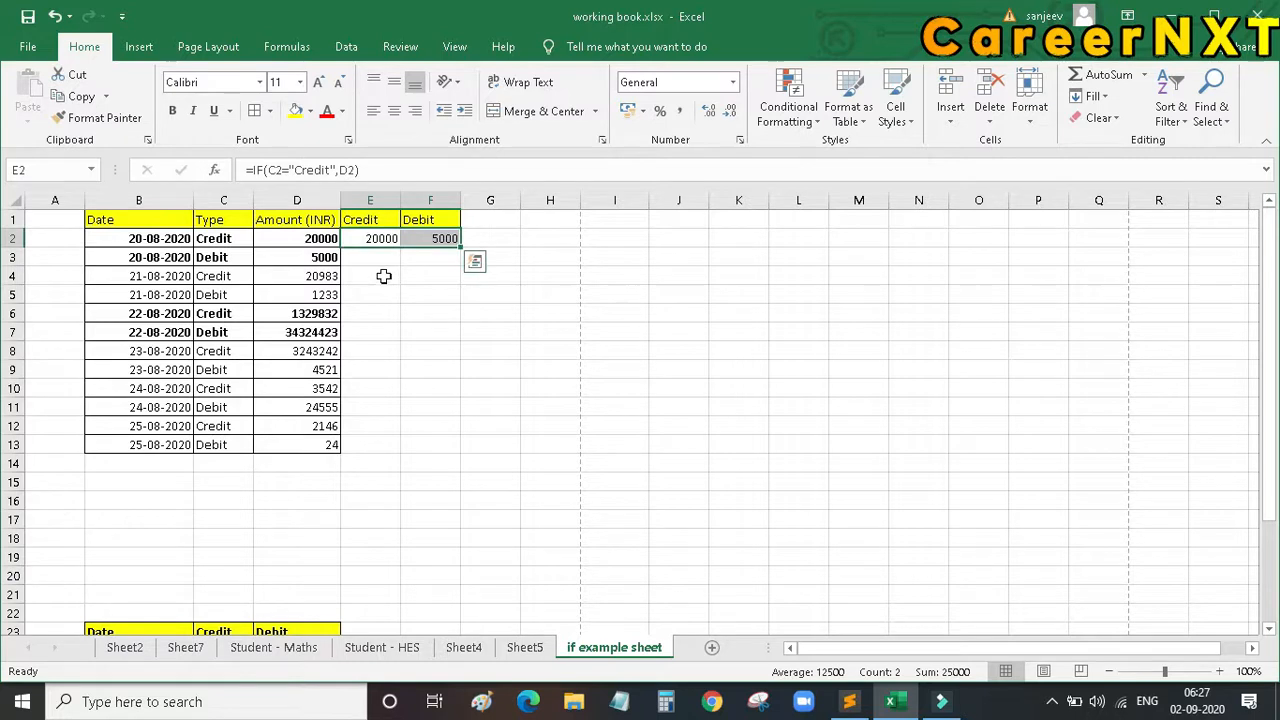
click(378, 240)
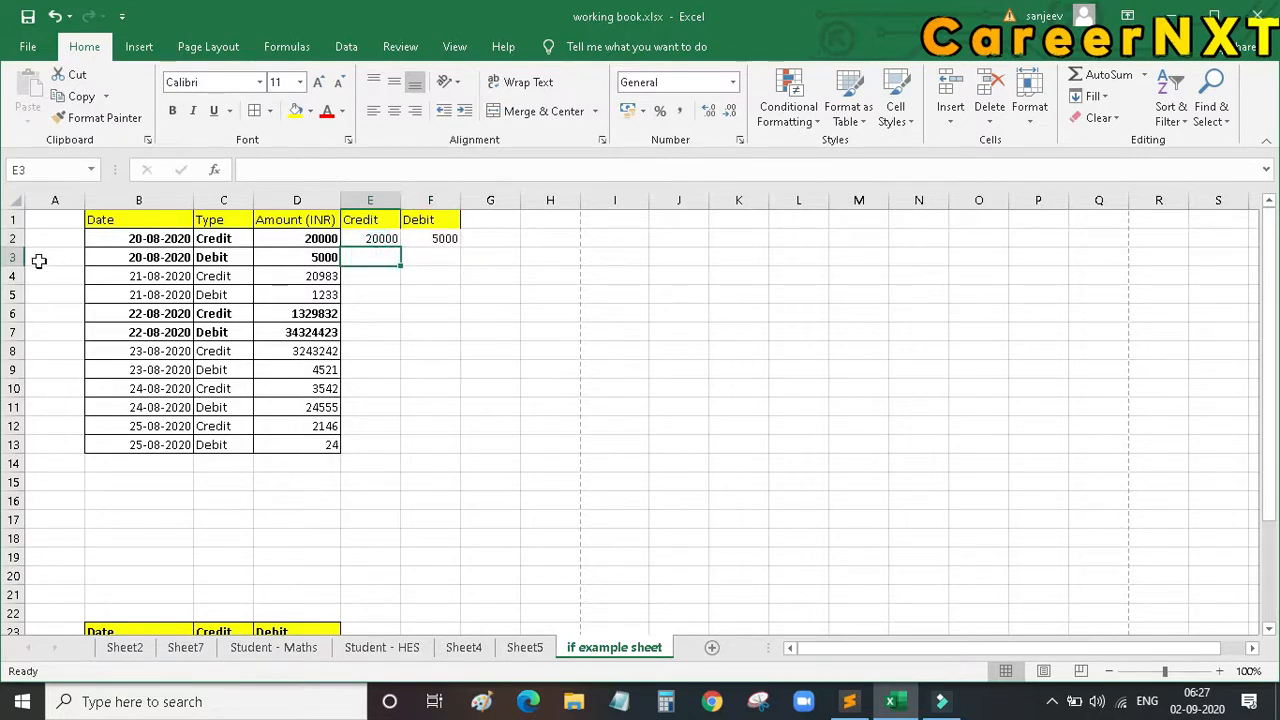
click(143, 240)
drag(143, 240, 330, 258)
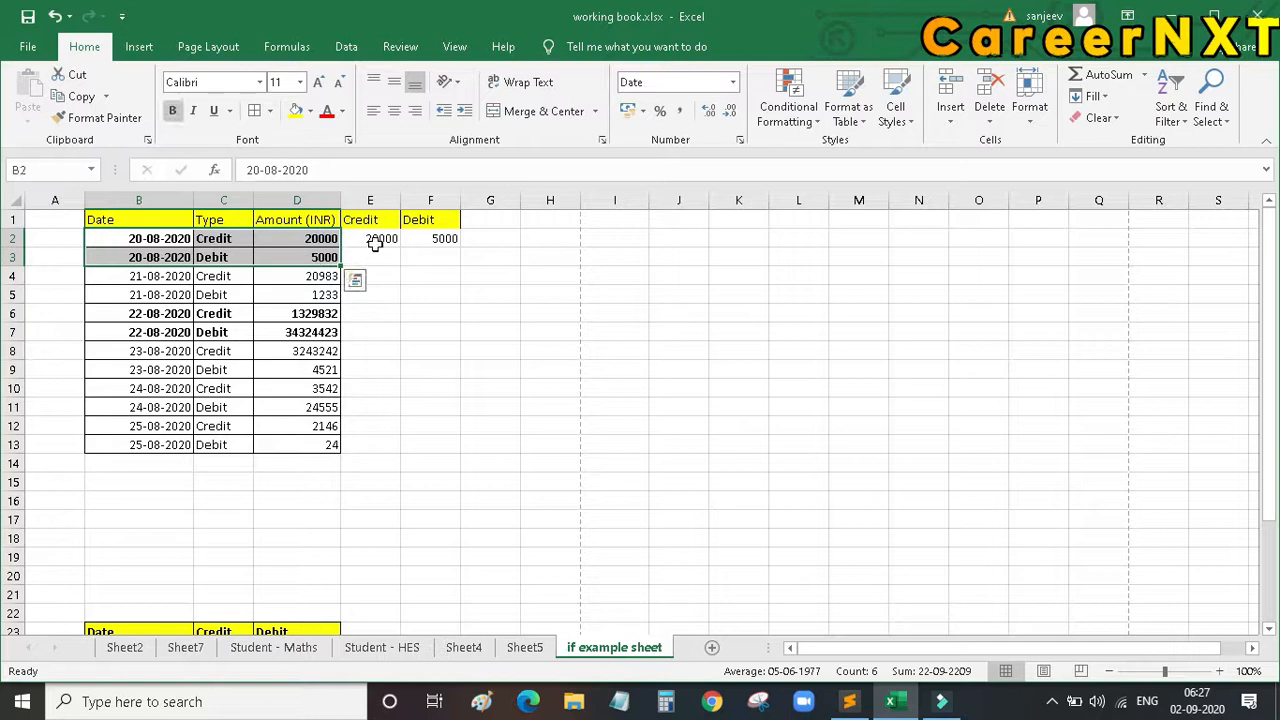
click(375, 244)
drag(375, 244, 430, 239)
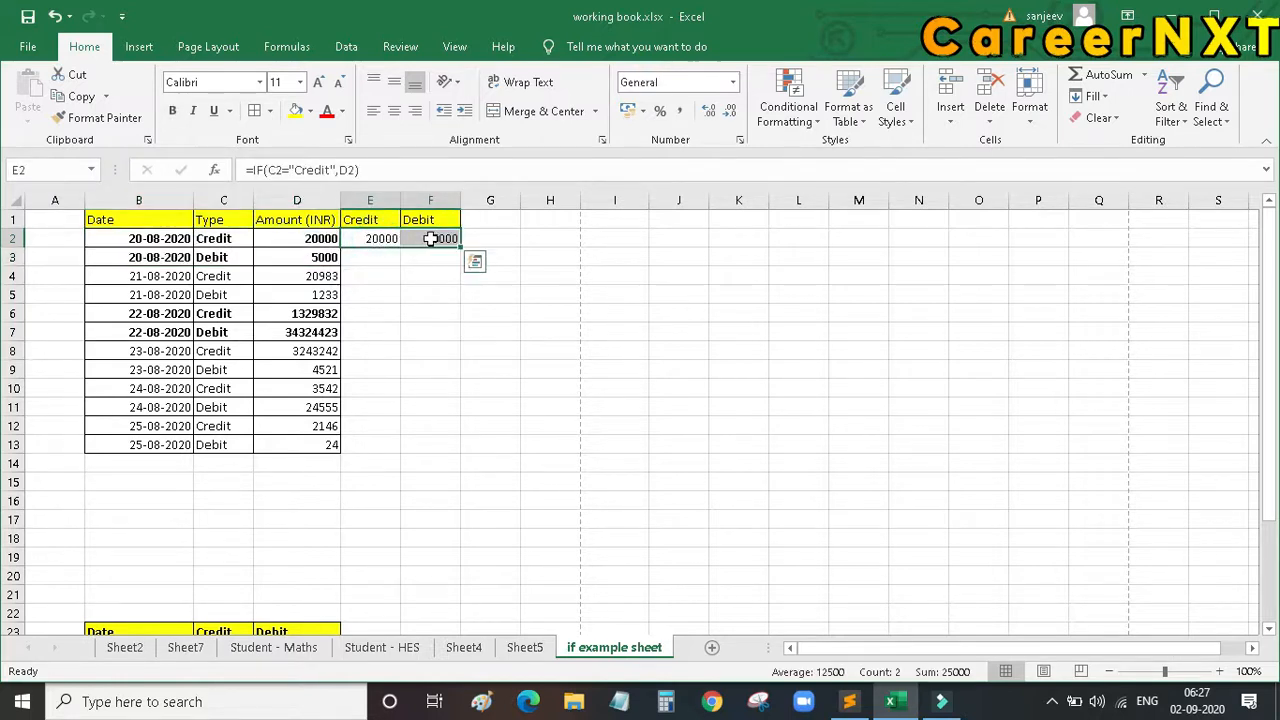
drag(360, 258, 428, 258)
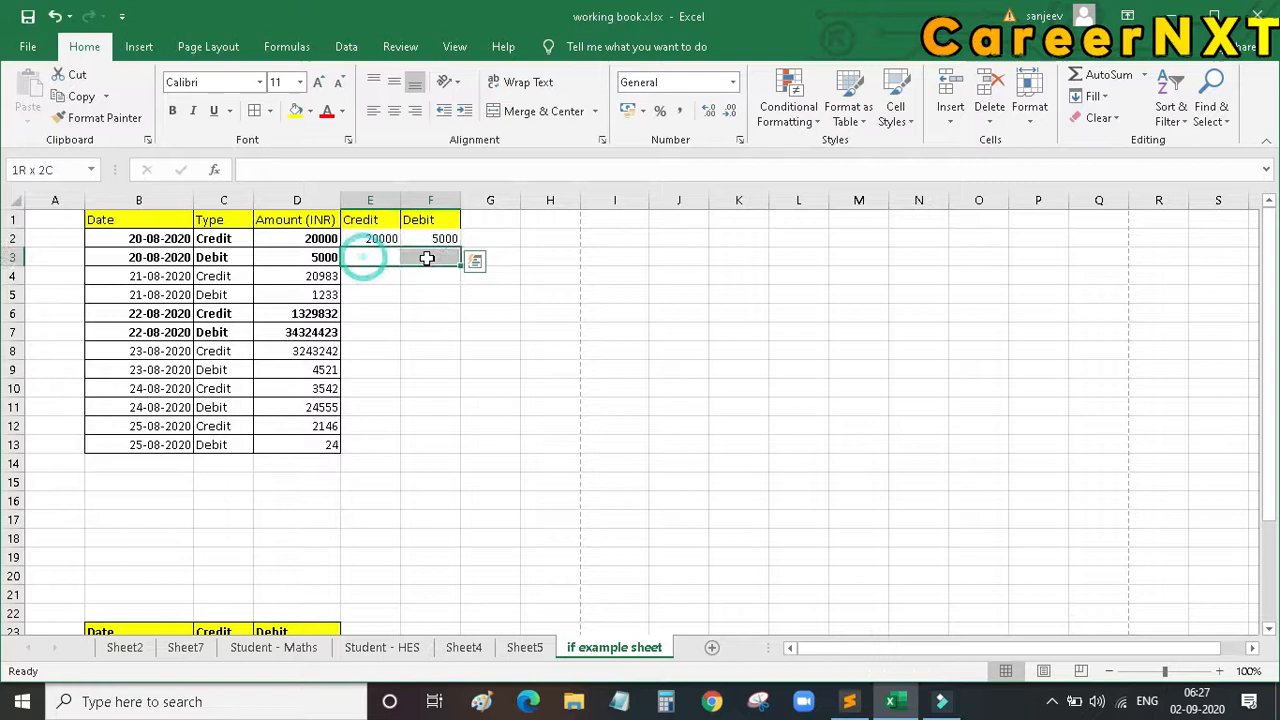
- Insert an IF function in E4 with the test C4="Credit" and D4 as the true value, leaving the false value empty
click(372, 275)
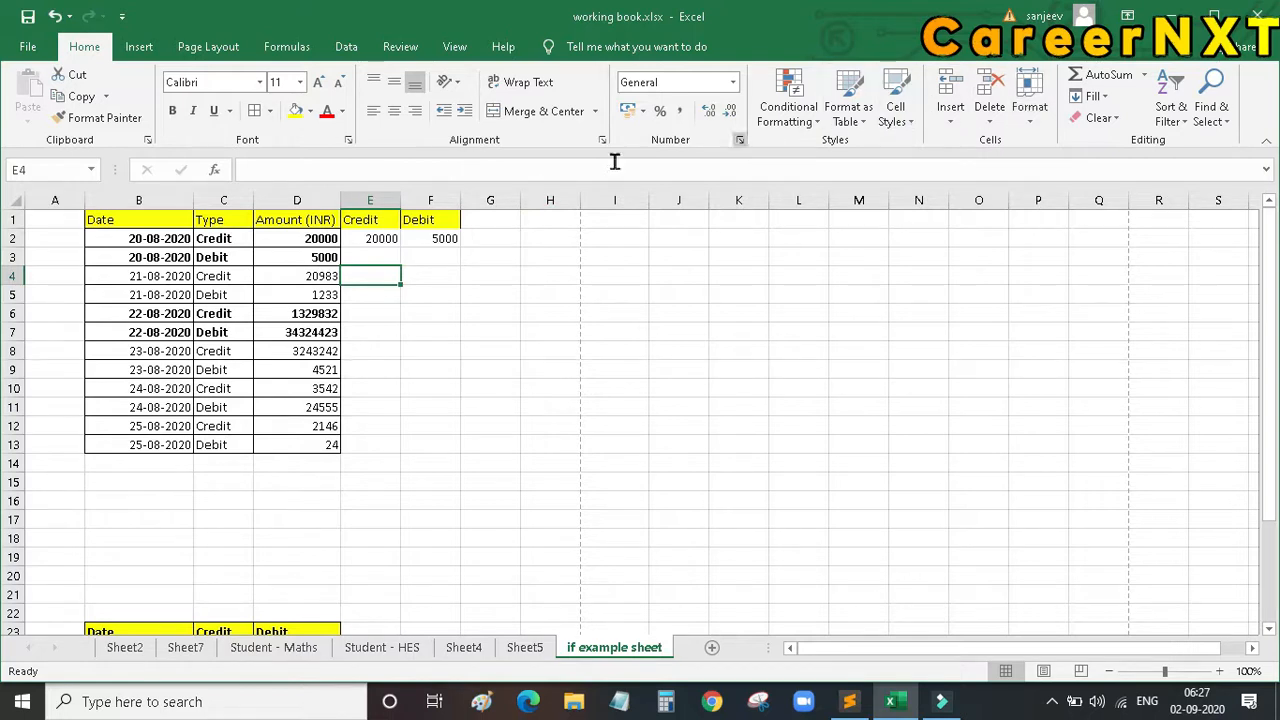
click(213, 170)
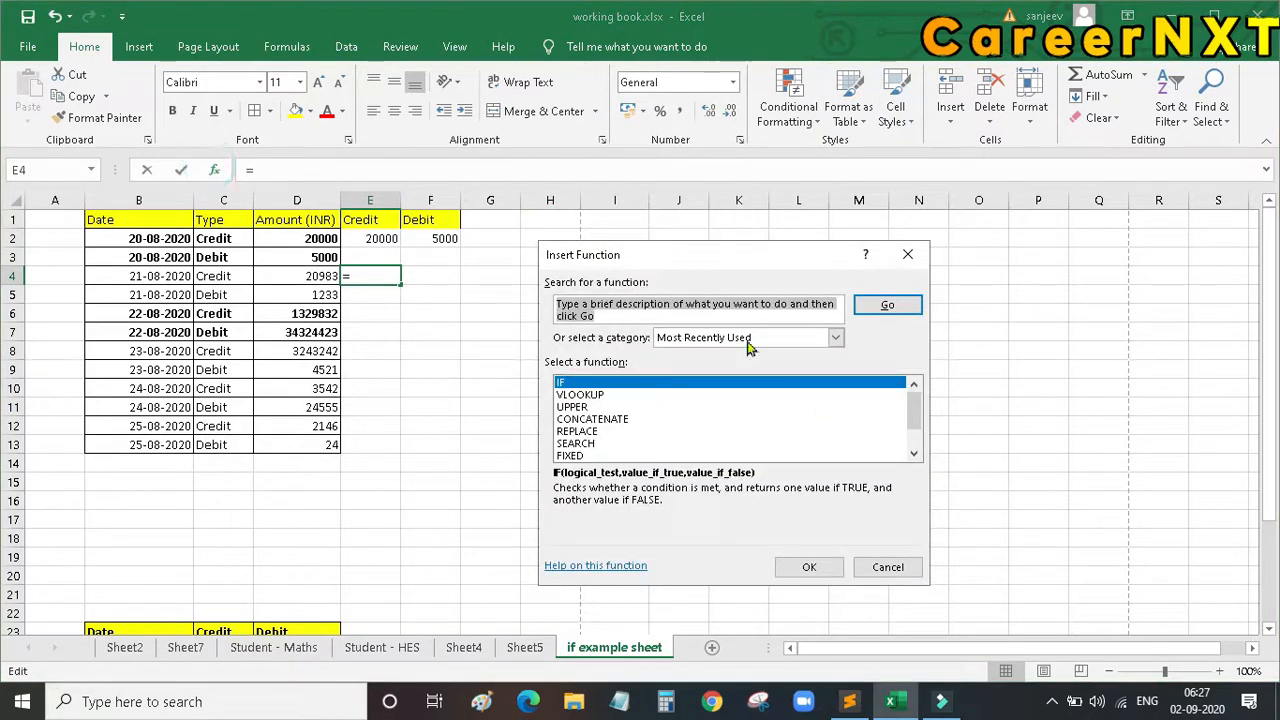
click(809, 567)
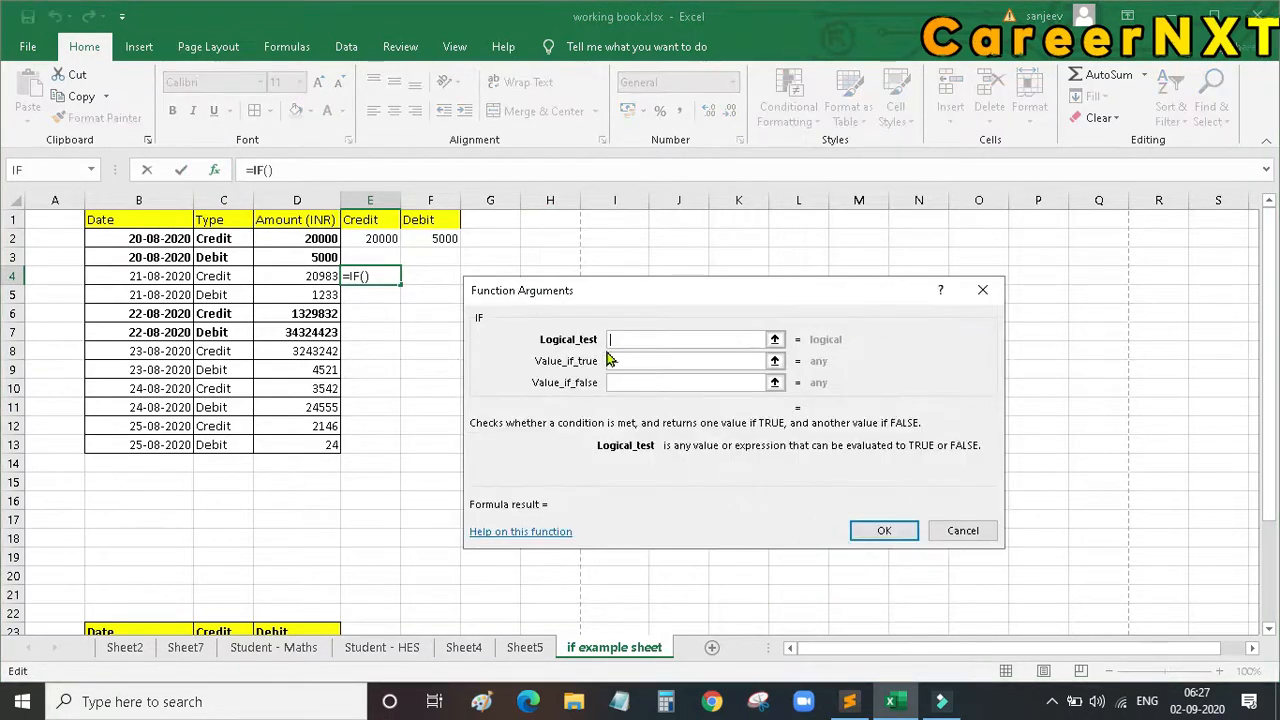
click(216, 276)
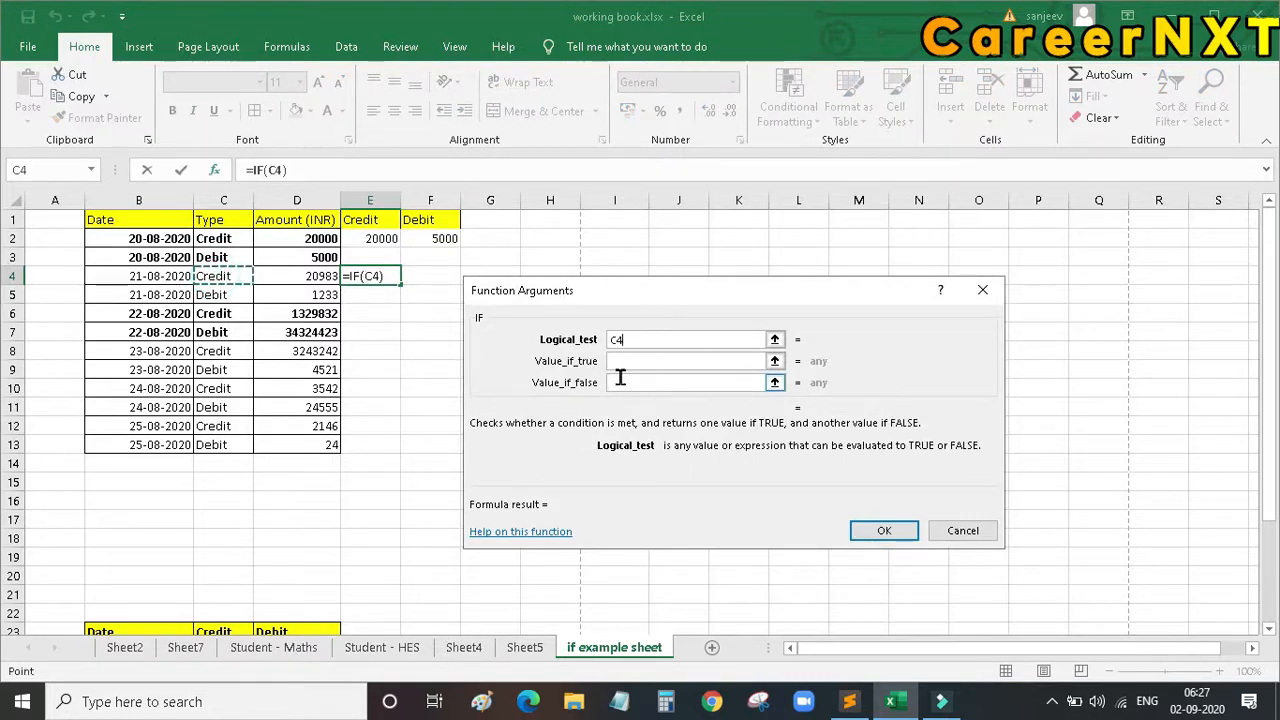
click(660, 361)
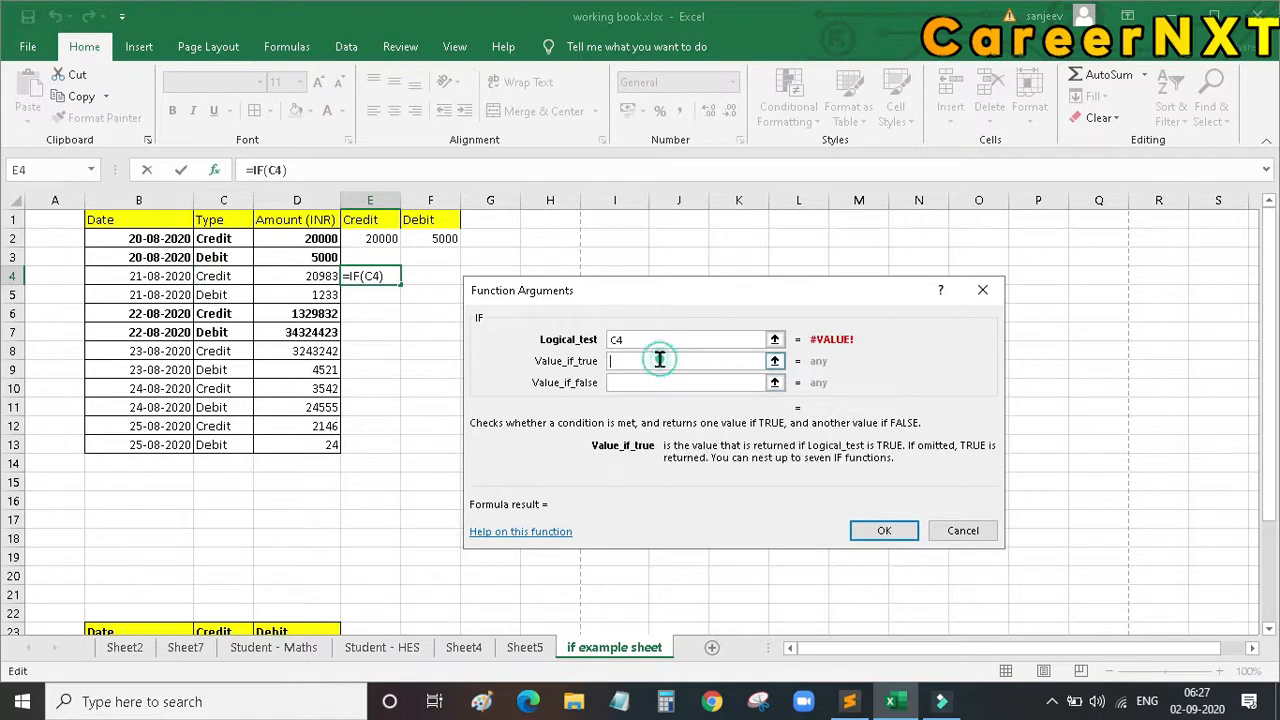
click(660, 341)
text(="Cre)
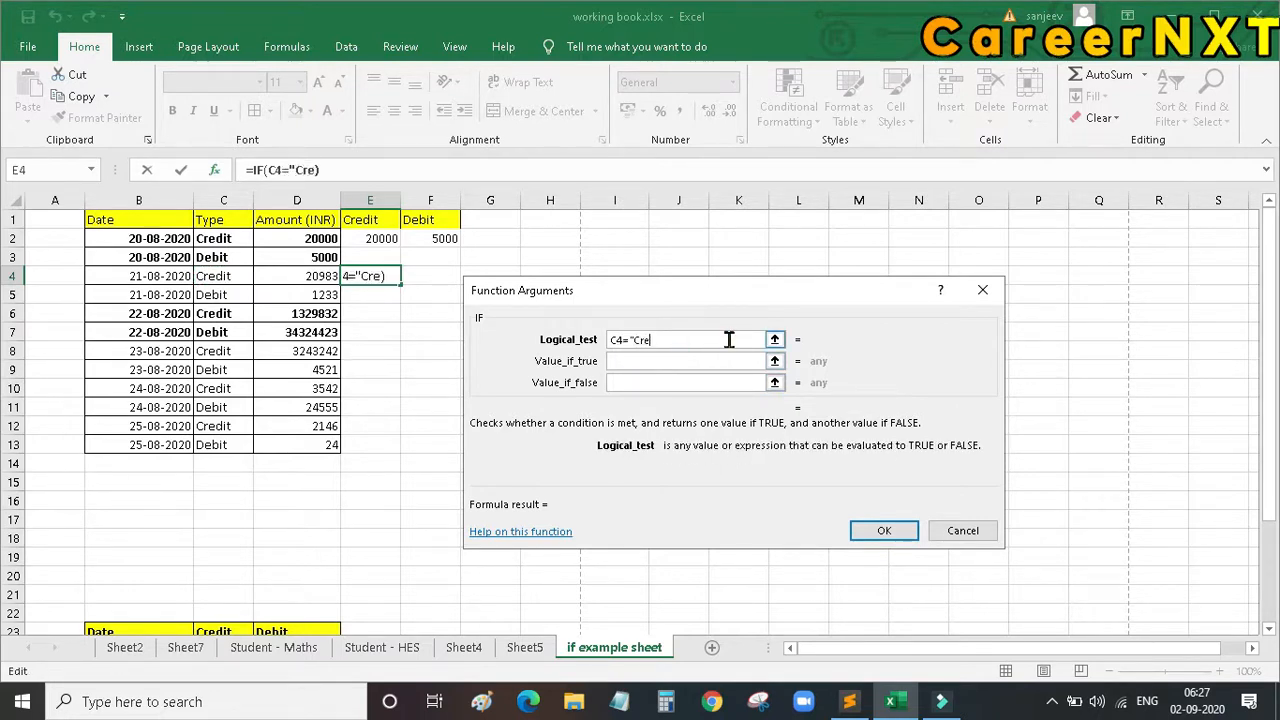
text(dit")
click(665, 361)
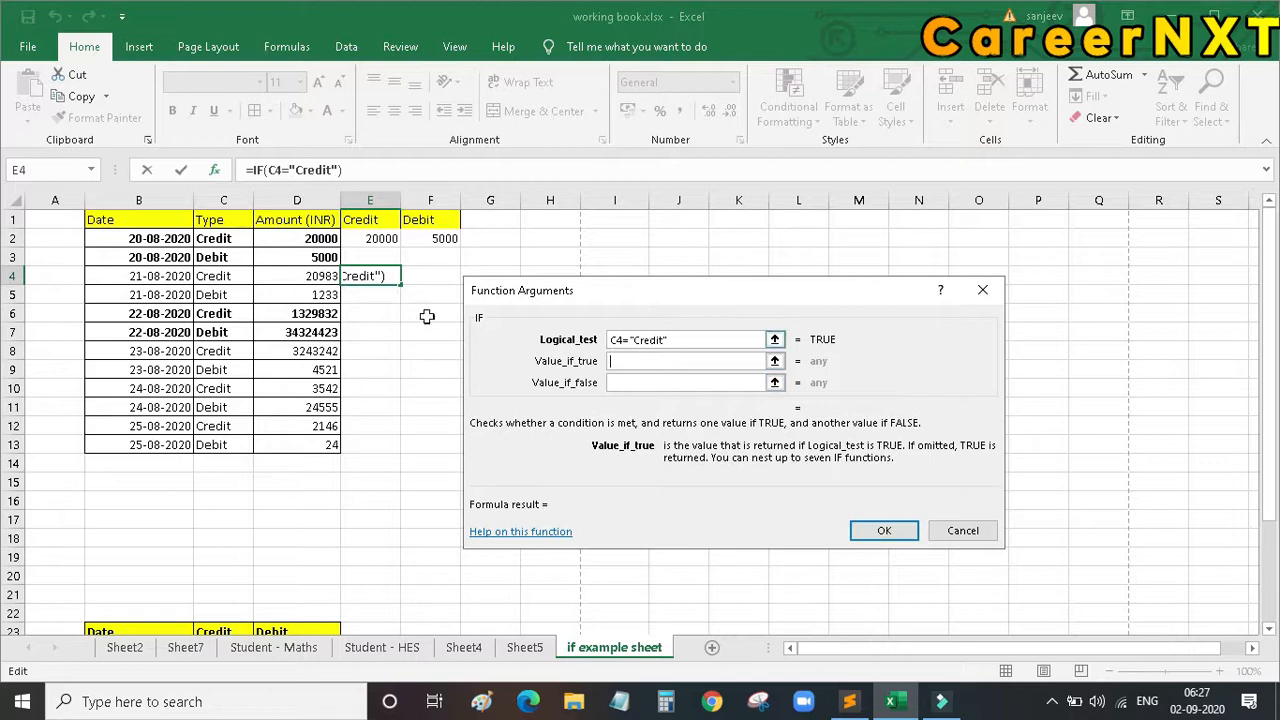
click(297, 276)
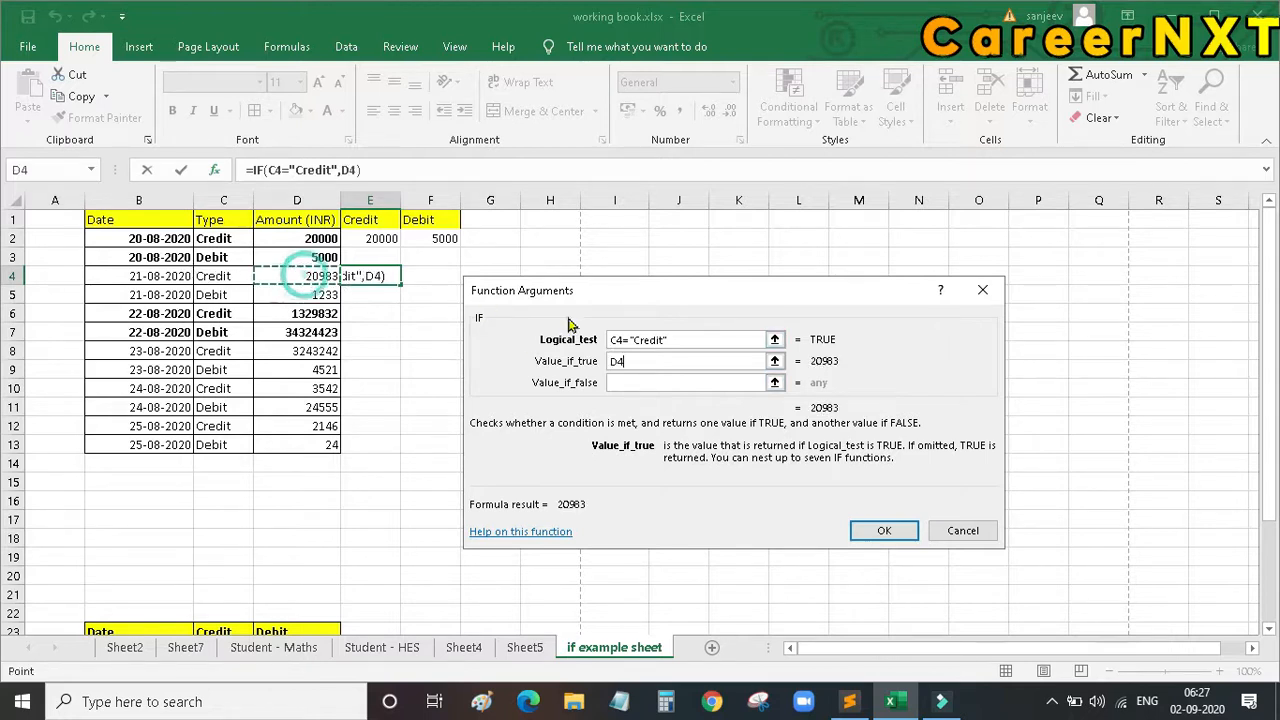
click(883, 532)
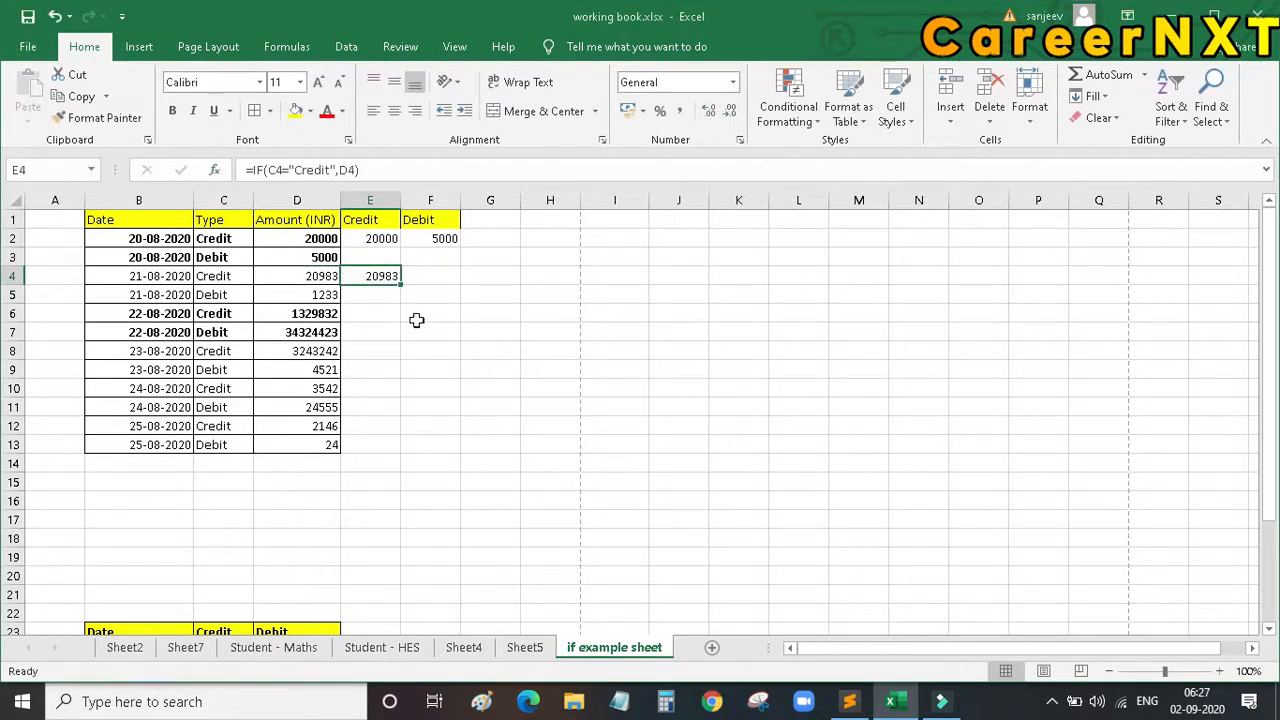
- Insert an IF function in F4 with the test C5="Debit" and D5 as the true value, leaving the false value empty
click(429, 277)
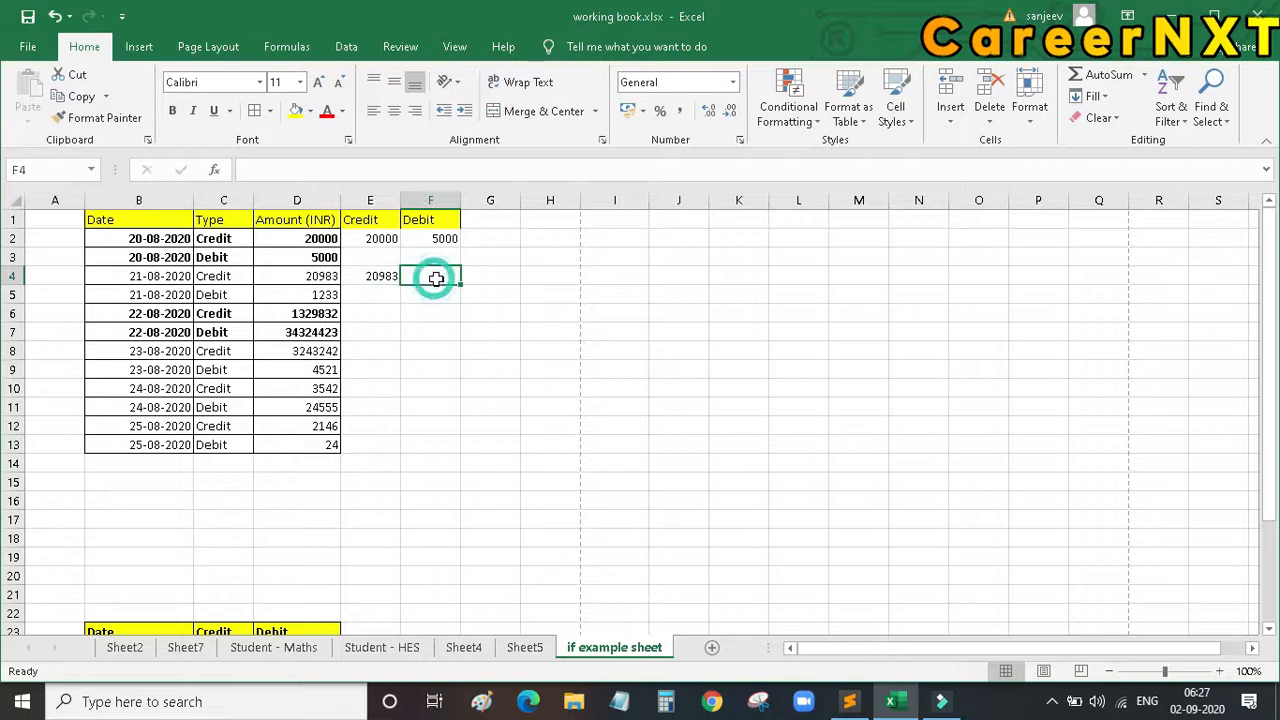
click(213, 171)
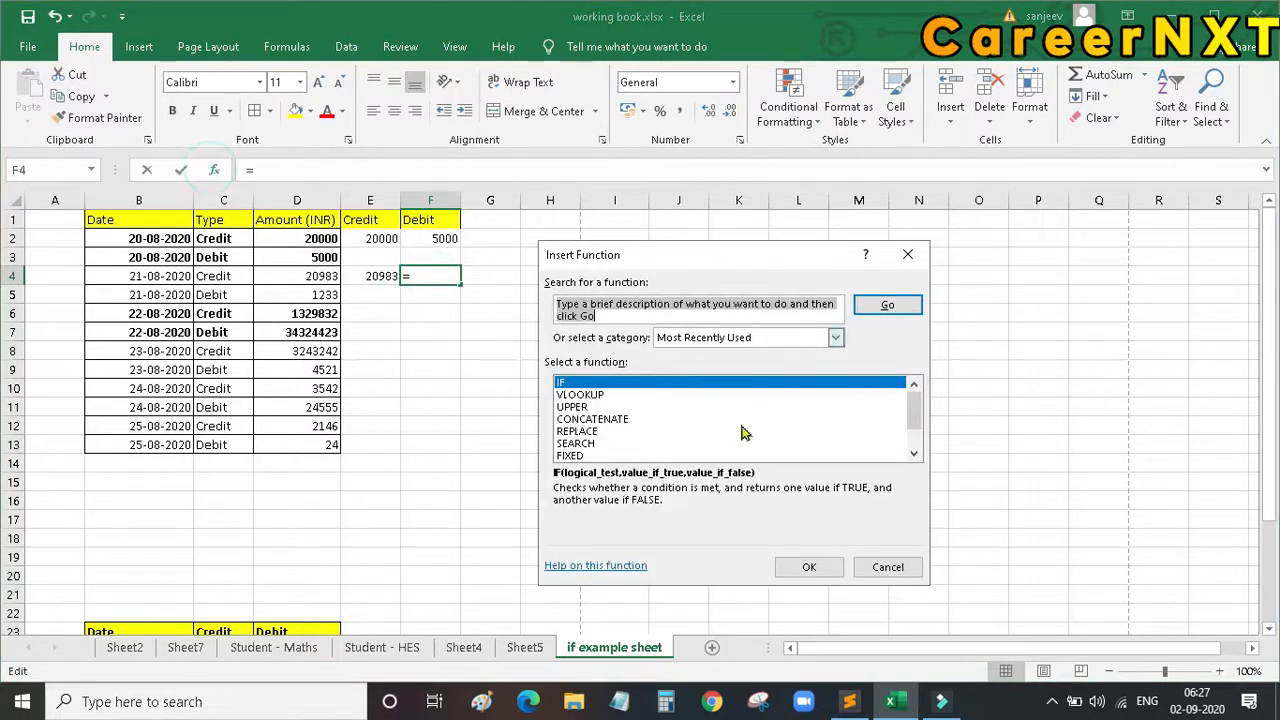
click(810, 567)
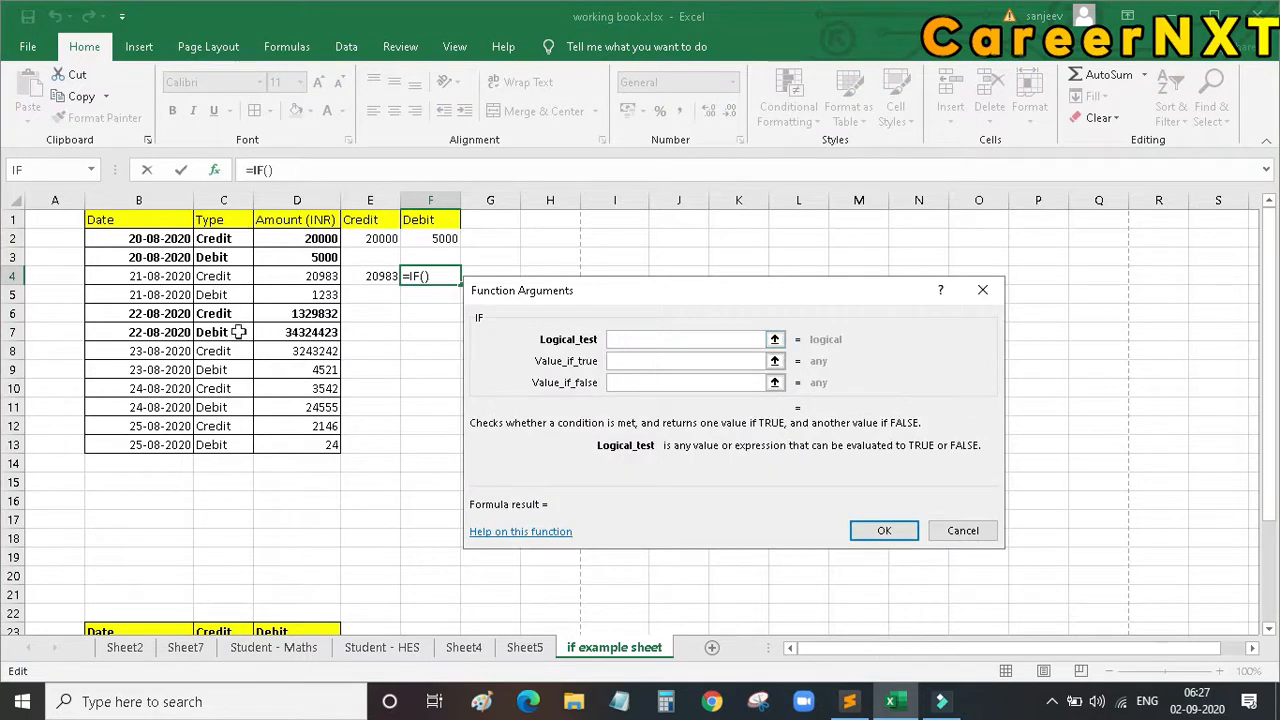
click(224, 295)
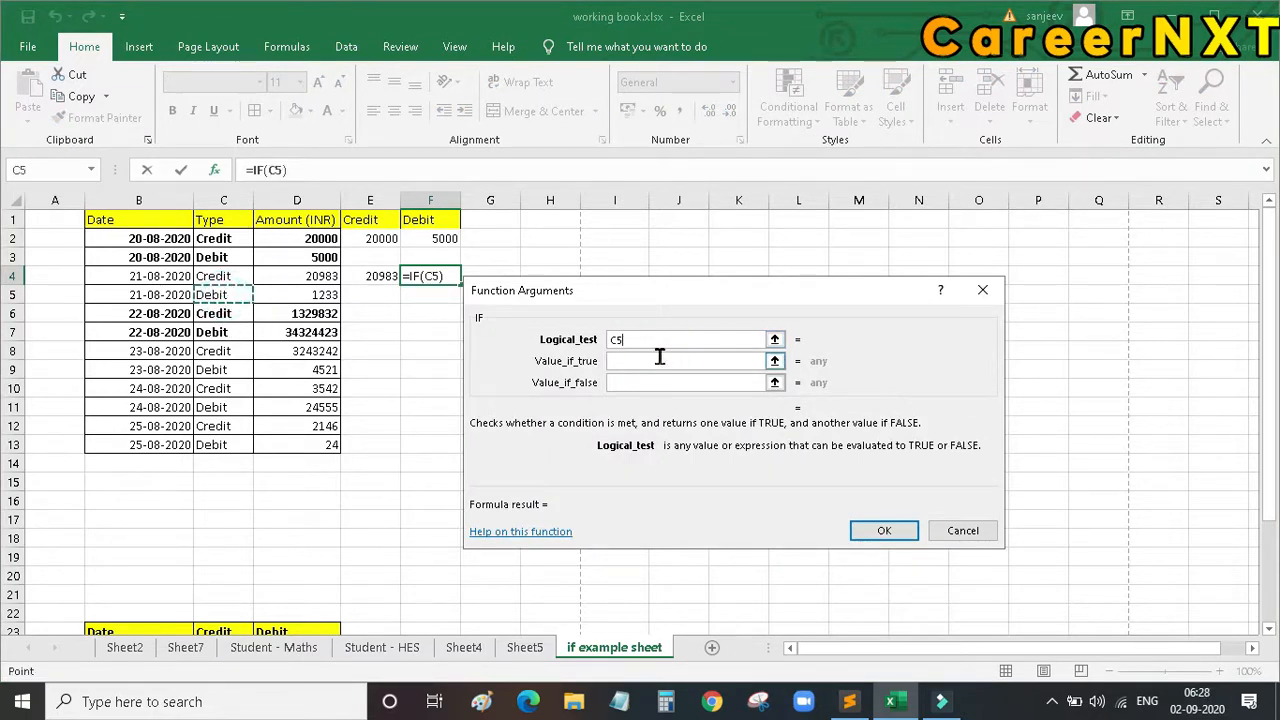
click(659, 358)
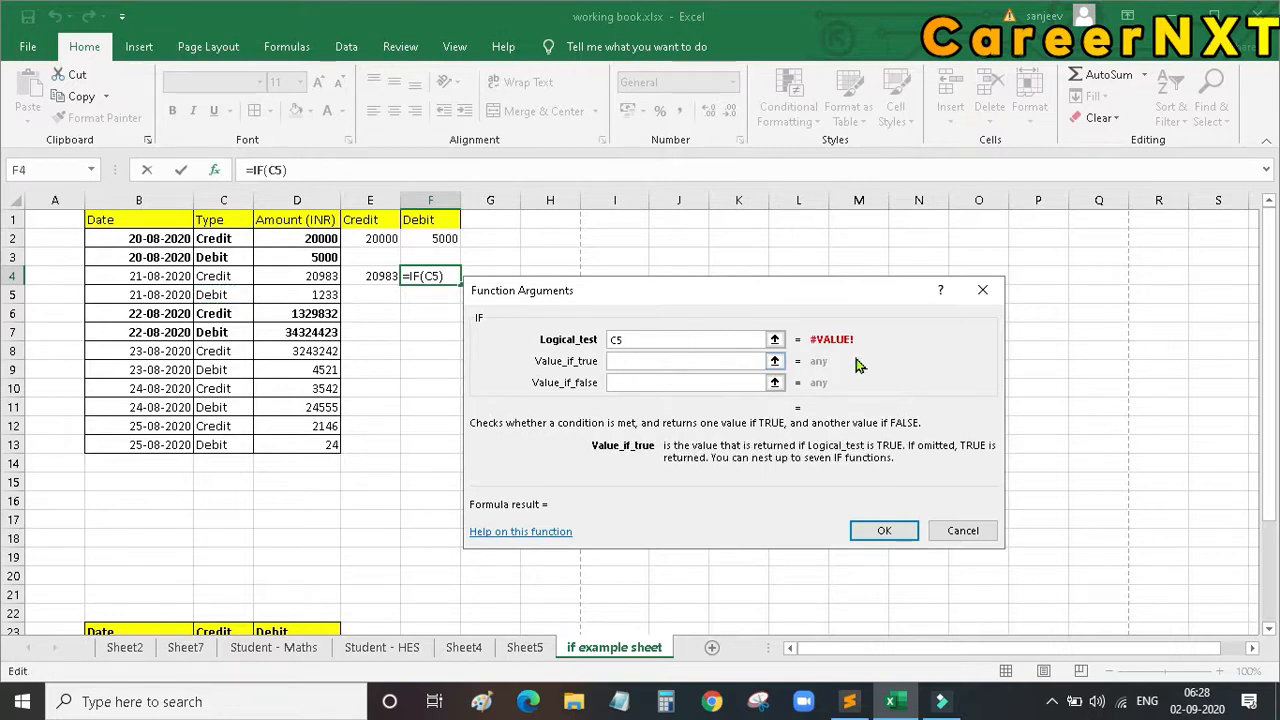
click(698, 339)
text(="Debit")
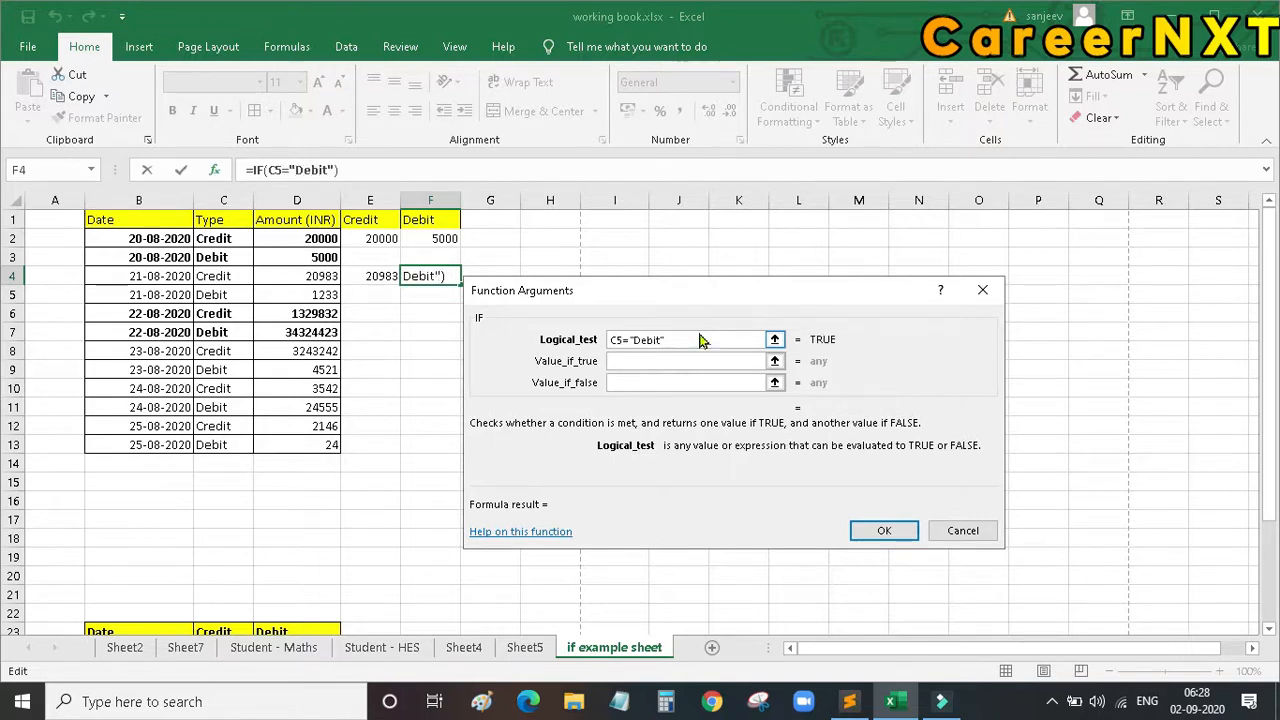
click(624, 362)
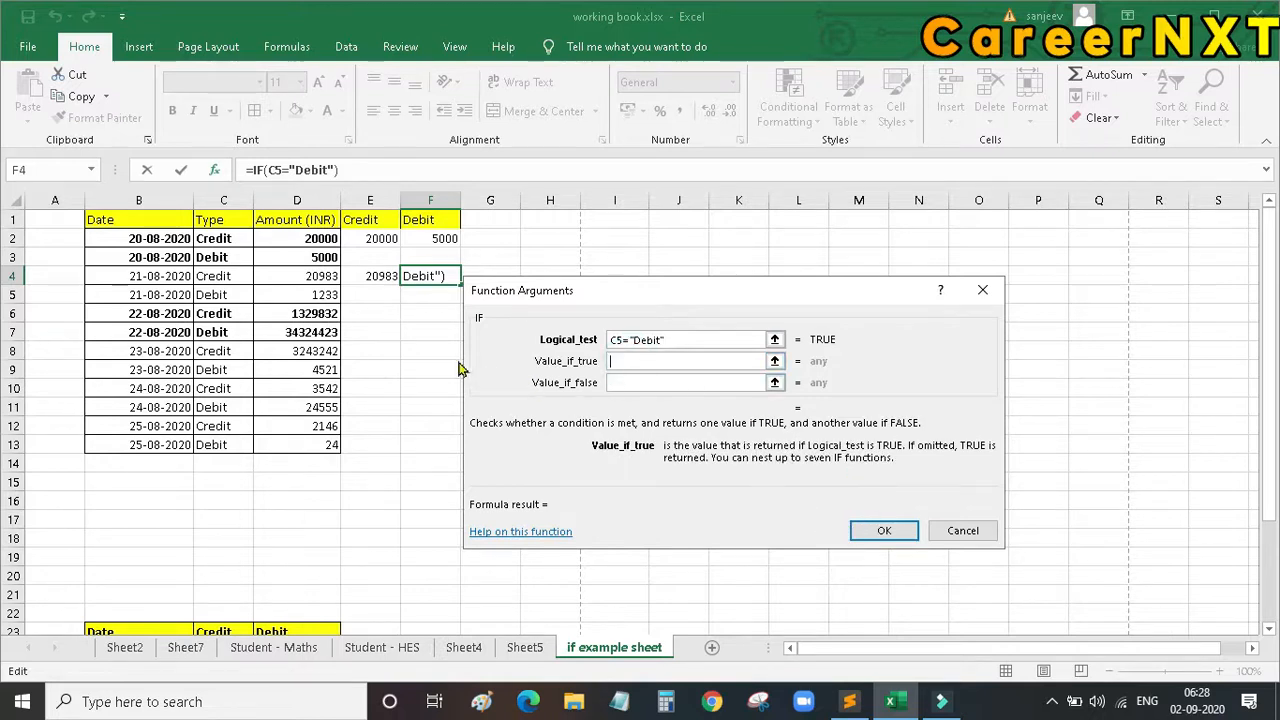
click(318, 296)
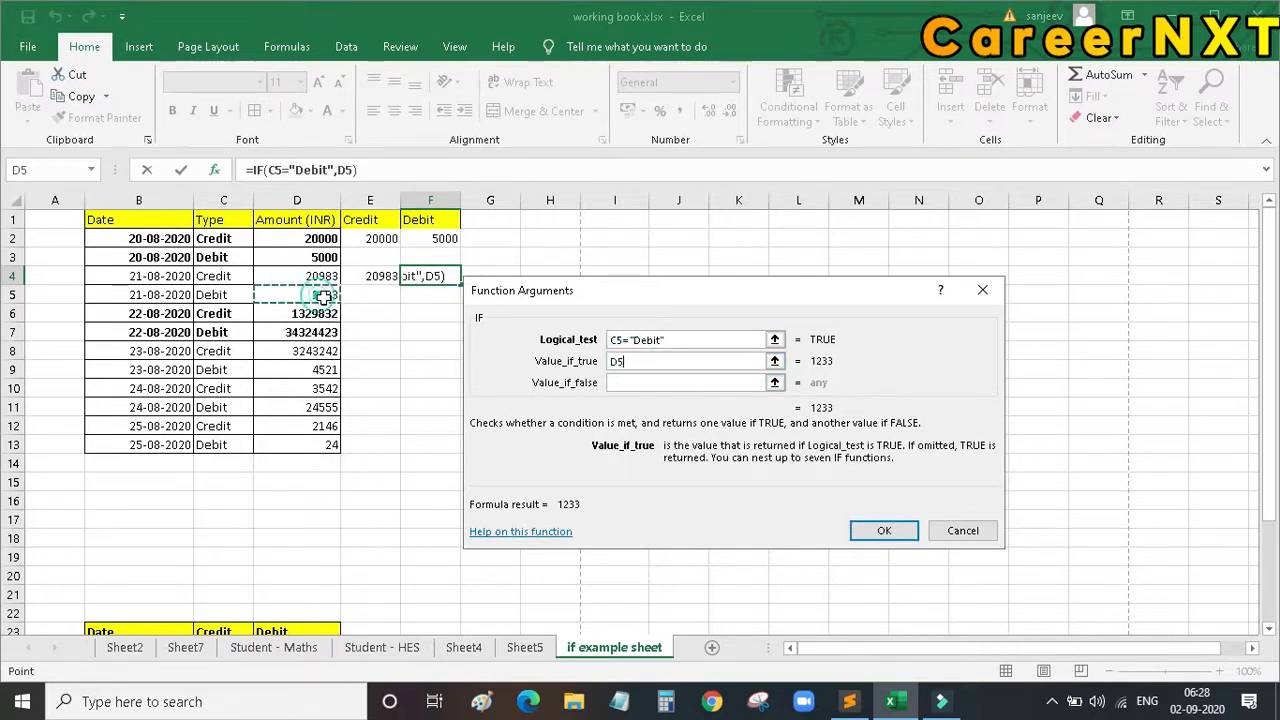
click(652, 382)
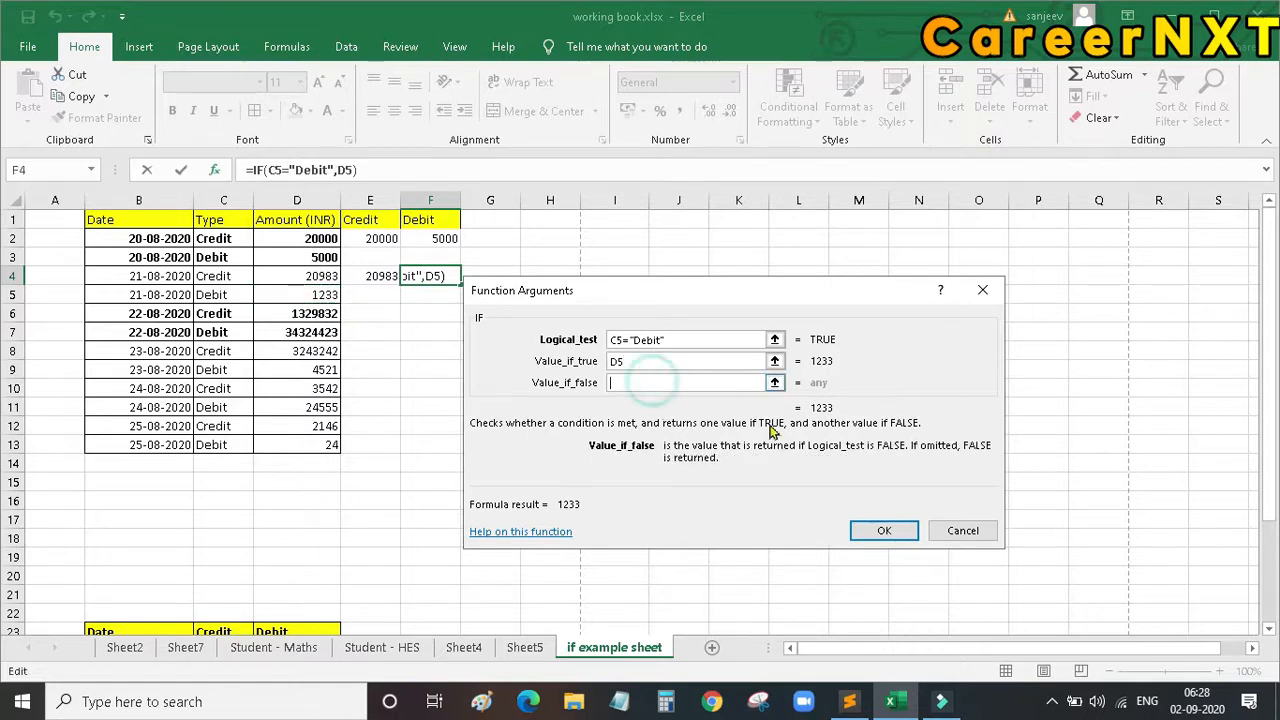
click(880, 531)
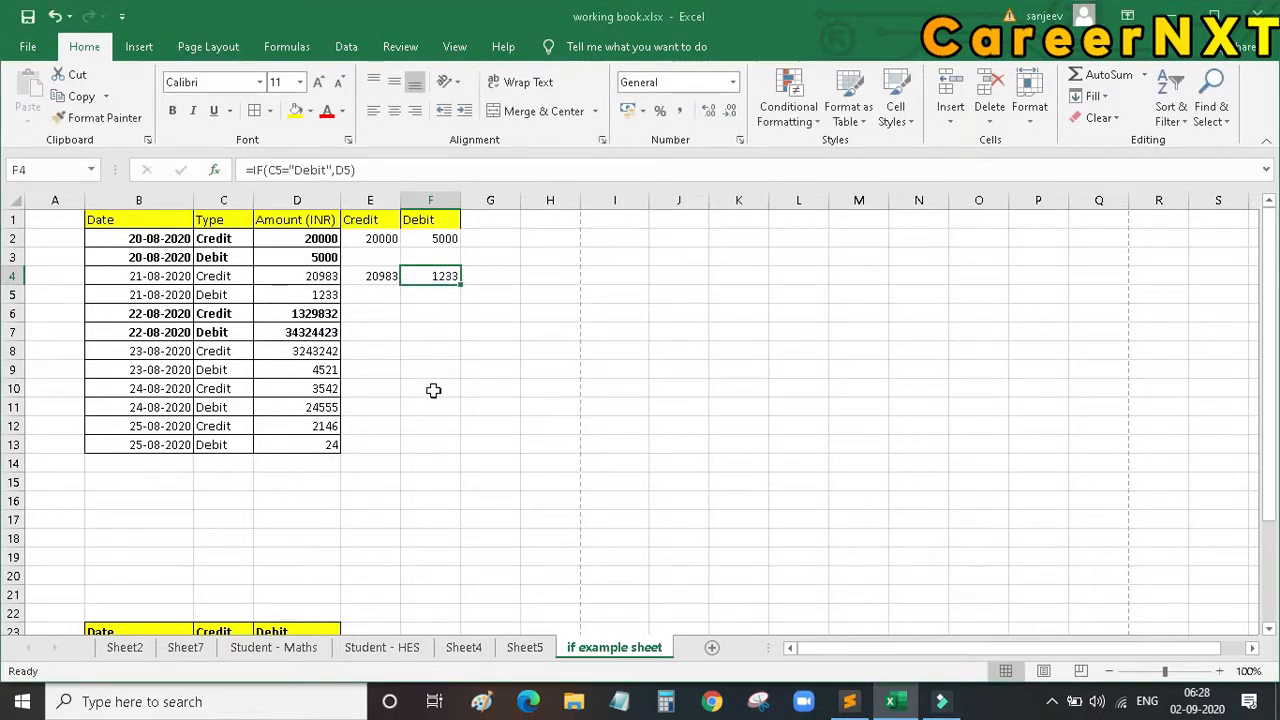
- Make the two 24-08-2020 transaction rows, B10:D11, bold
click(142, 330)
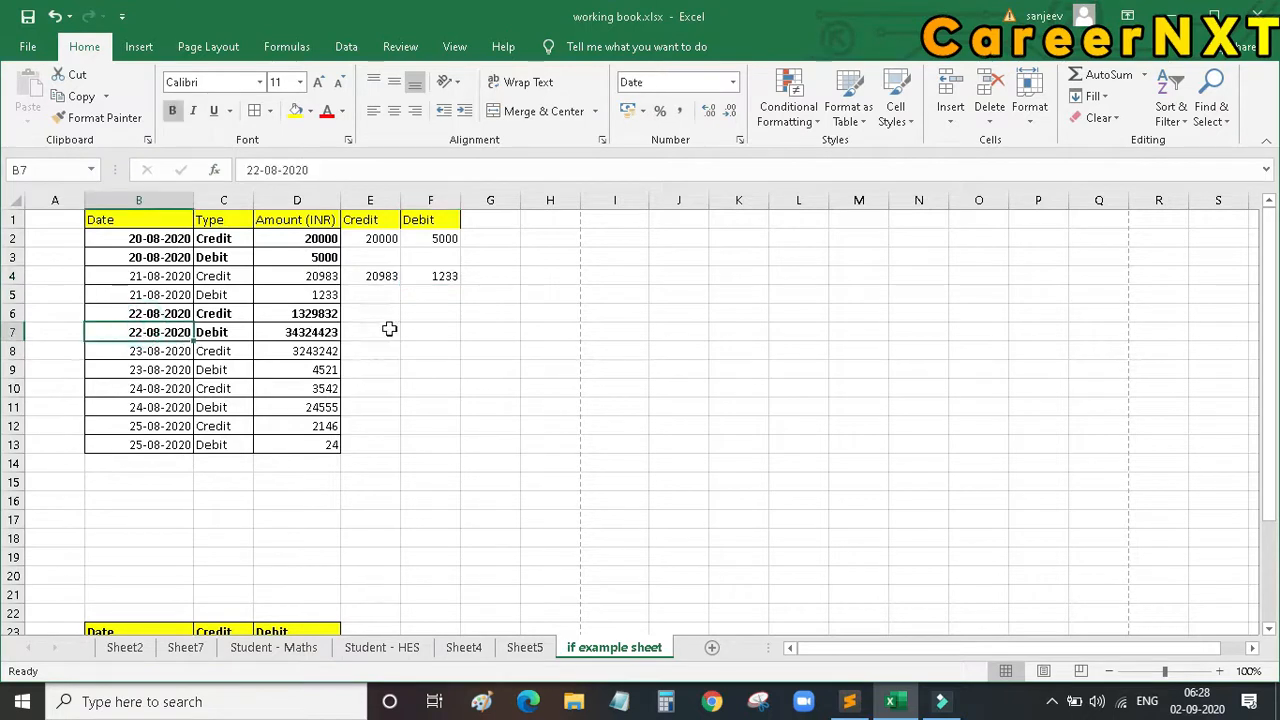
drag(147, 390, 289, 406)
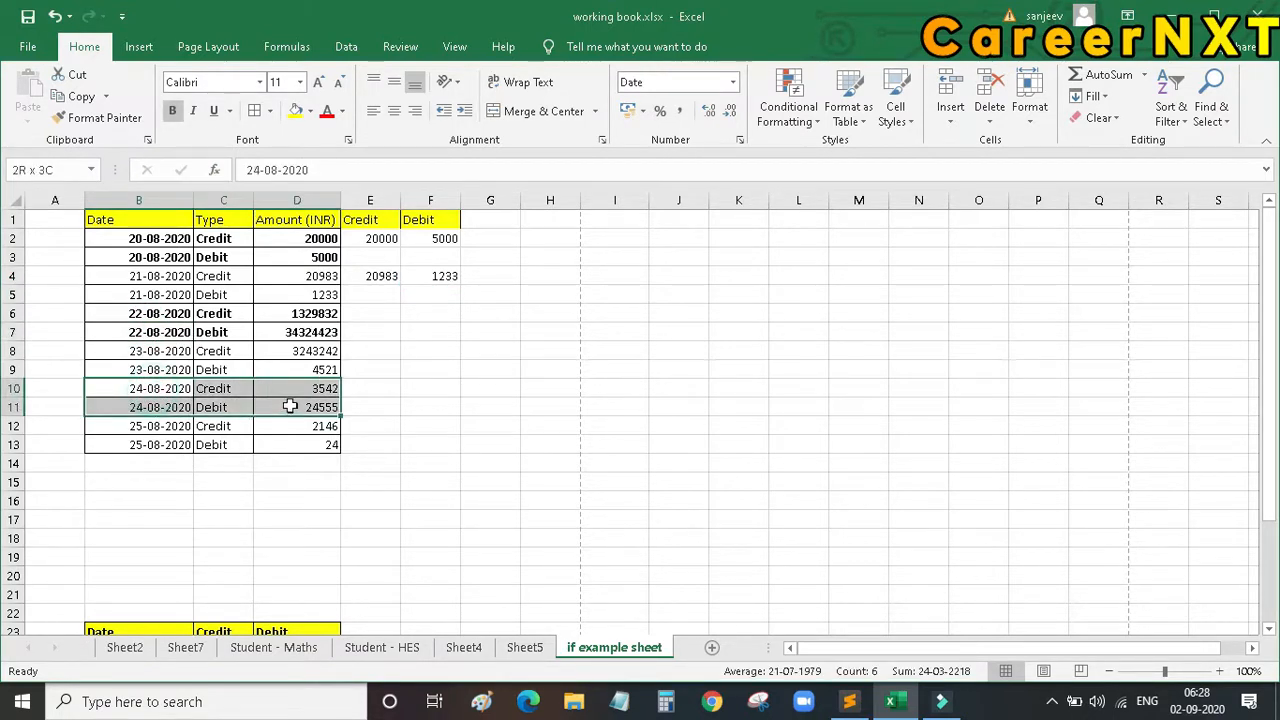
click(172, 110)
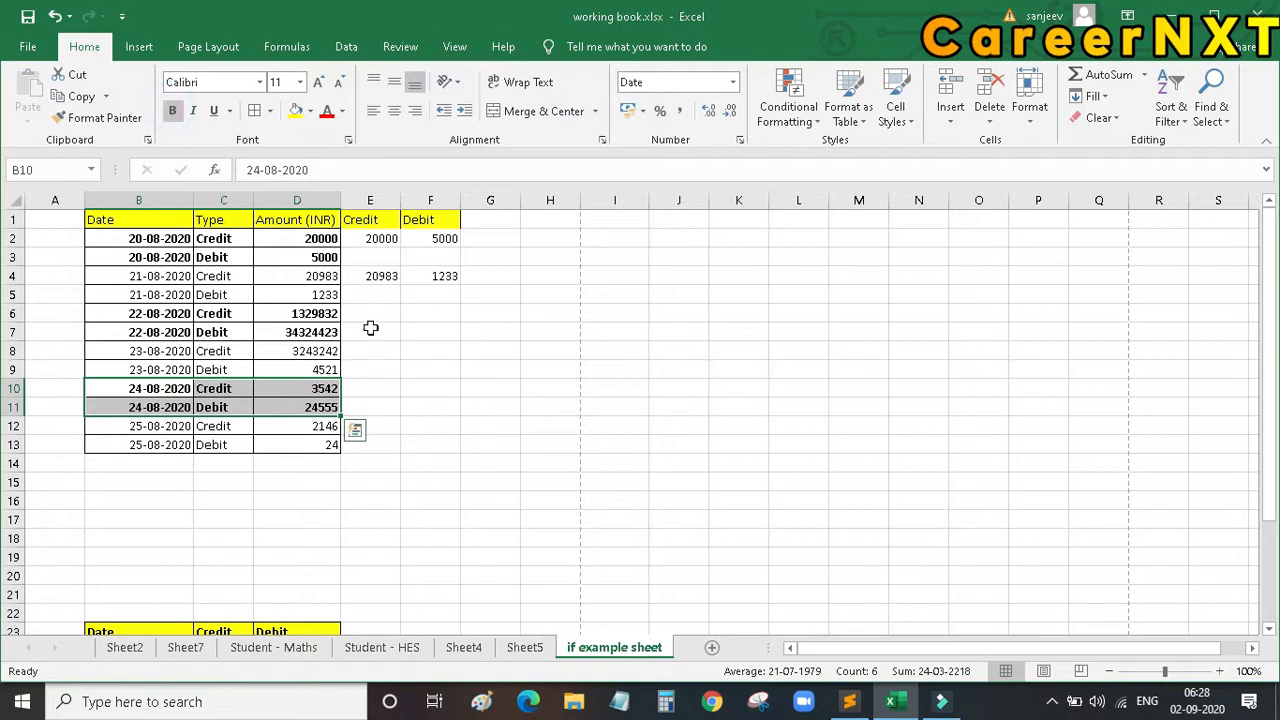
click(374, 278)
click(373, 313)
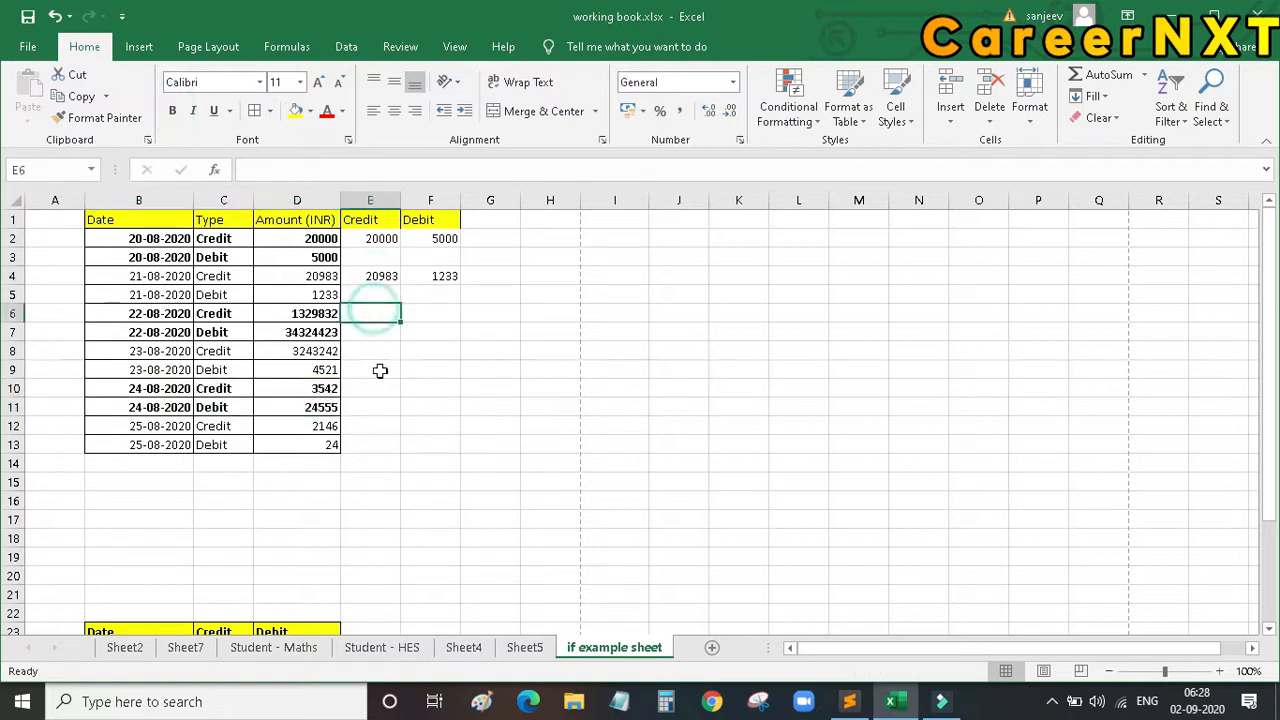
- Fill the Credit IF formula from E4 down to E13
click(375, 348)
click(374, 389)
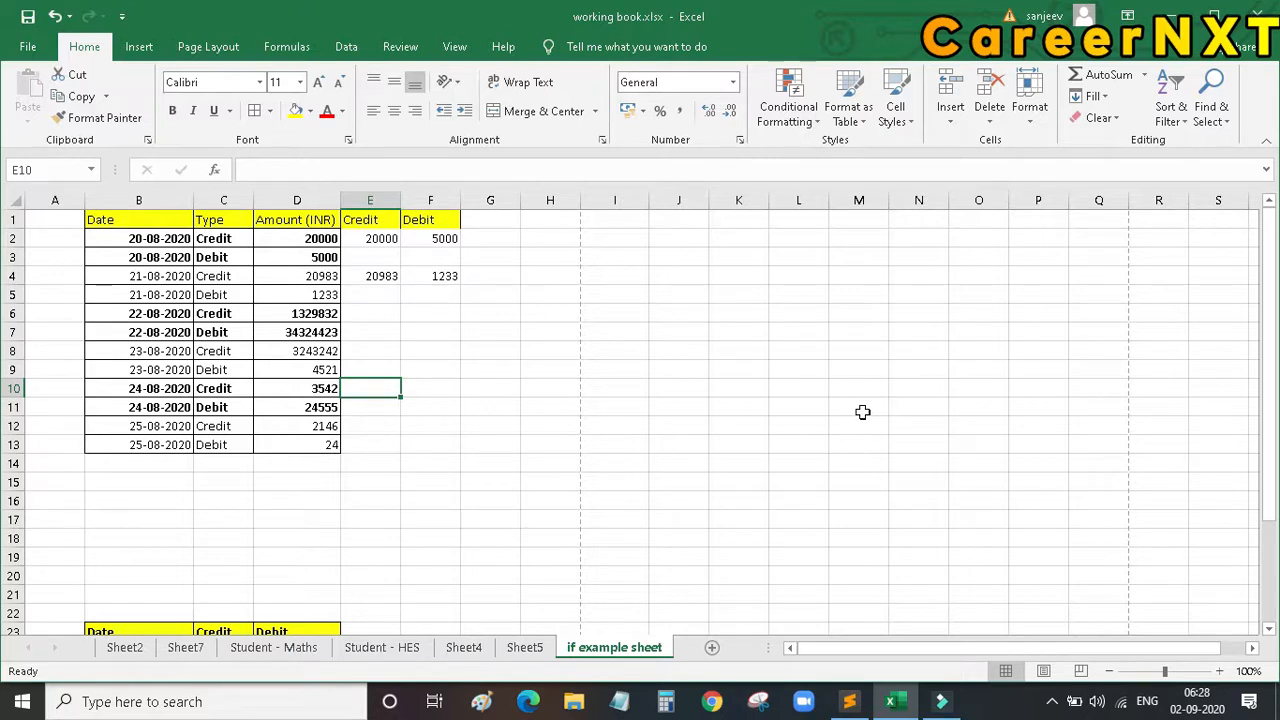
click(360, 277)
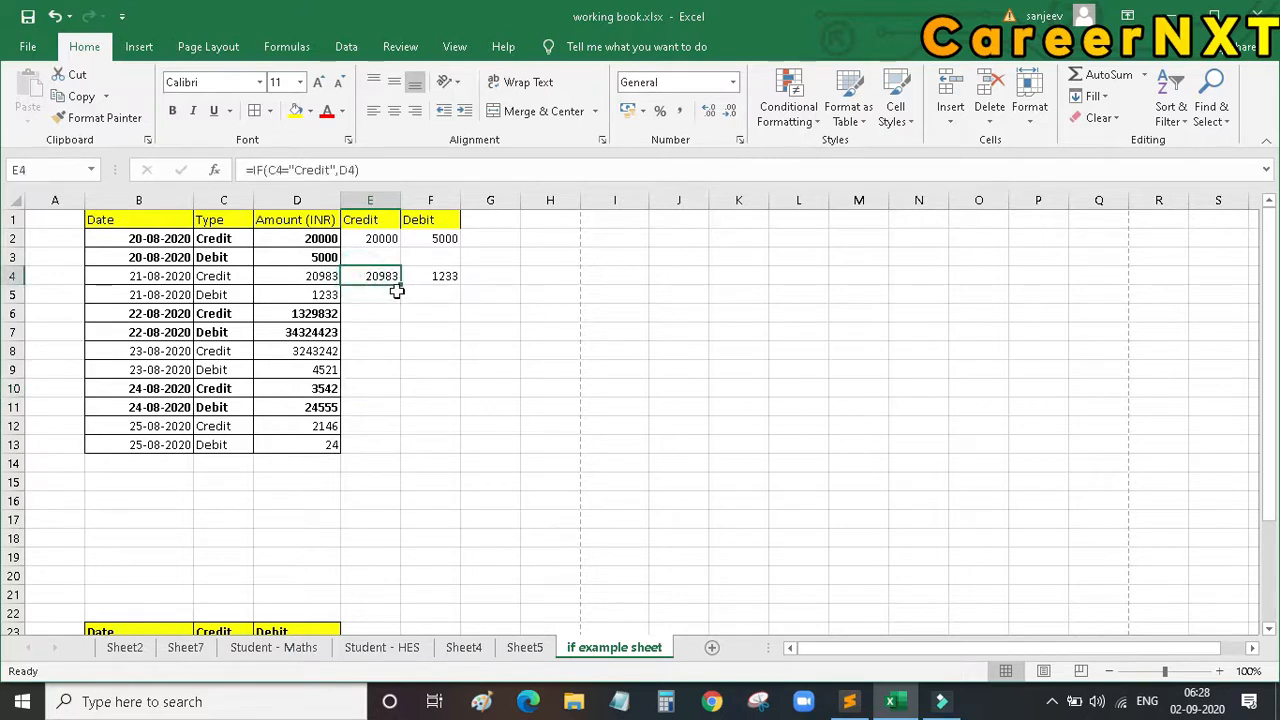
drag(401, 284, 406, 463)
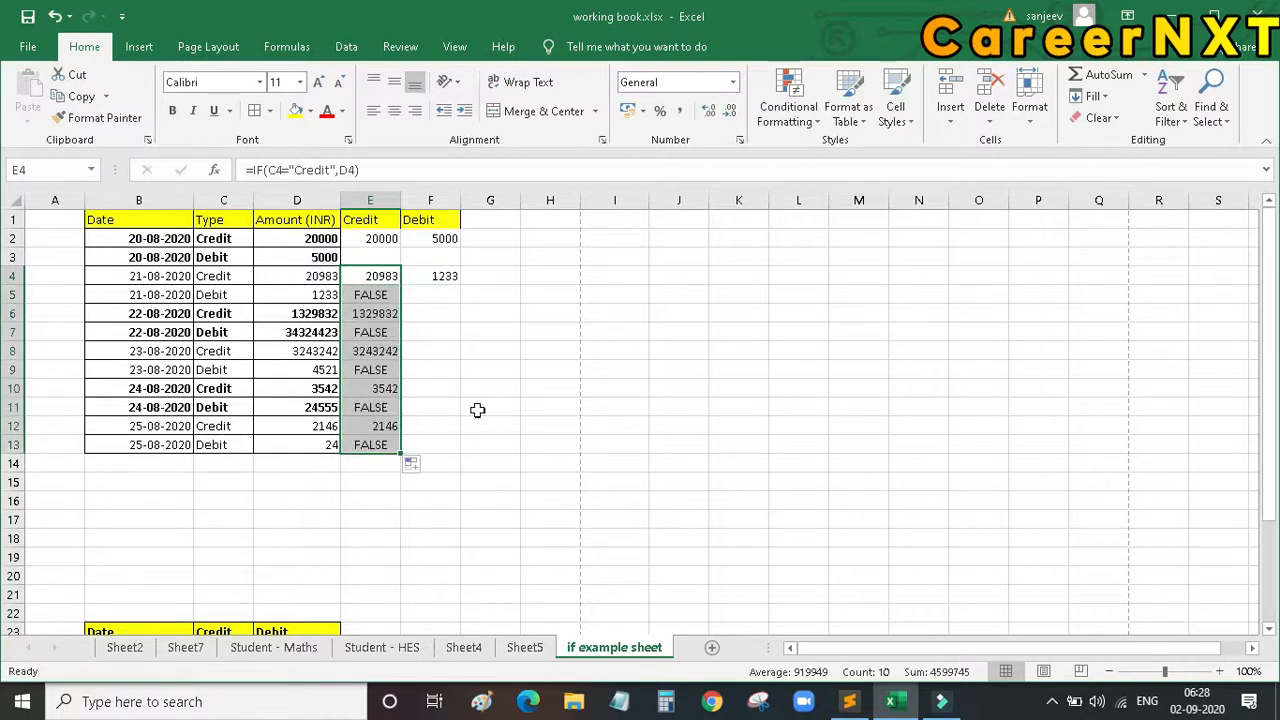
- Examine the filled Credit results in column E, comparing the Credit rows with the Debit rows
click(388, 280)
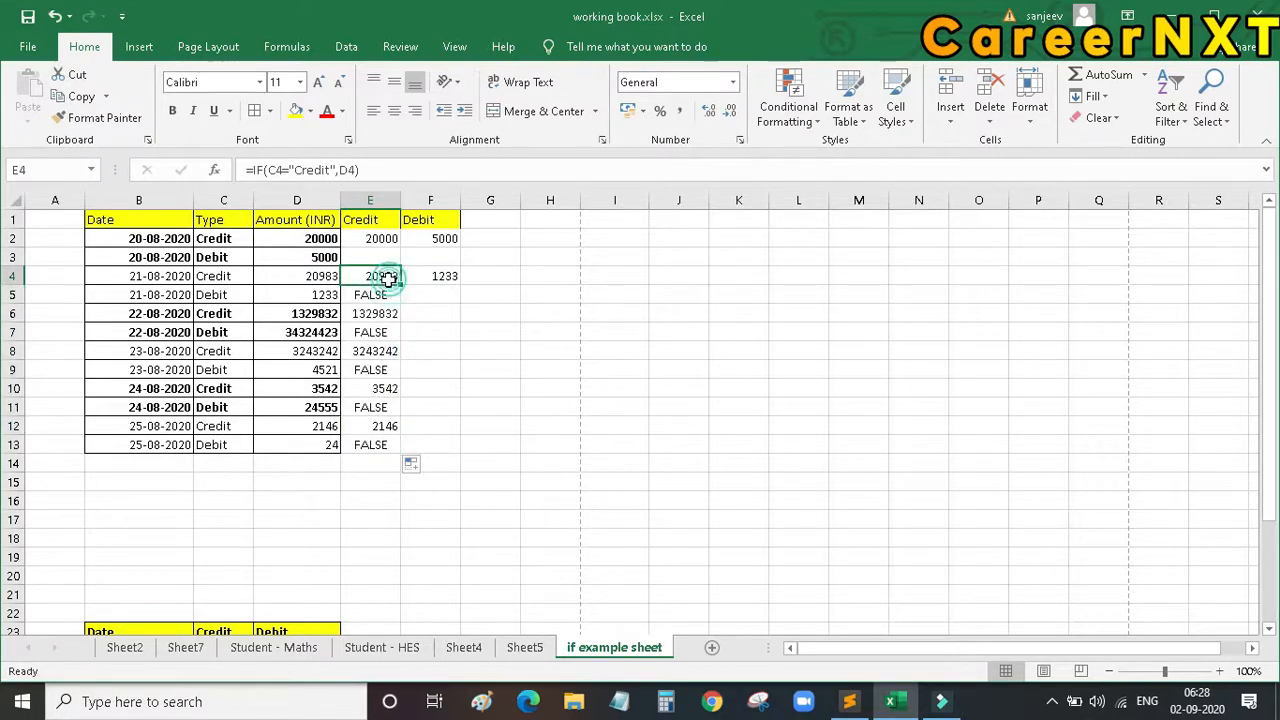
click(392, 316)
click(372, 349)
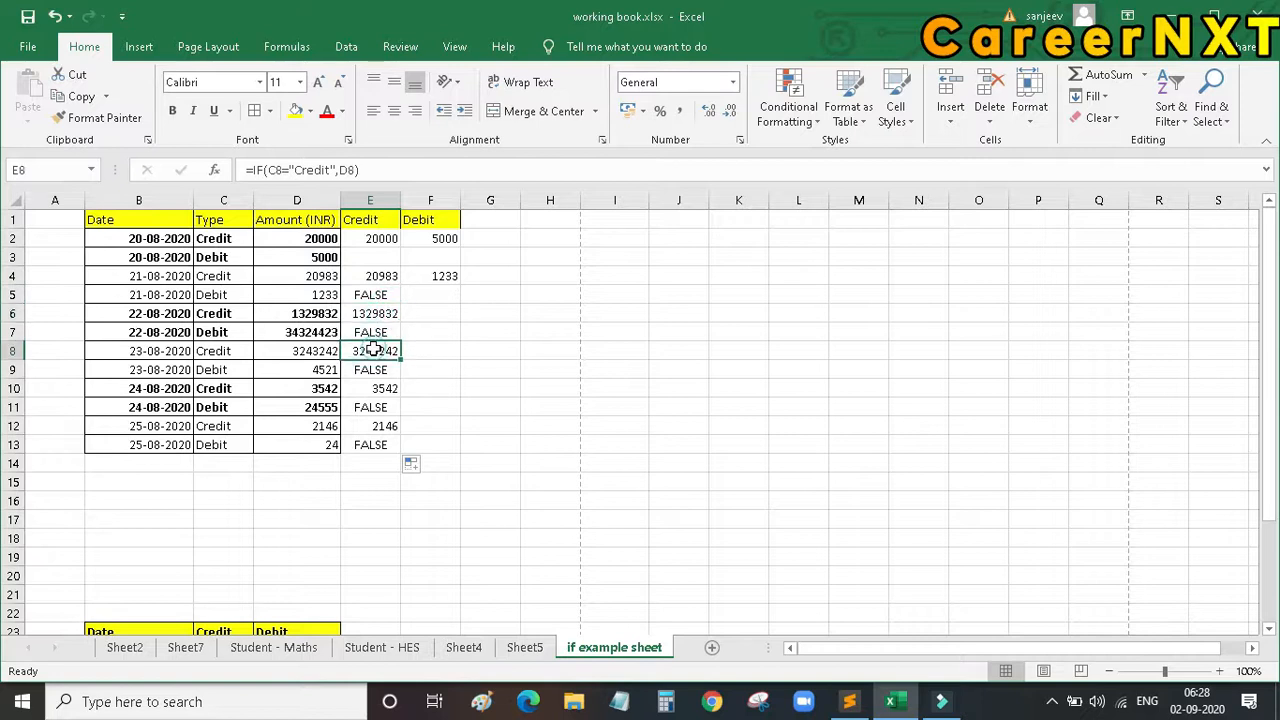
click(390, 390)
click(386, 425)
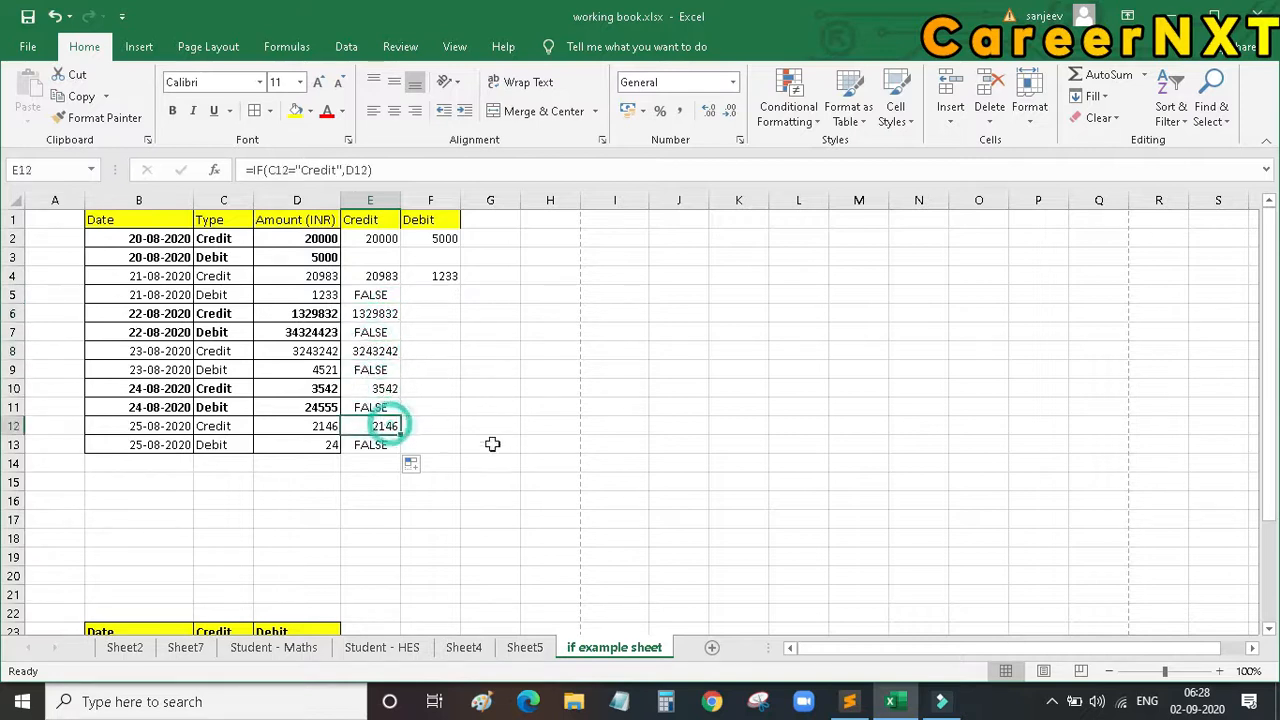
click(378, 336)
click(380, 297)
click(392, 371)
click(372, 446)
click(373, 294)
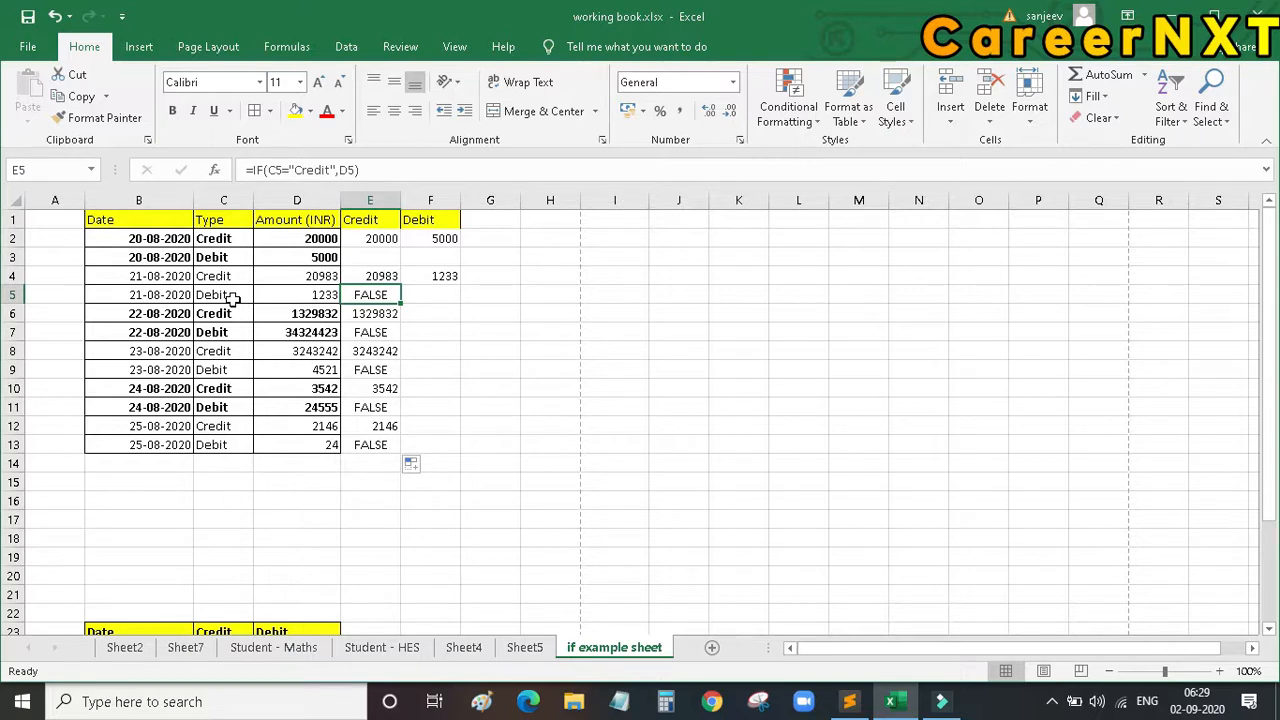
- Fill the Debit IF formula from F4 down to F13
click(438, 282)
drag(450, 295, 449, 451)
click(447, 275)
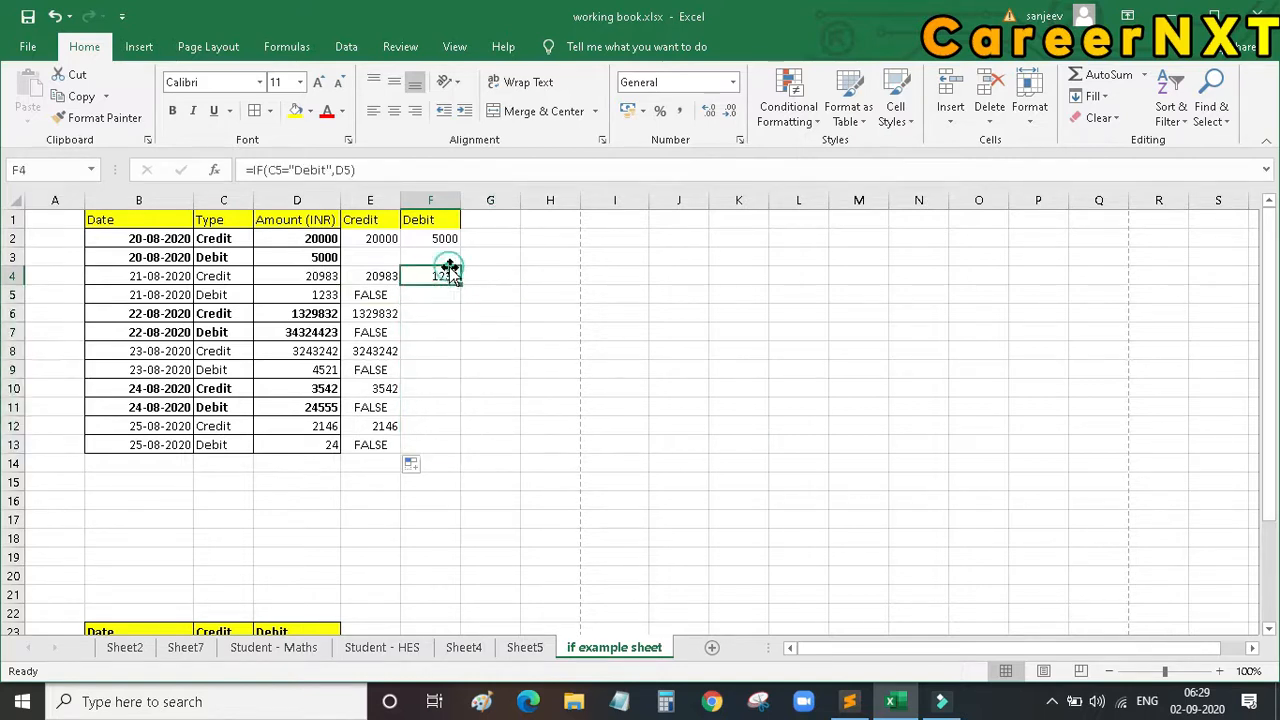
drag(458, 285, 445, 451)
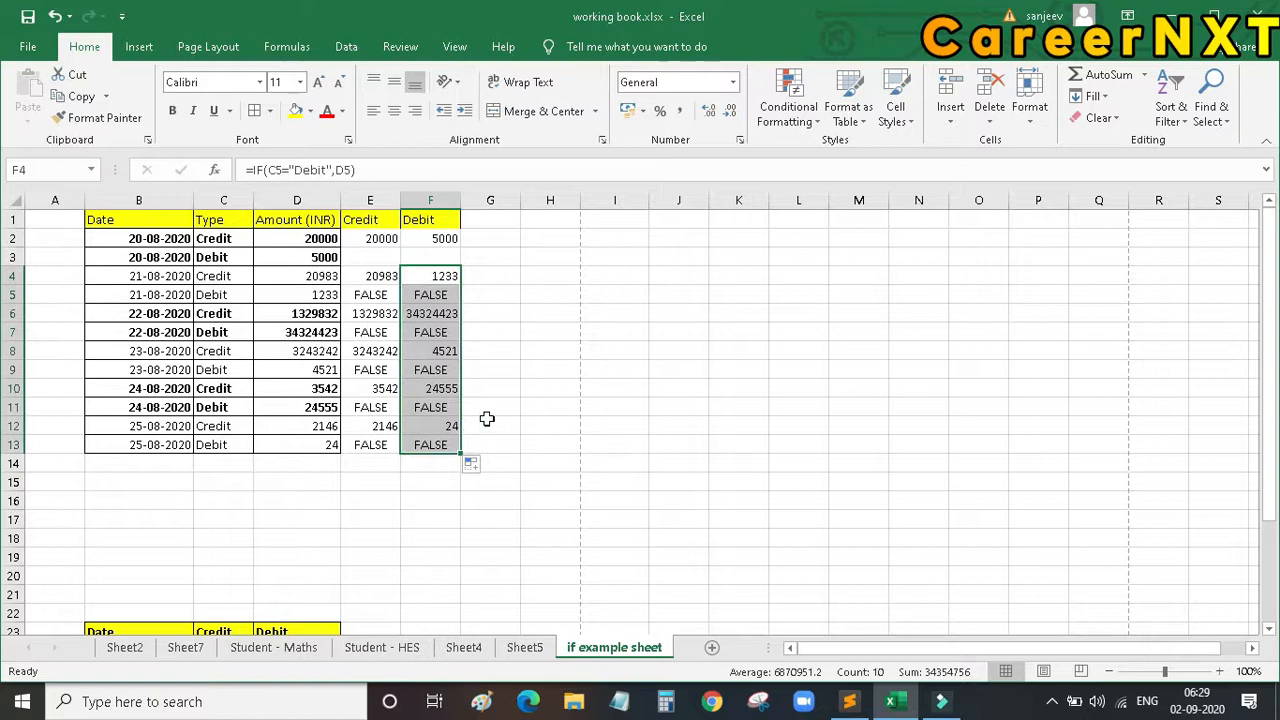
click(520, 385)
click(425, 297)
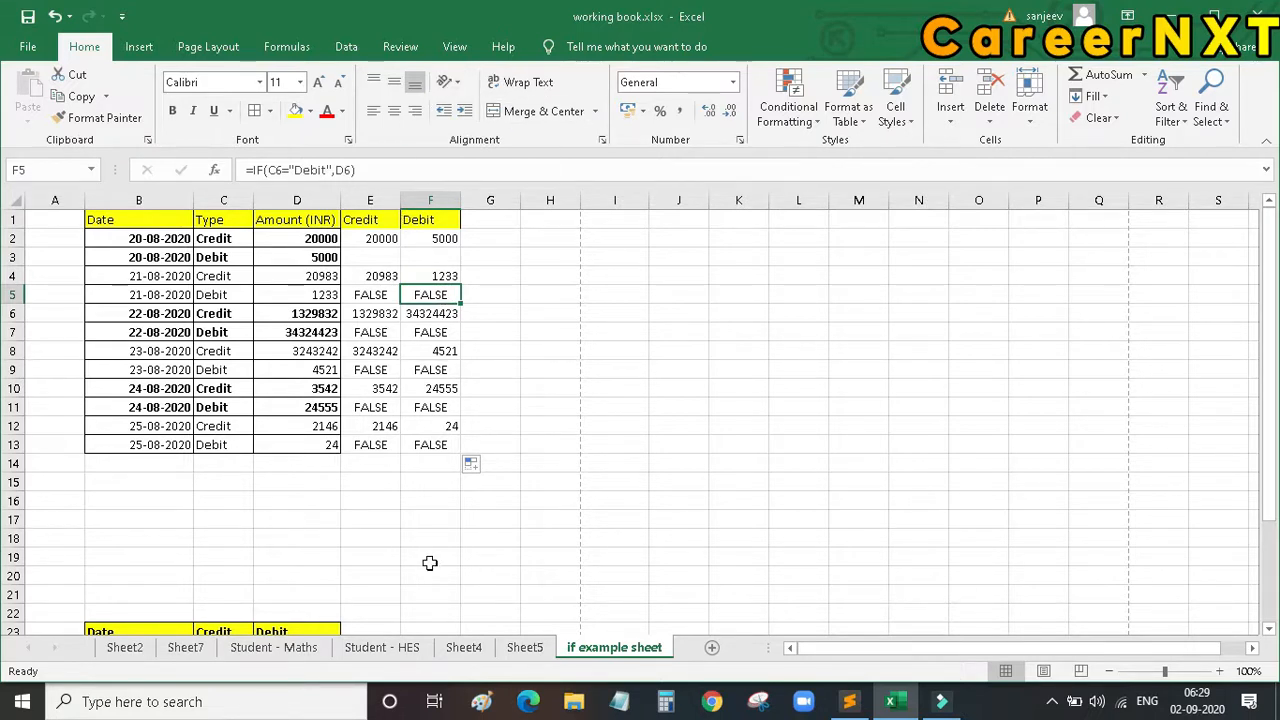
- Review the filled Credit and Debit columns from their headers down, along with the reference table below
click(367, 280)
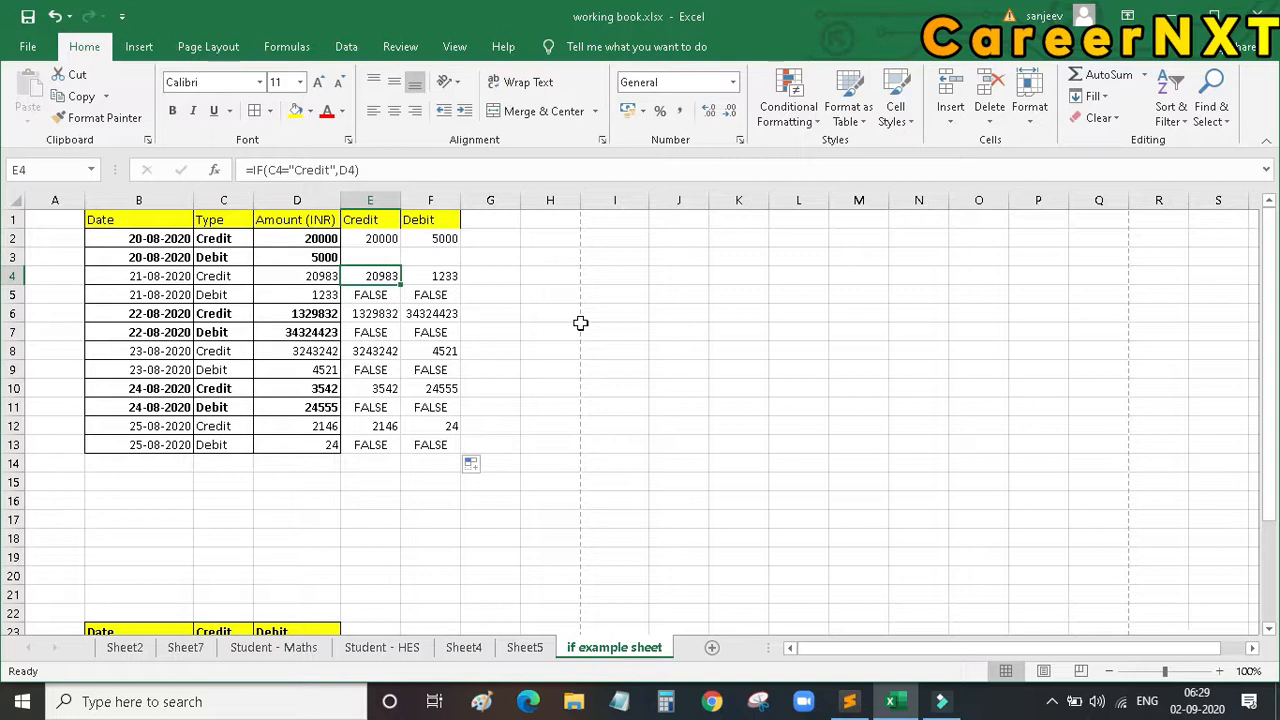
scroll(546, 403, down, 4)
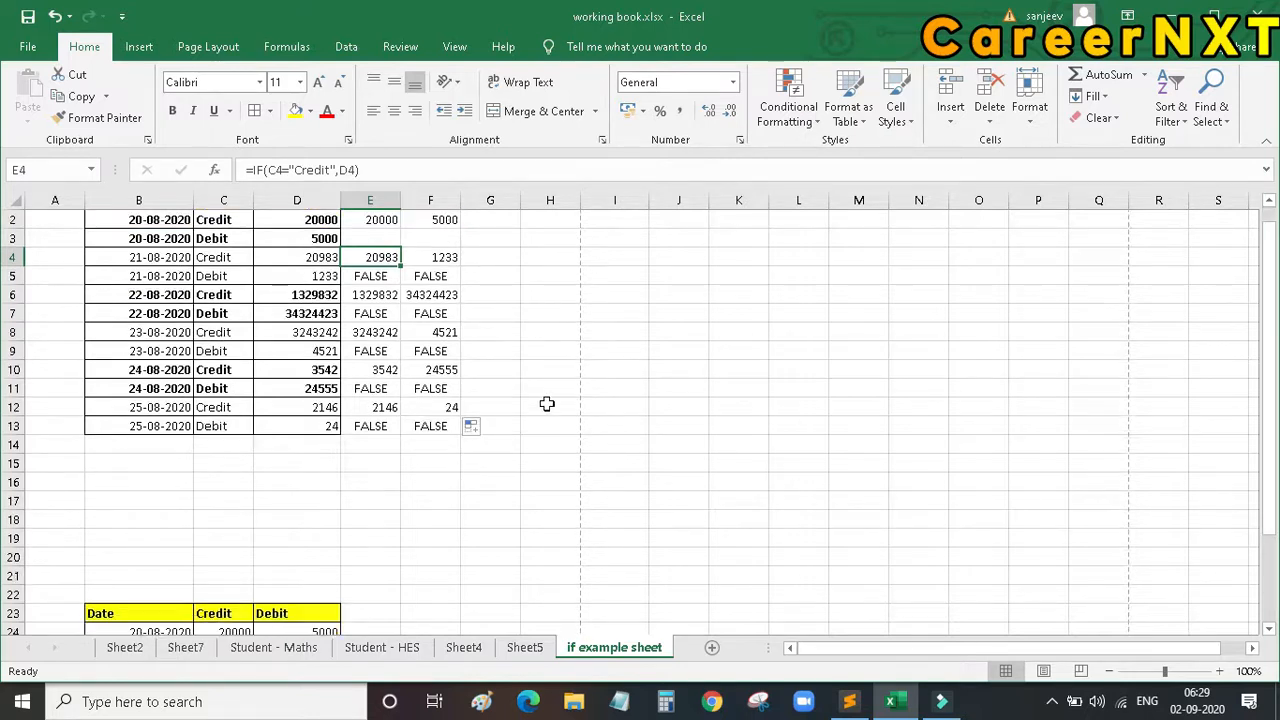
scroll(277, 501, up, 1)
scroll(277, 501, up, 2)
scroll(277, 501, down, 1)
scroll(277, 530, up, 3)
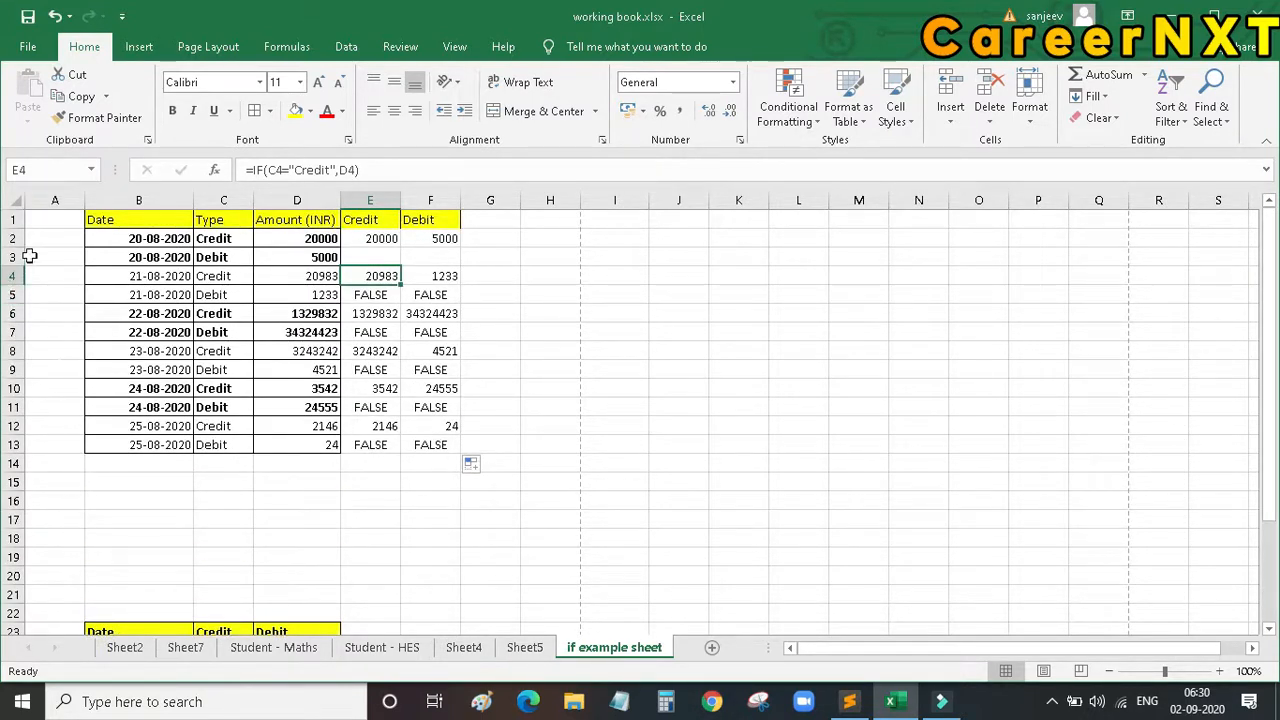
click(368, 219)
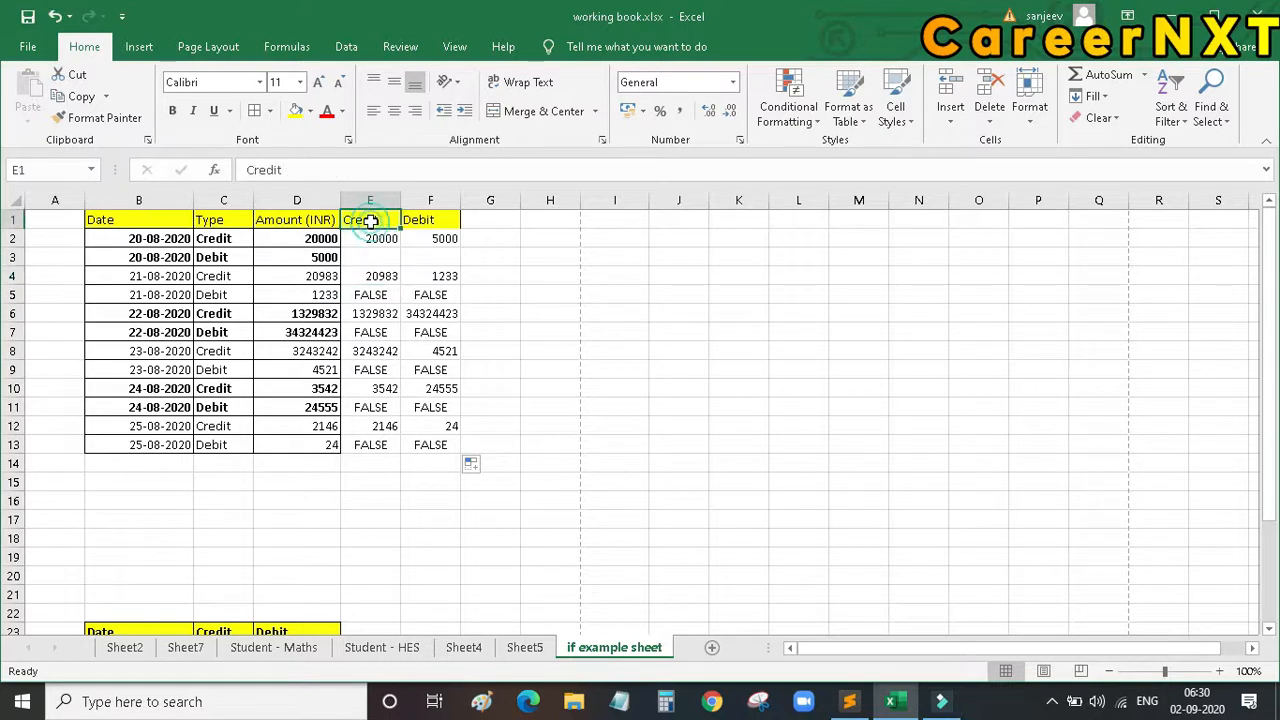
click(432, 219)
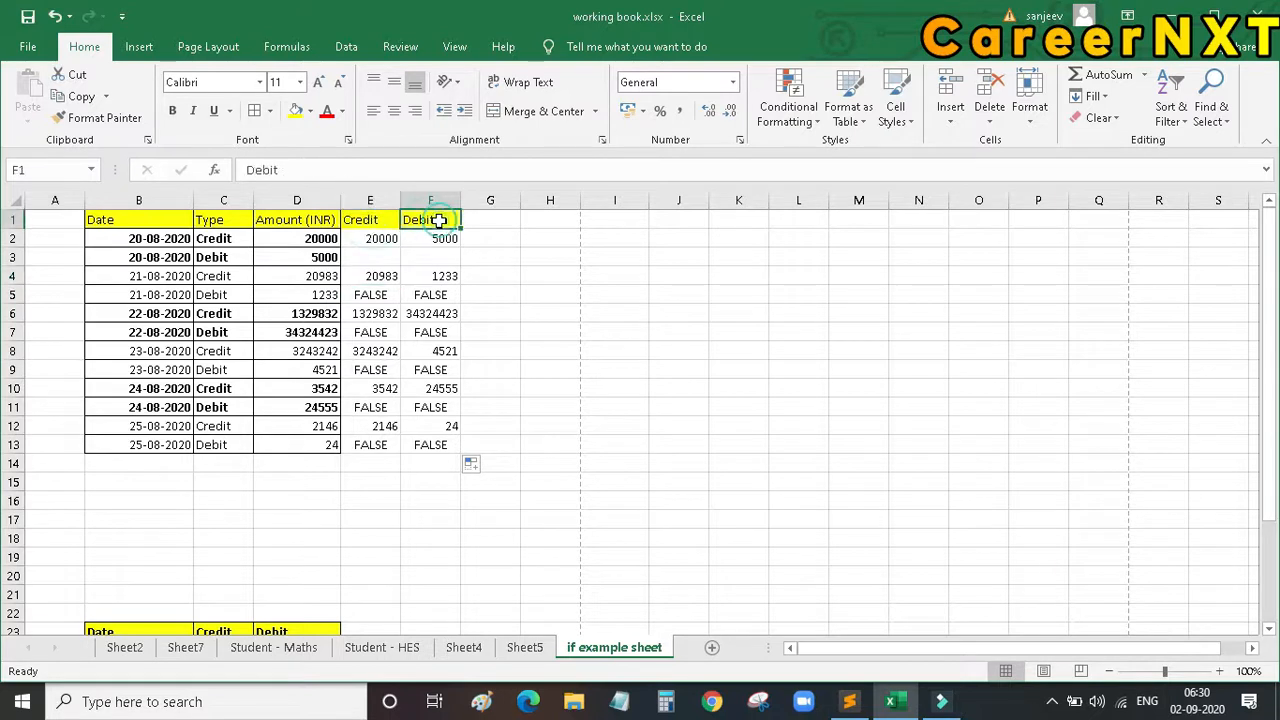
- Try deleting the 20-08-2020 and 21-08-2020 Debit rows, checking the Debit formulas in F2 and F3
click(14, 257)
right_click(16, 256)
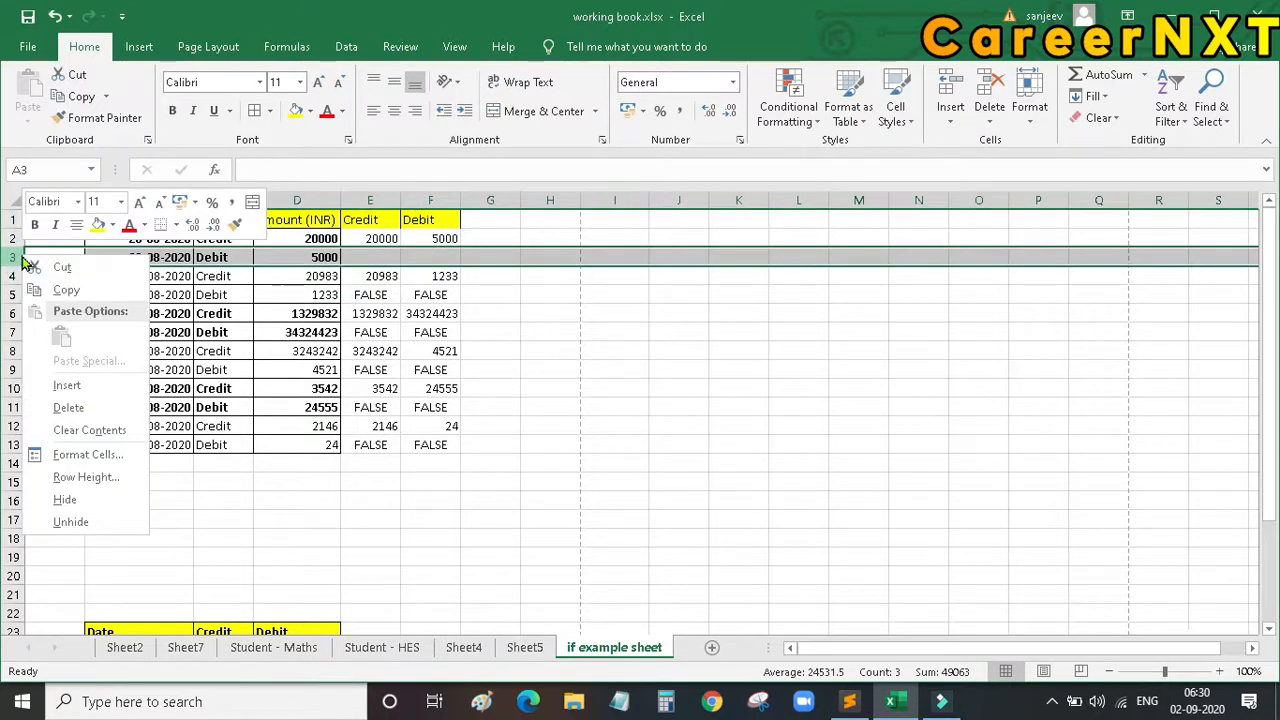
click(101, 407)
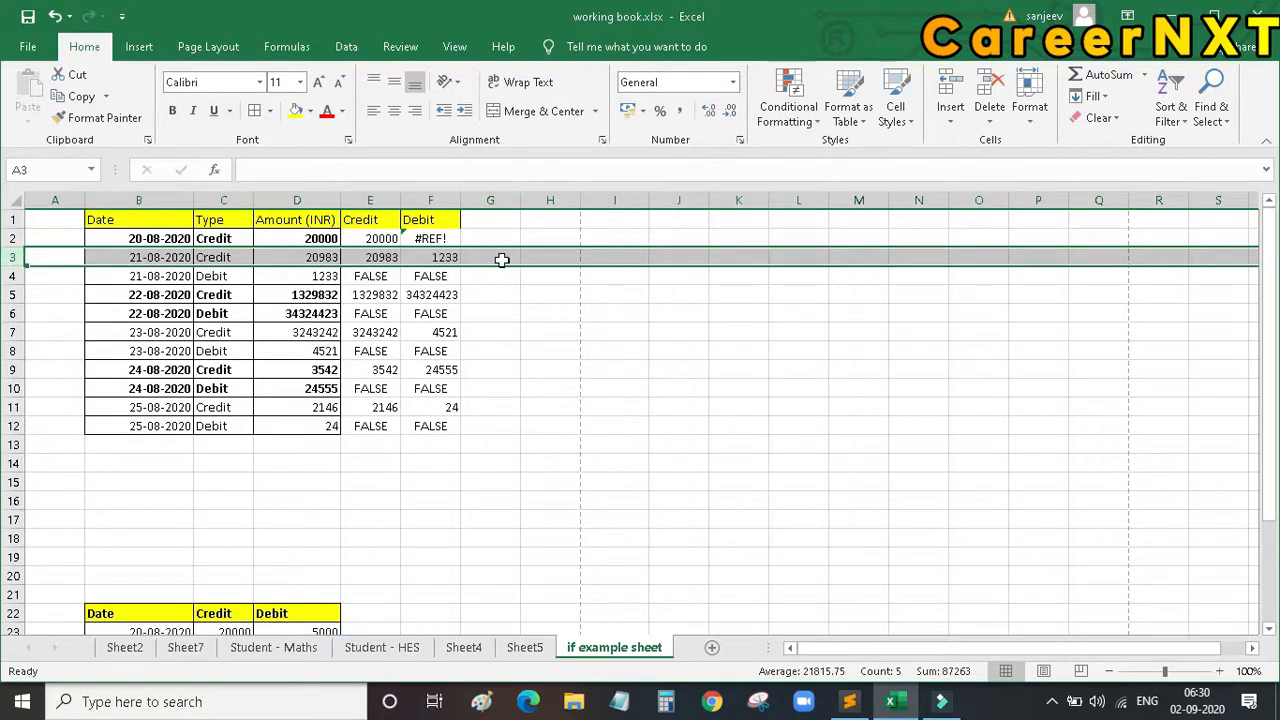
click(443, 238)
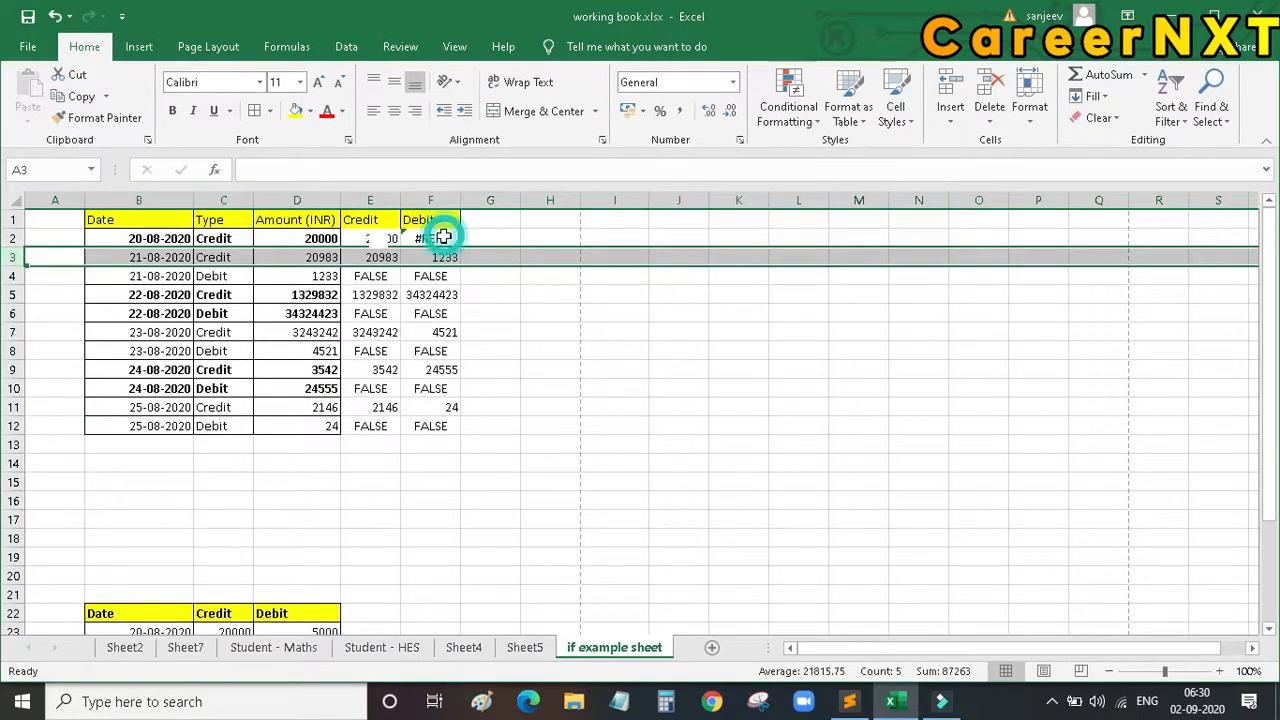
click(14, 276)
right_click(20, 274)
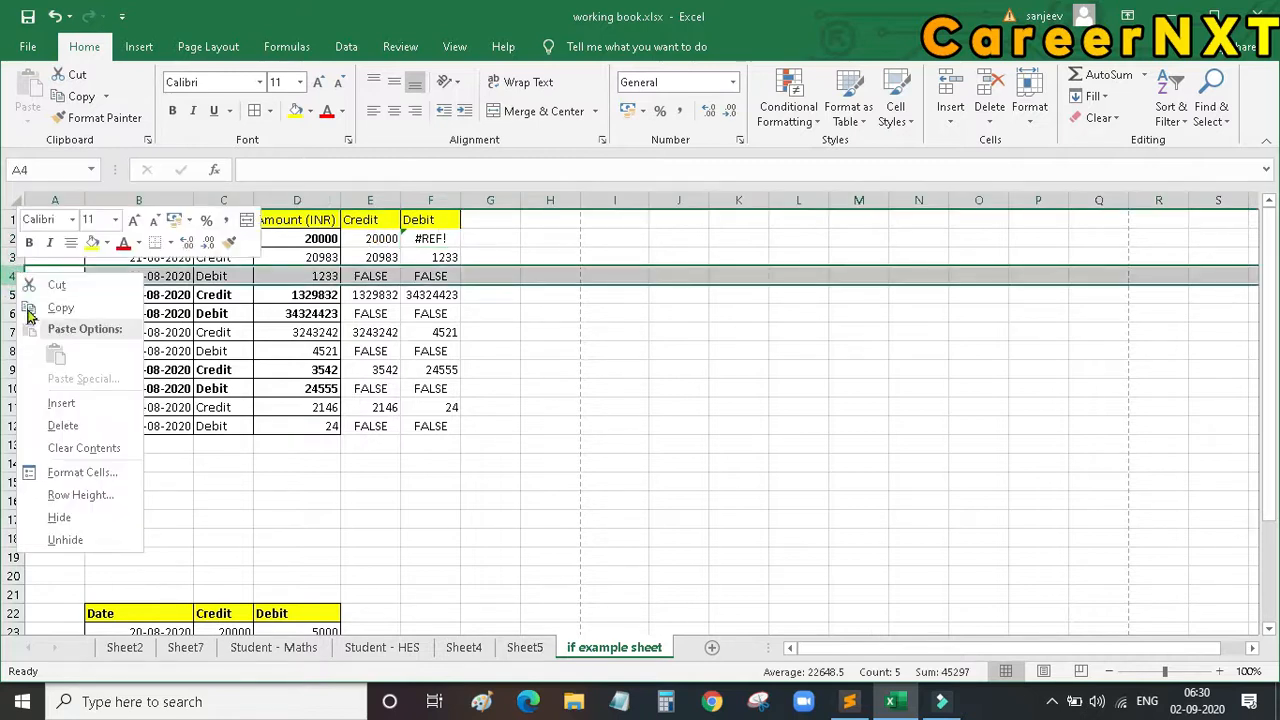
click(78, 422)
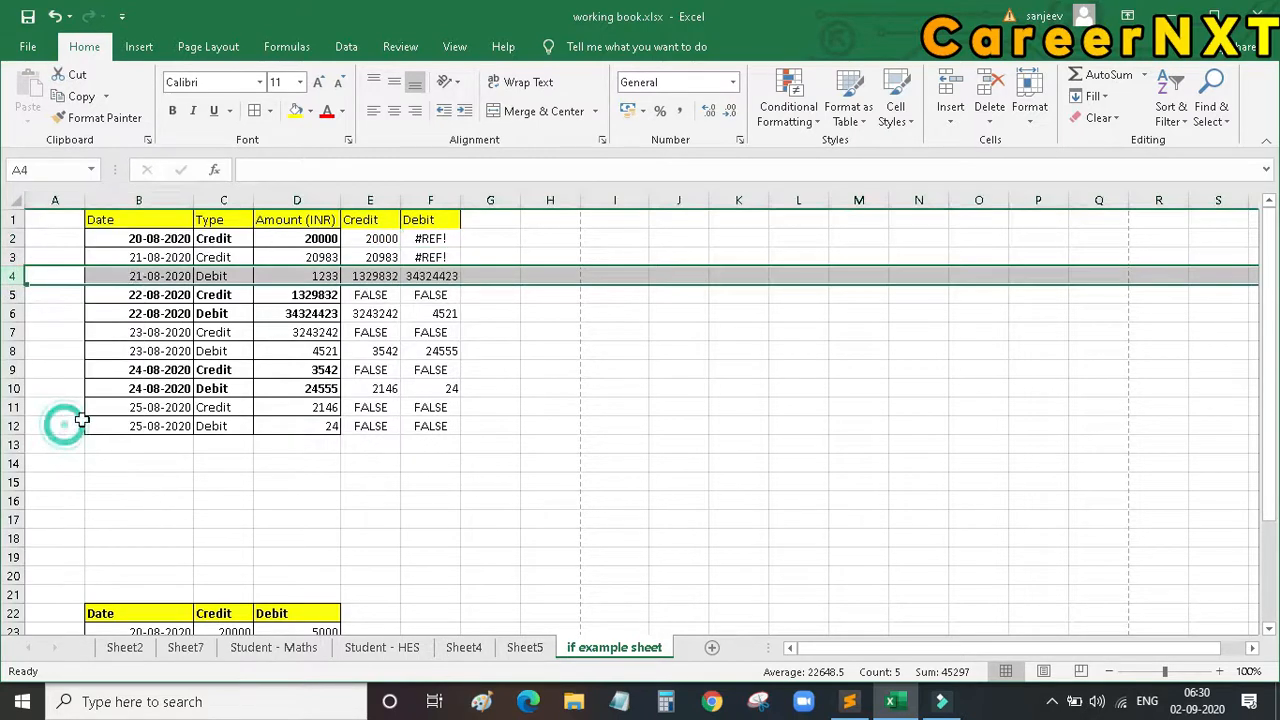
click(433, 257)
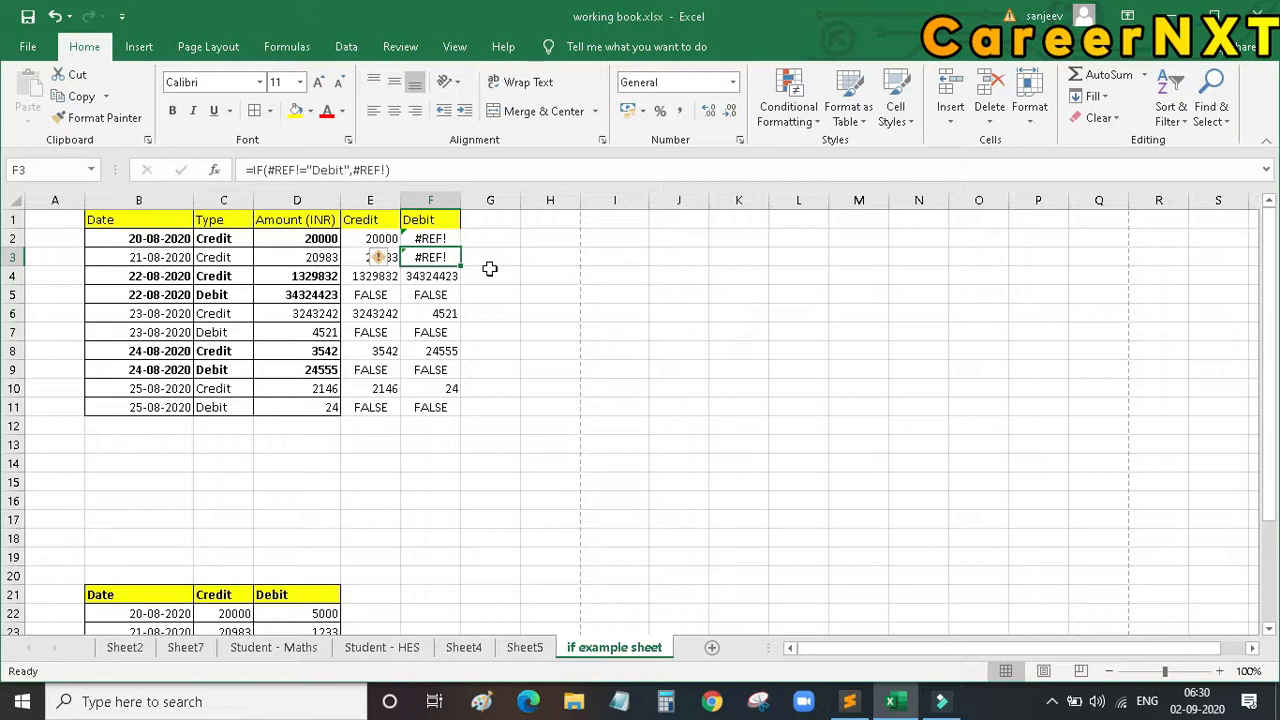
- Undo both row deletions
key(ctrl+z)
key(ctrl+z)
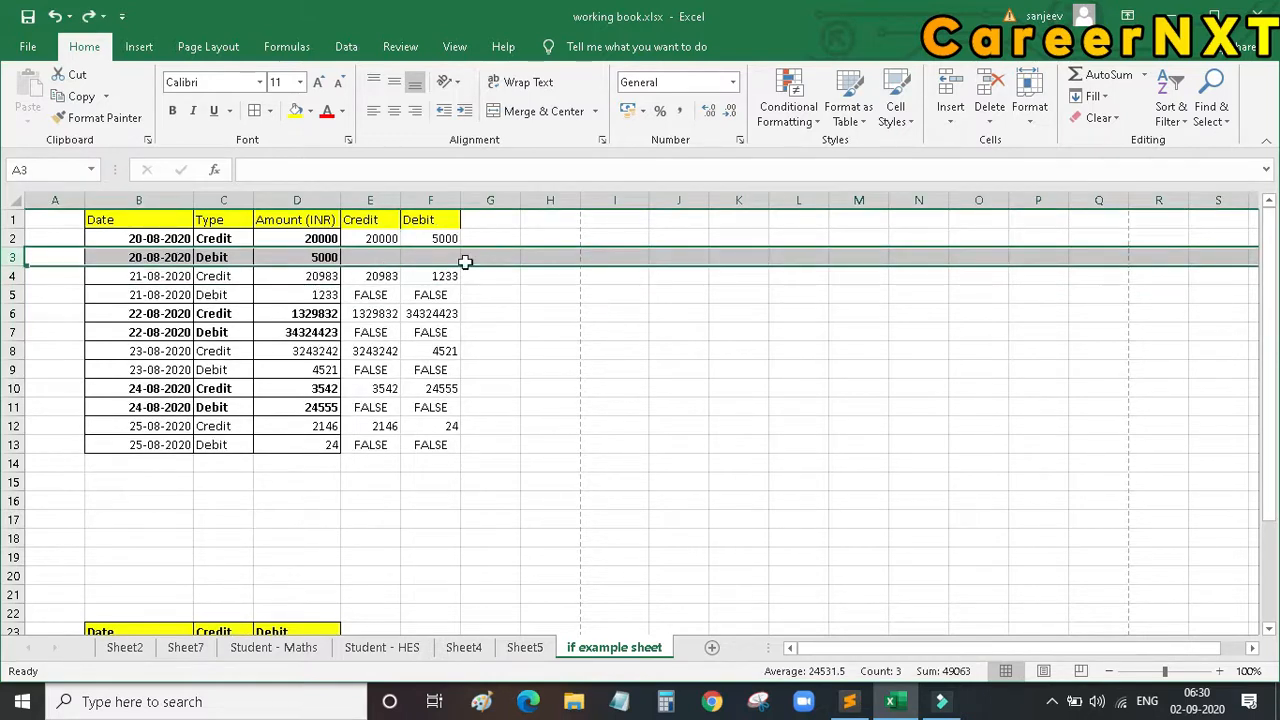
- Copy the Credit and Debit columns, E1:F13, and paste them over themselves as values only
drag(363, 226, 443, 446)
key(ctrl+c)
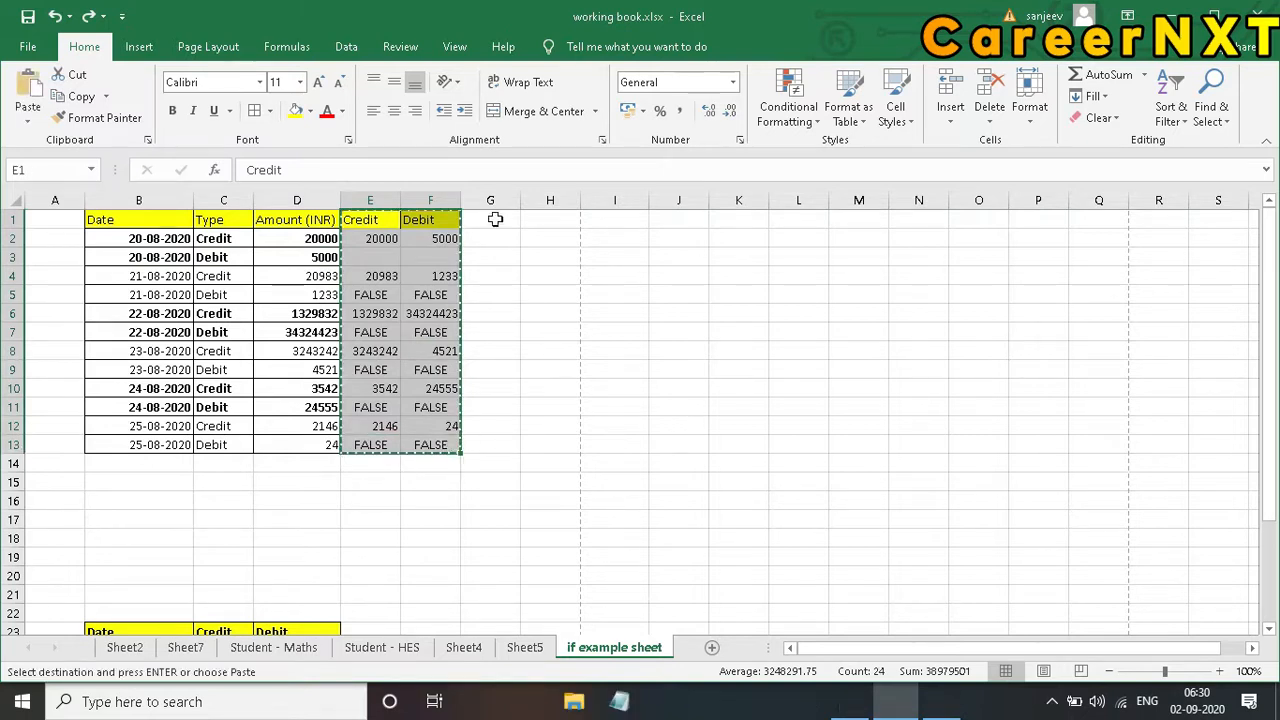
click(362, 219)
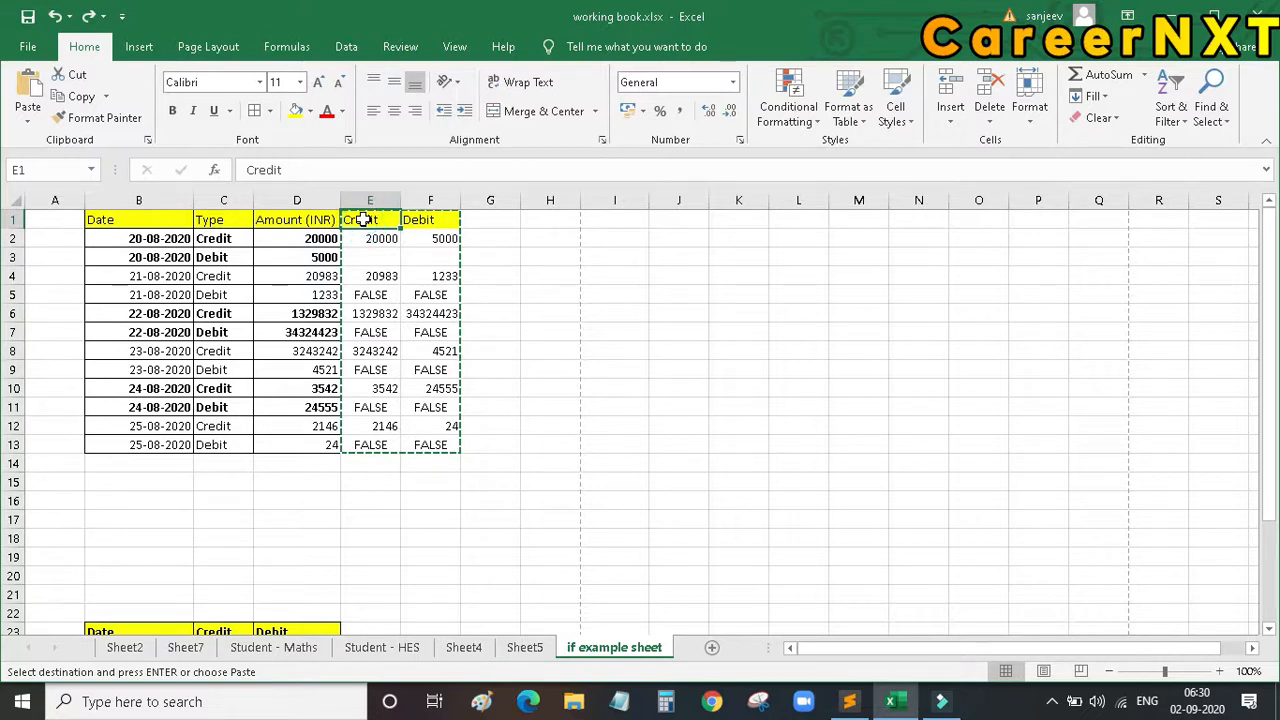
drag(443, 444, 365, 219)
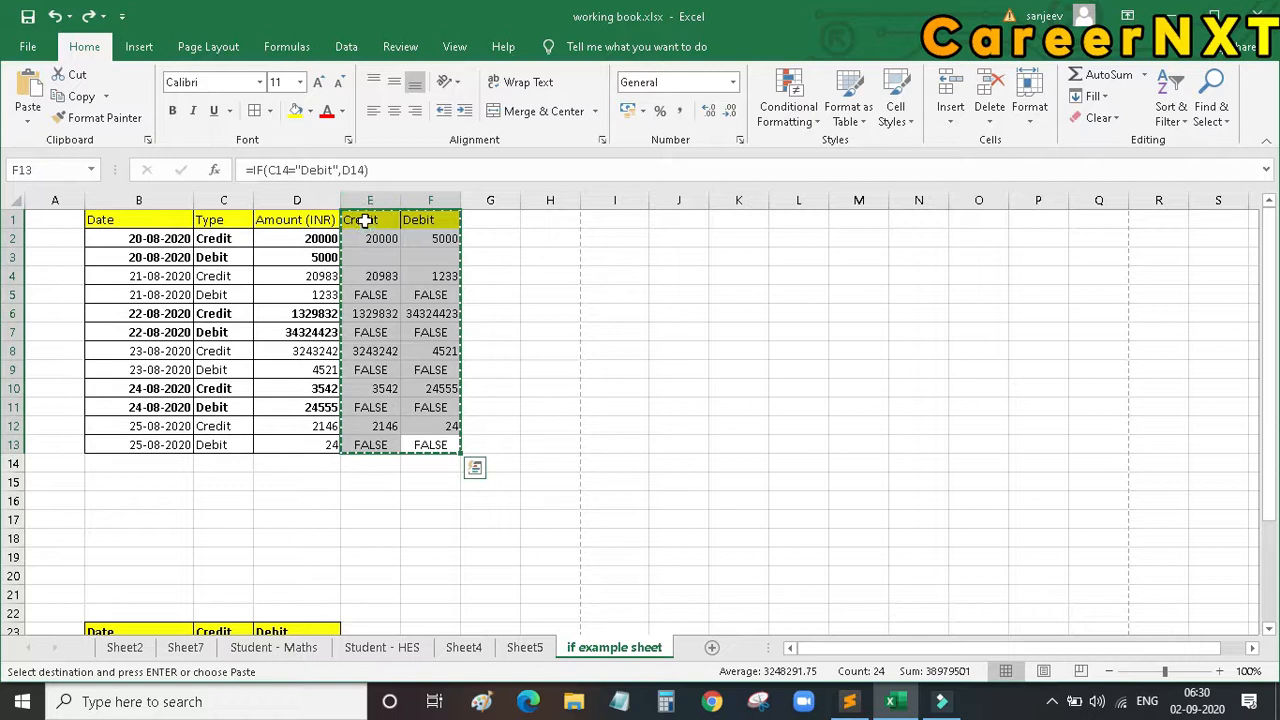
click(362, 219)
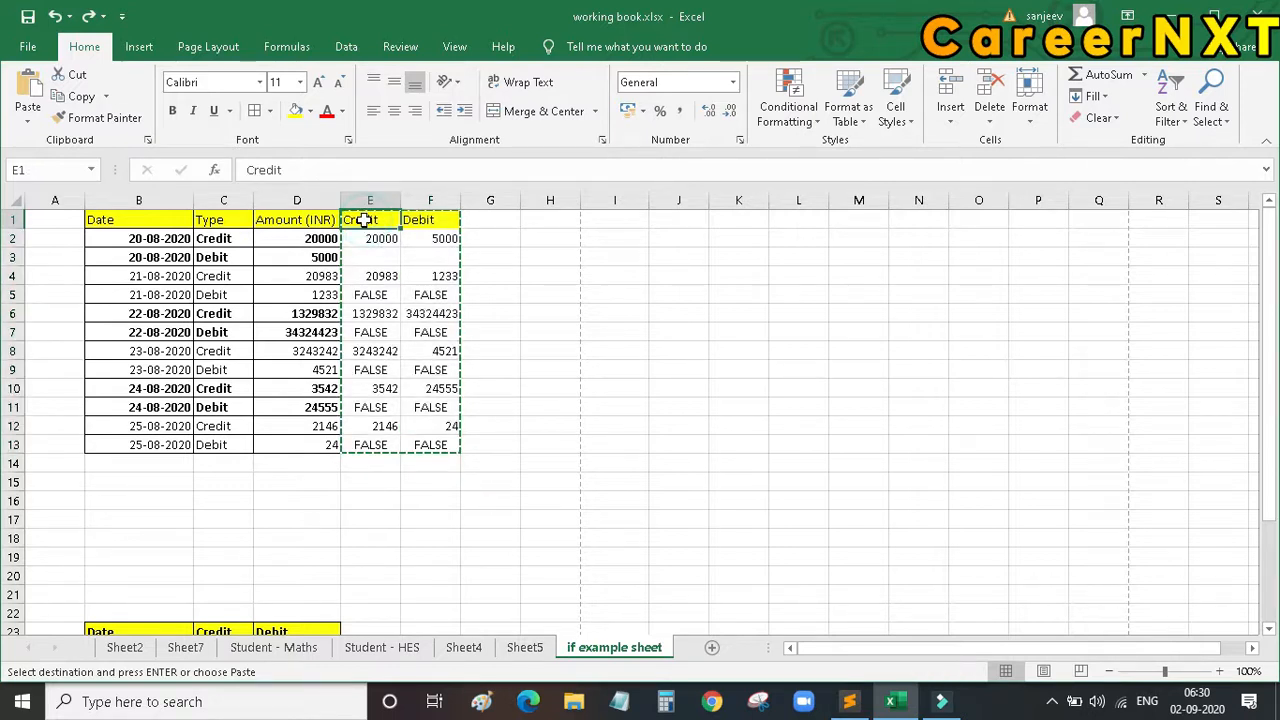
right_click(364, 220)
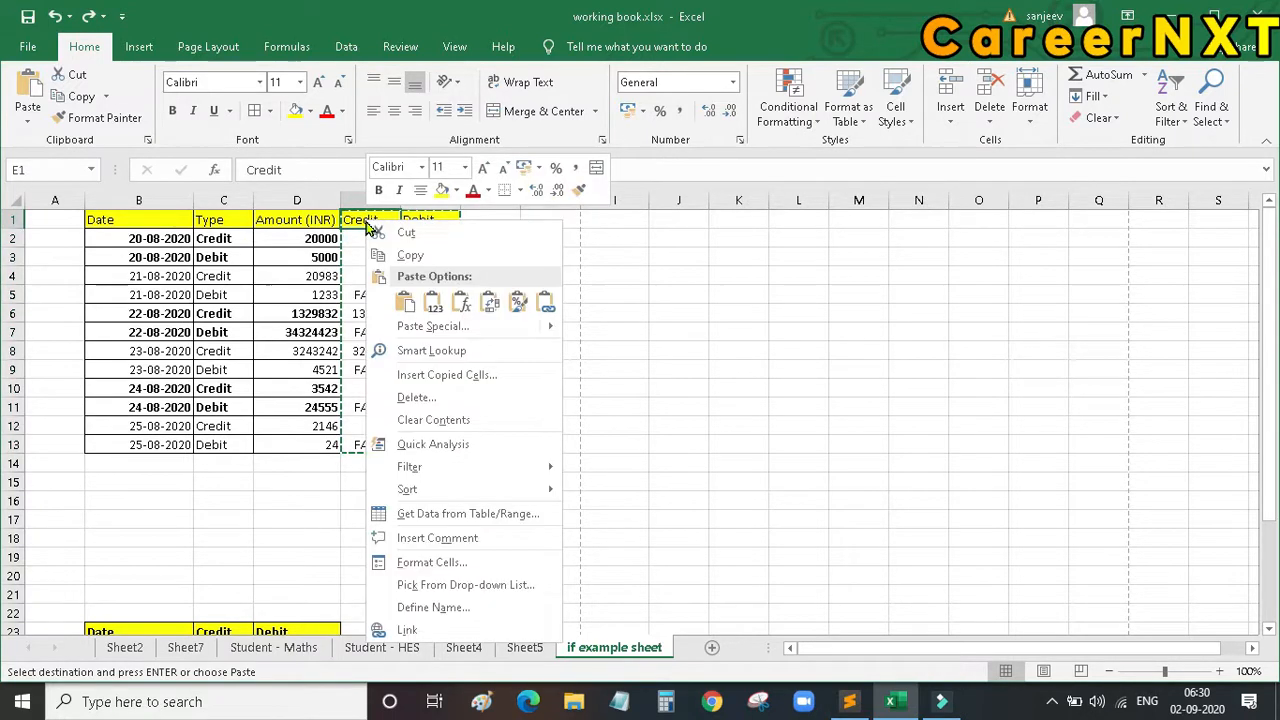
click(436, 313)
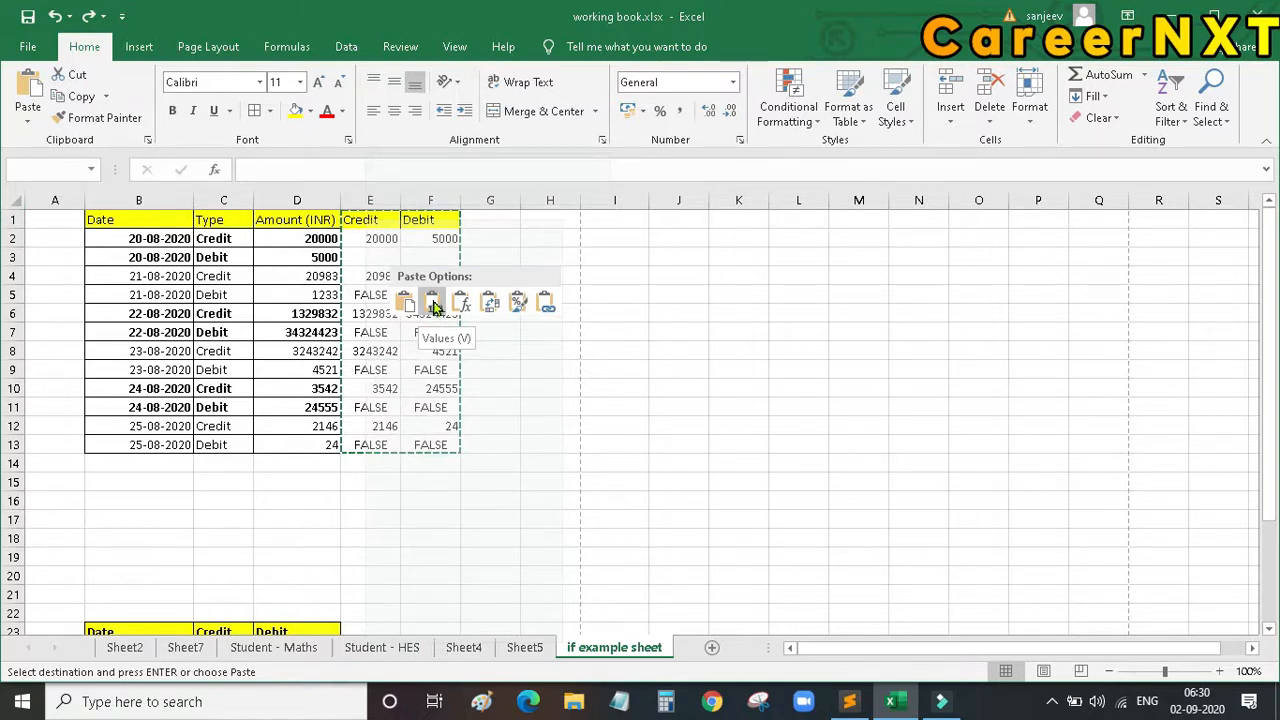
click(434, 306)
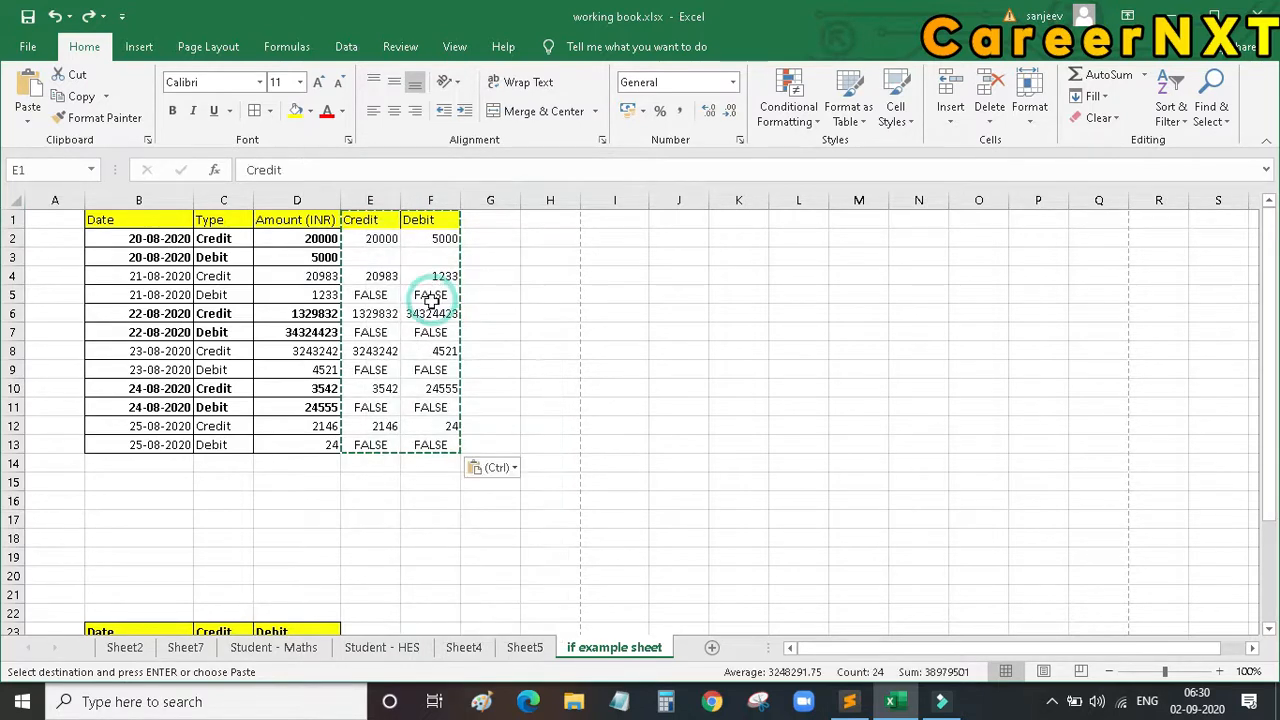
click(547, 320)
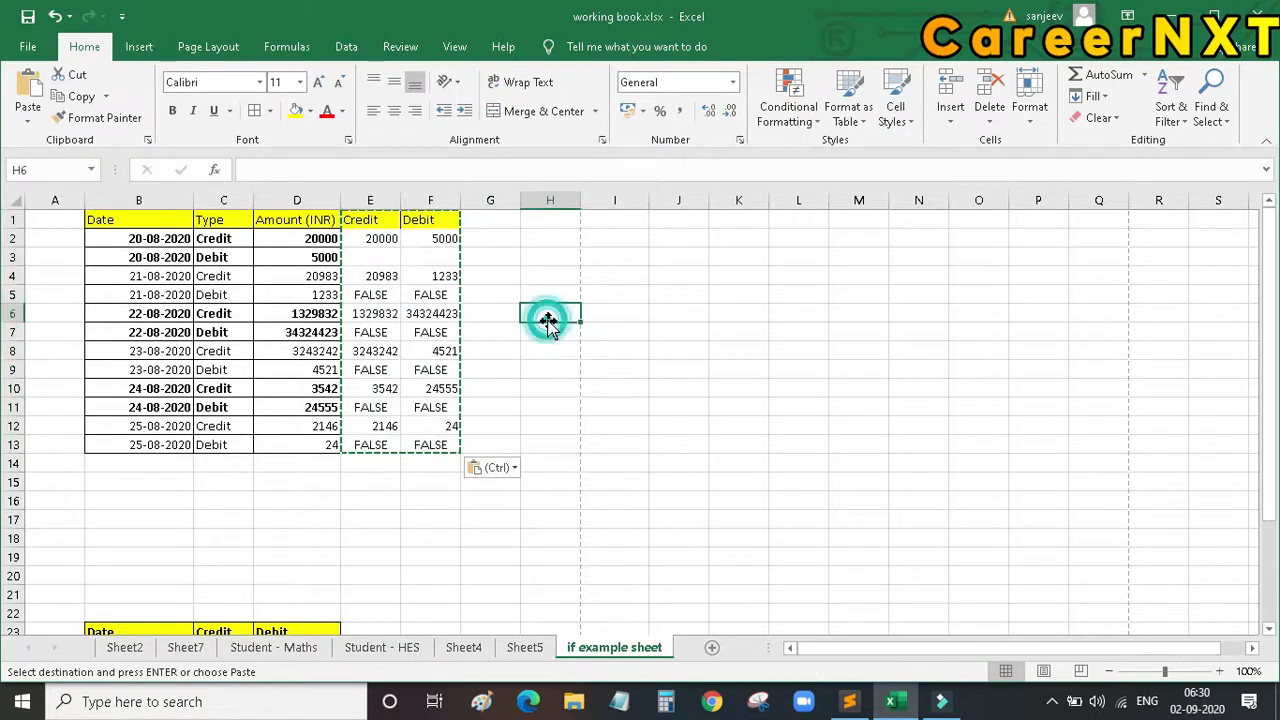
- Check that the Credit and Debit cells in rows 2 to 9 hold plain values, and clear the copy selection
click(385, 239)
click(442, 240)
click(442, 258)
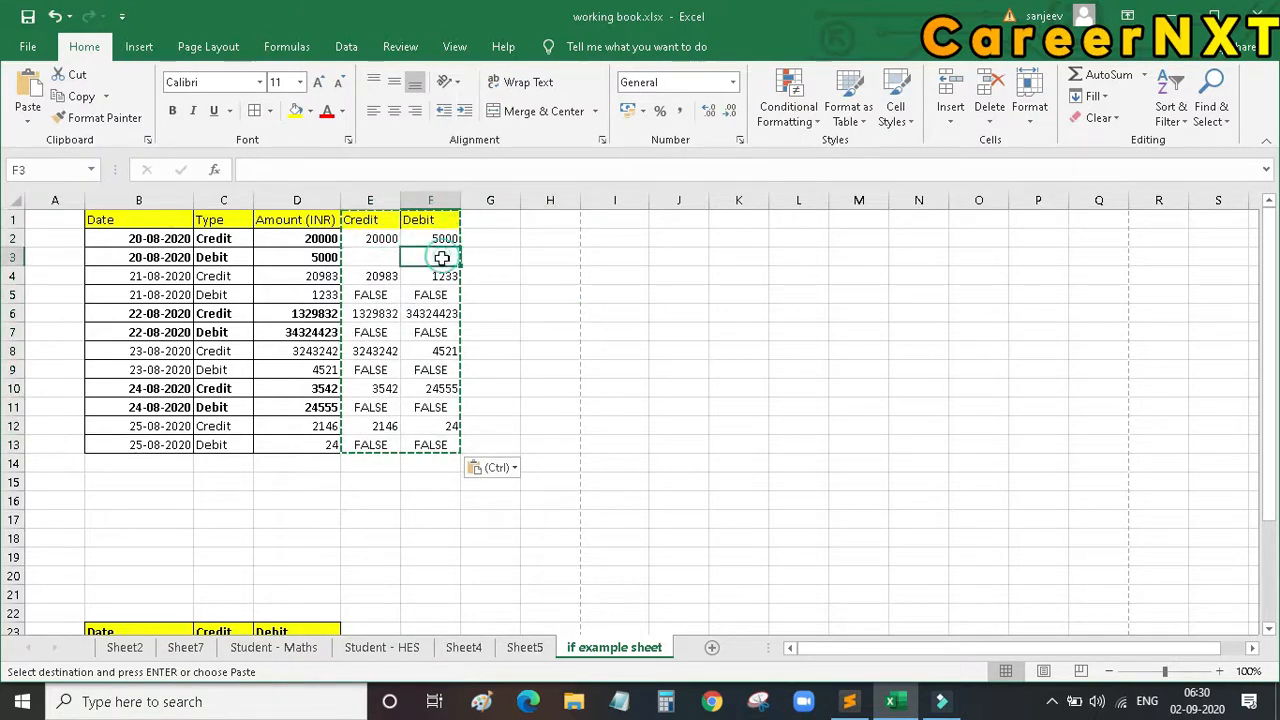
click(432, 295)
click(374, 295)
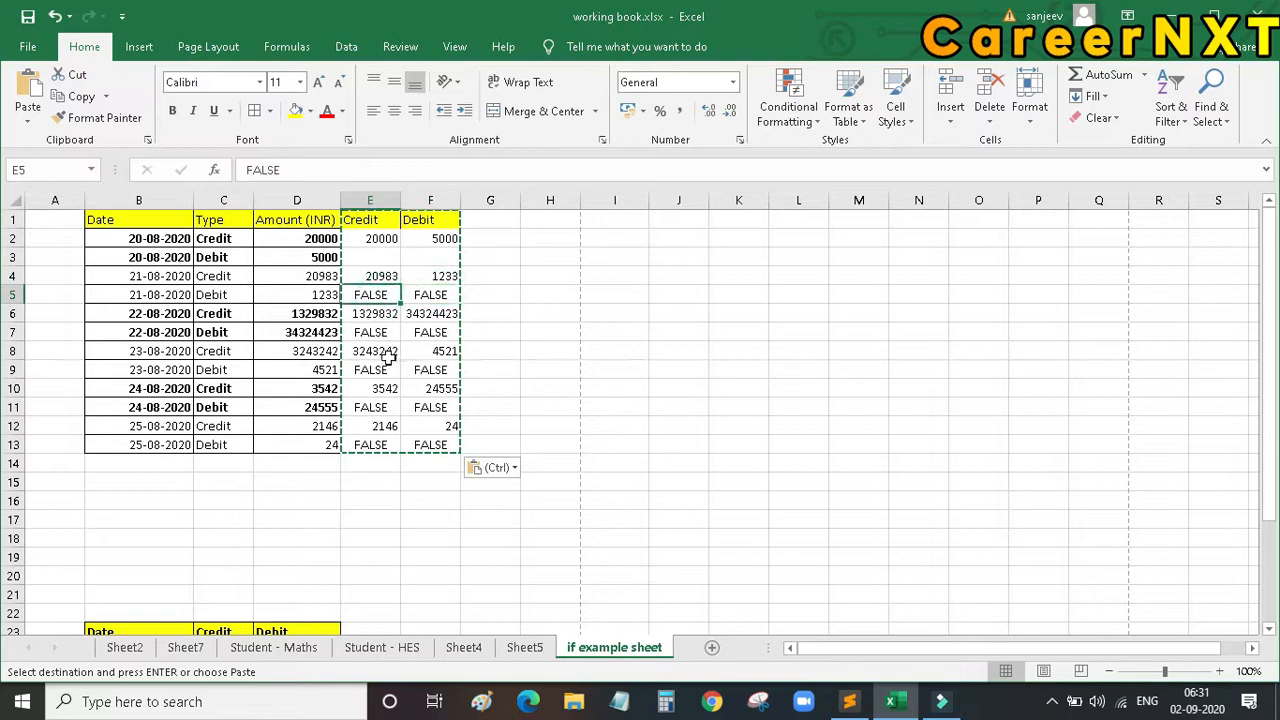
click(384, 334)
click(430, 333)
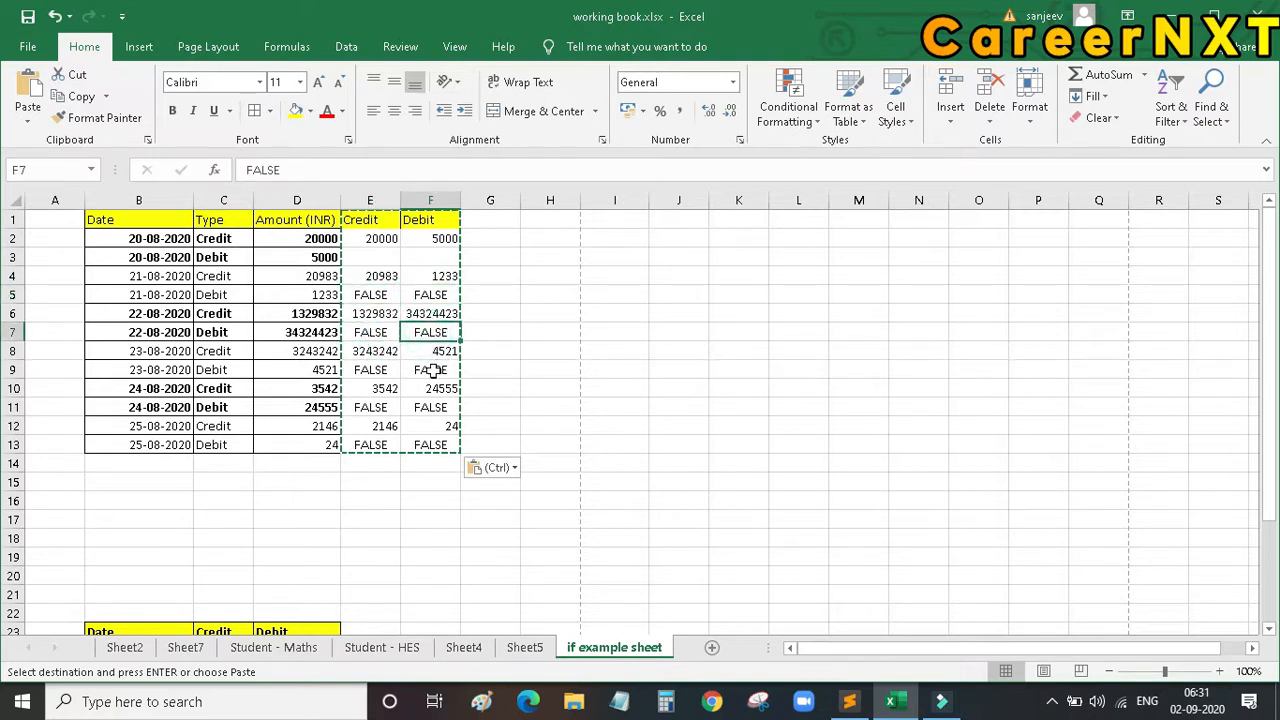
click(432, 370)
key(Escape)
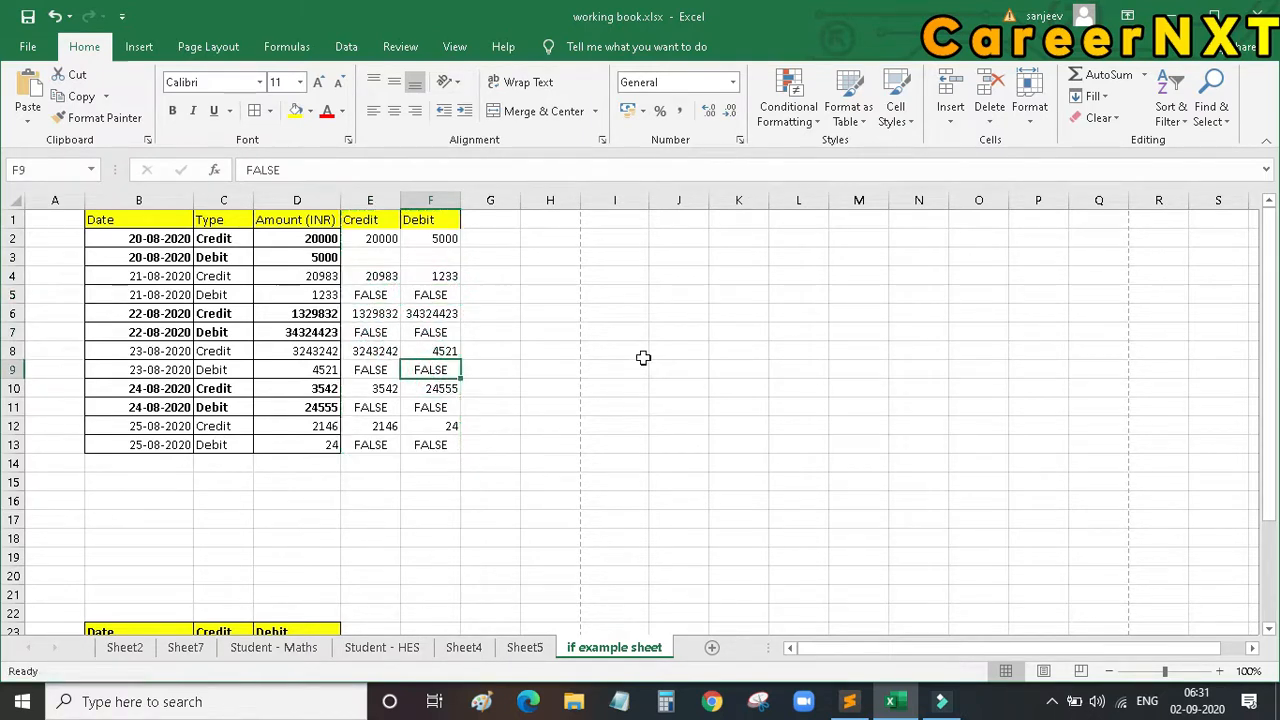
- Delete the sheet rows holding the 20-08-2020 and 21-08-2020 Debit entries
click(31, 258)
right_click(31, 258)
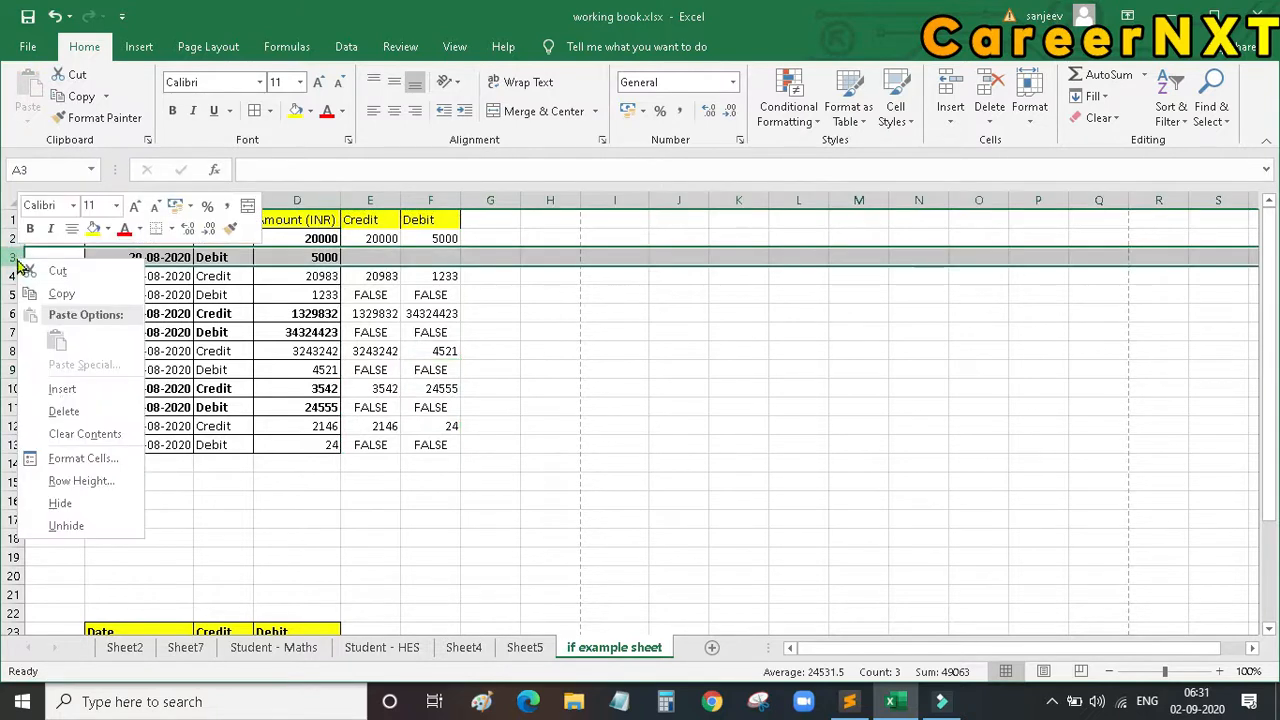
click(67, 402)
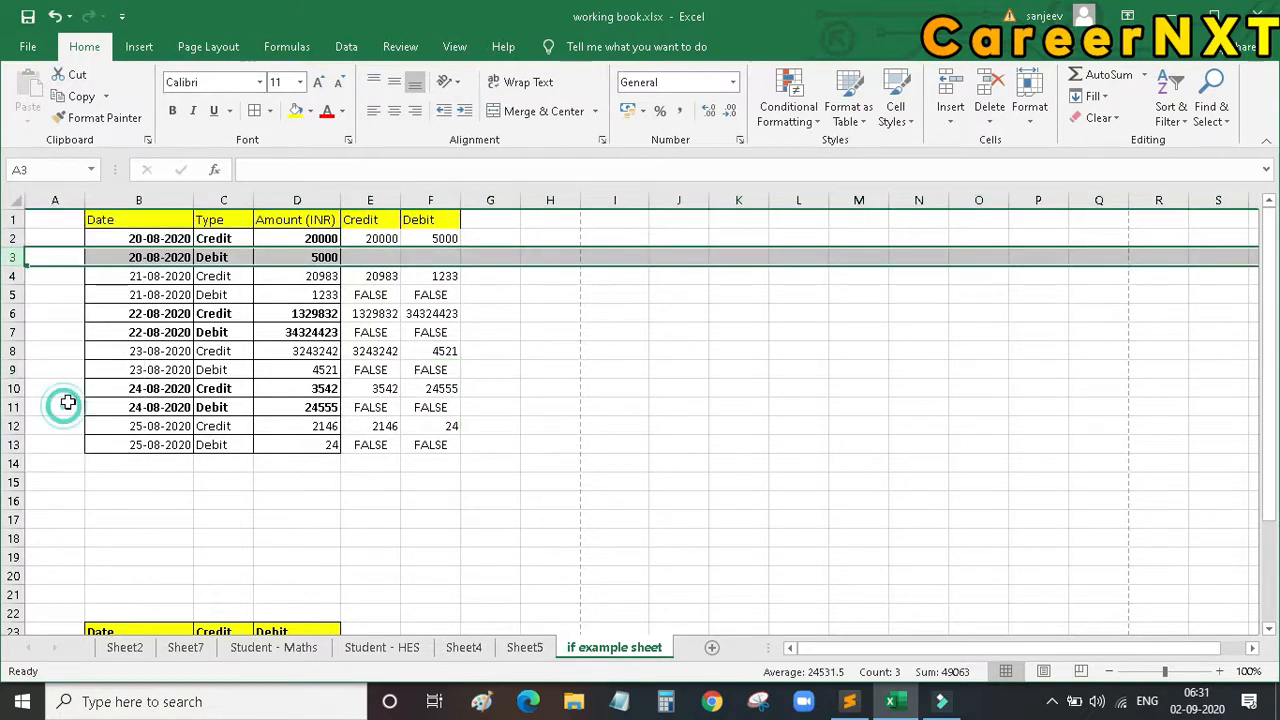
click(18, 277)
right_click(20, 277)
click(73, 424)
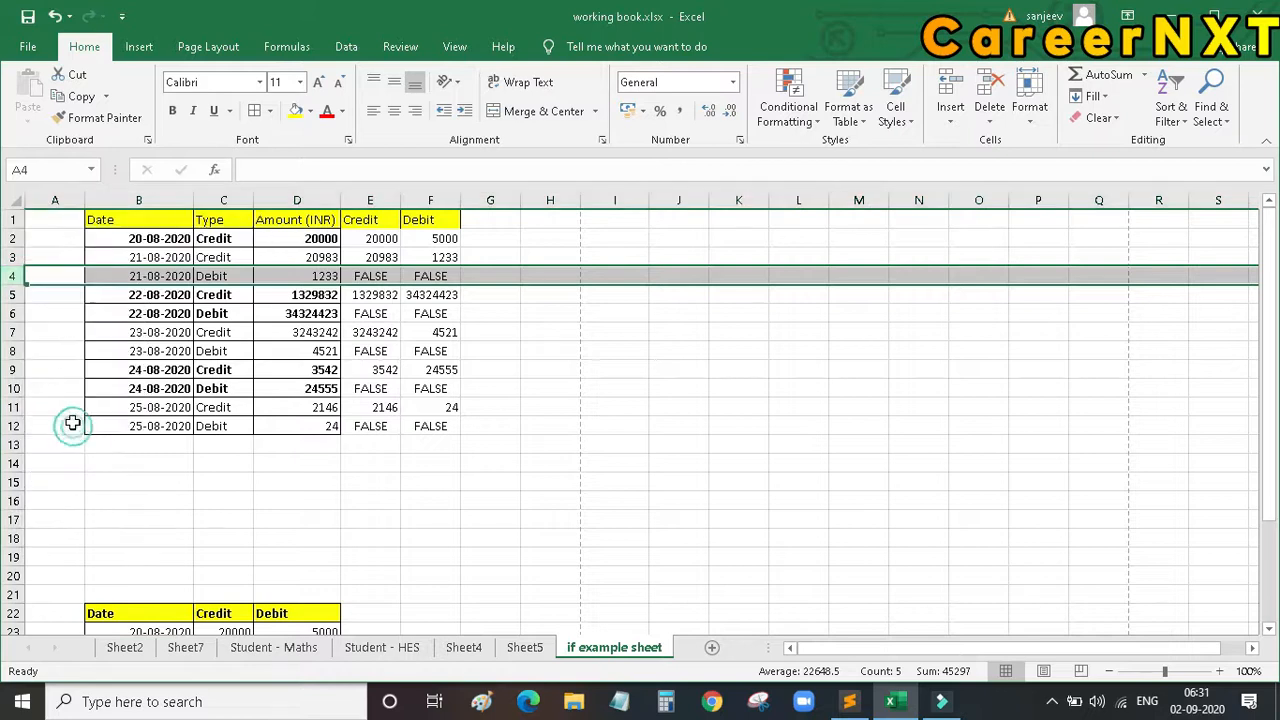
- Delete the sheet rows holding the 22-08-2020 and 23-08-2020 Debit entries
click(18, 295)
right_click(20, 295)
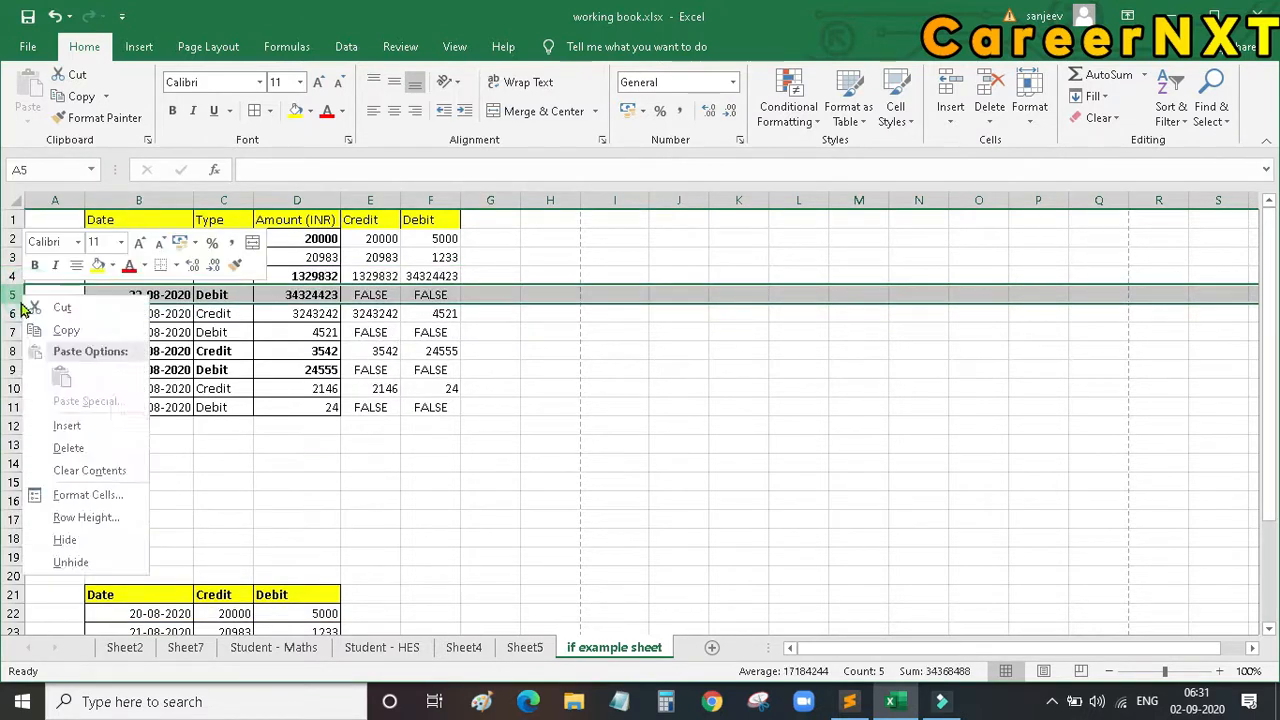
click(71, 440)
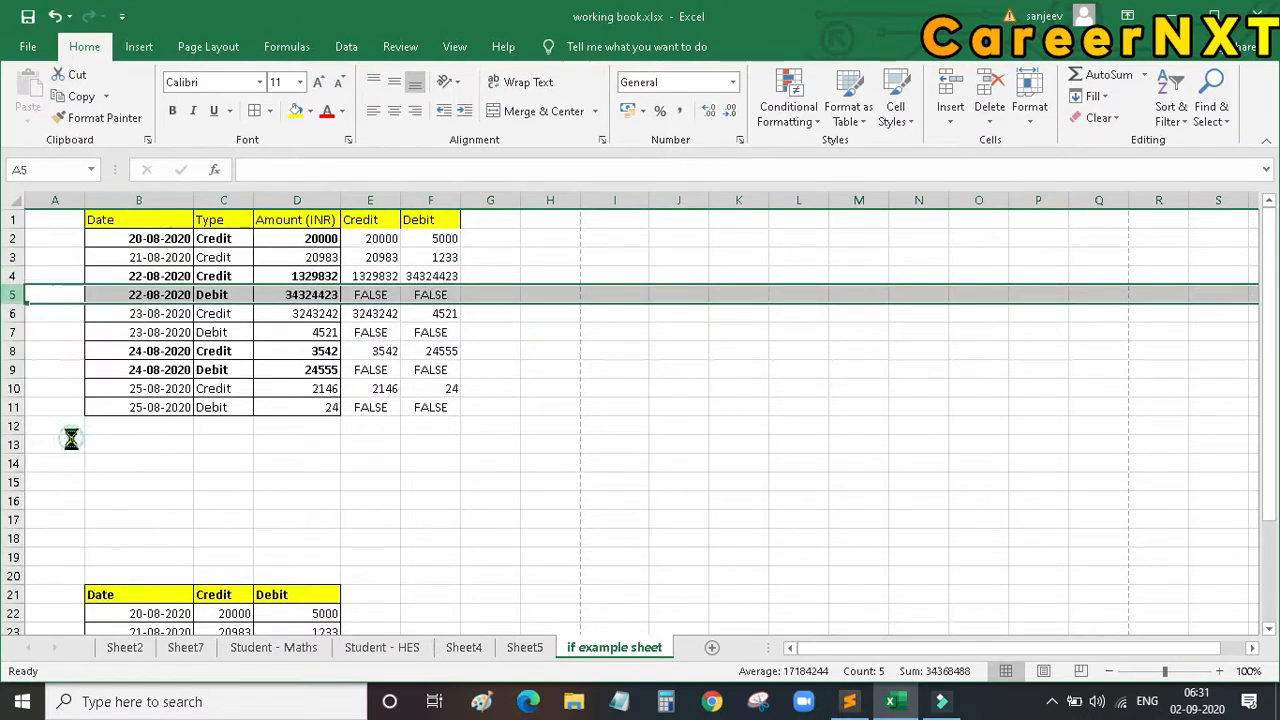
click(16, 313)
right_click(16, 313)
click(76, 459)
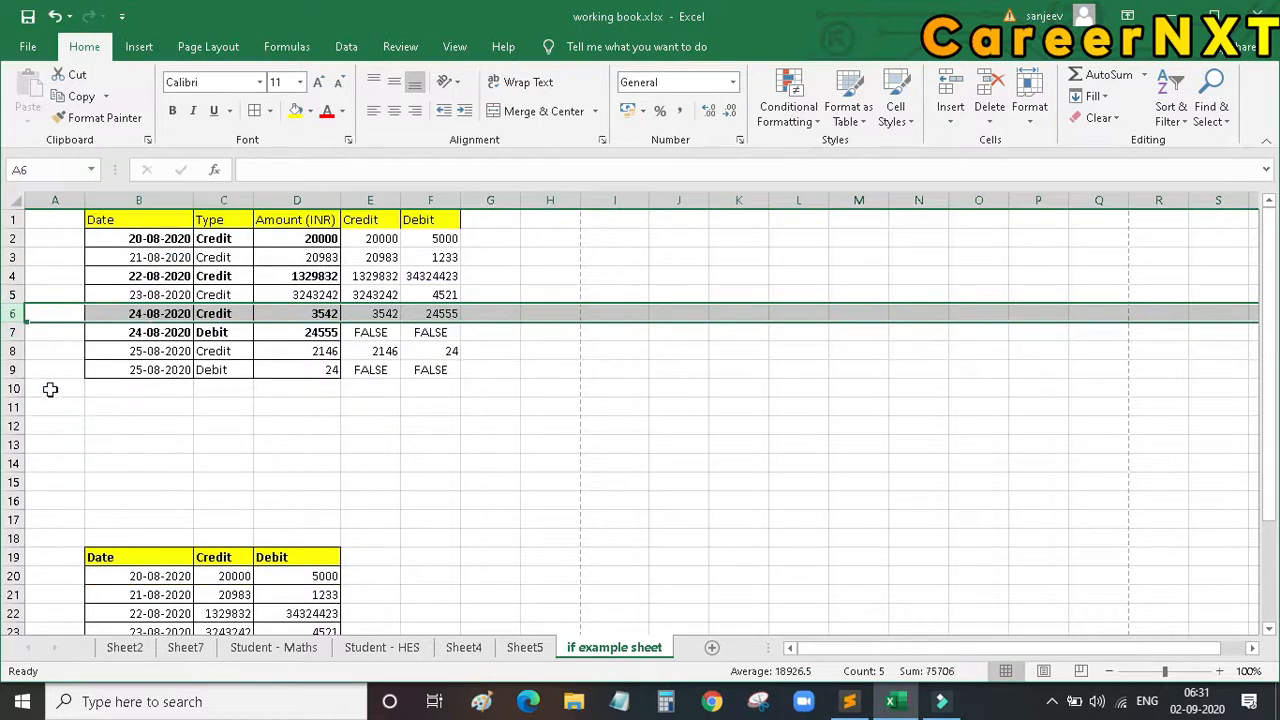
- Delete the sheet rows holding the 24-08-2020 and 25-08-2020 Debit entries
click(18, 332)
right_click(18, 332)
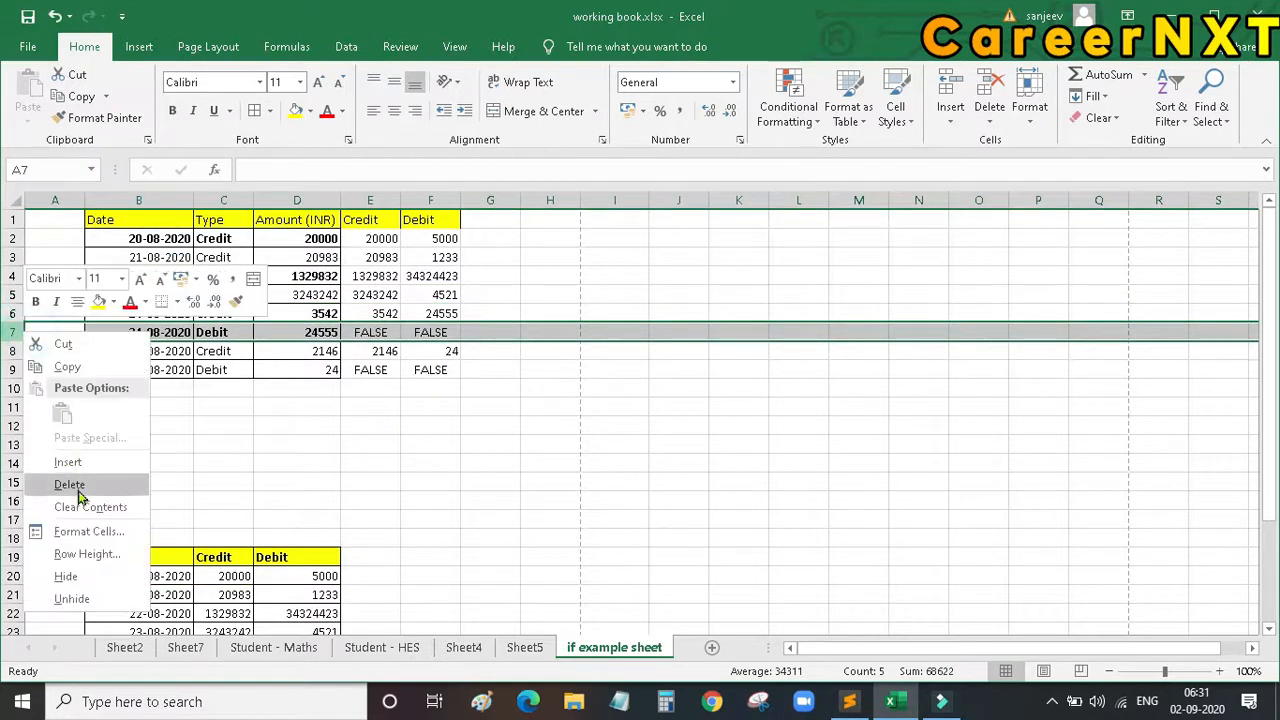
click(80, 480)
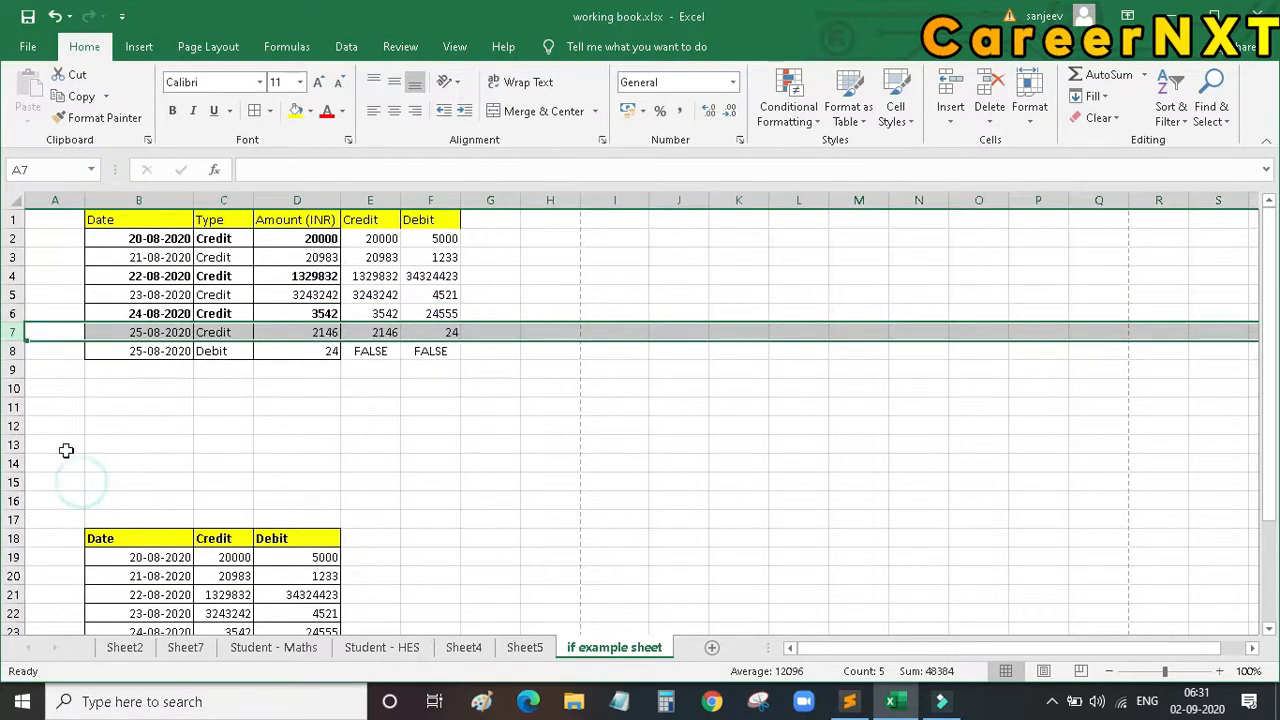
click(20, 351)
right_click(20, 351)
click(86, 506)
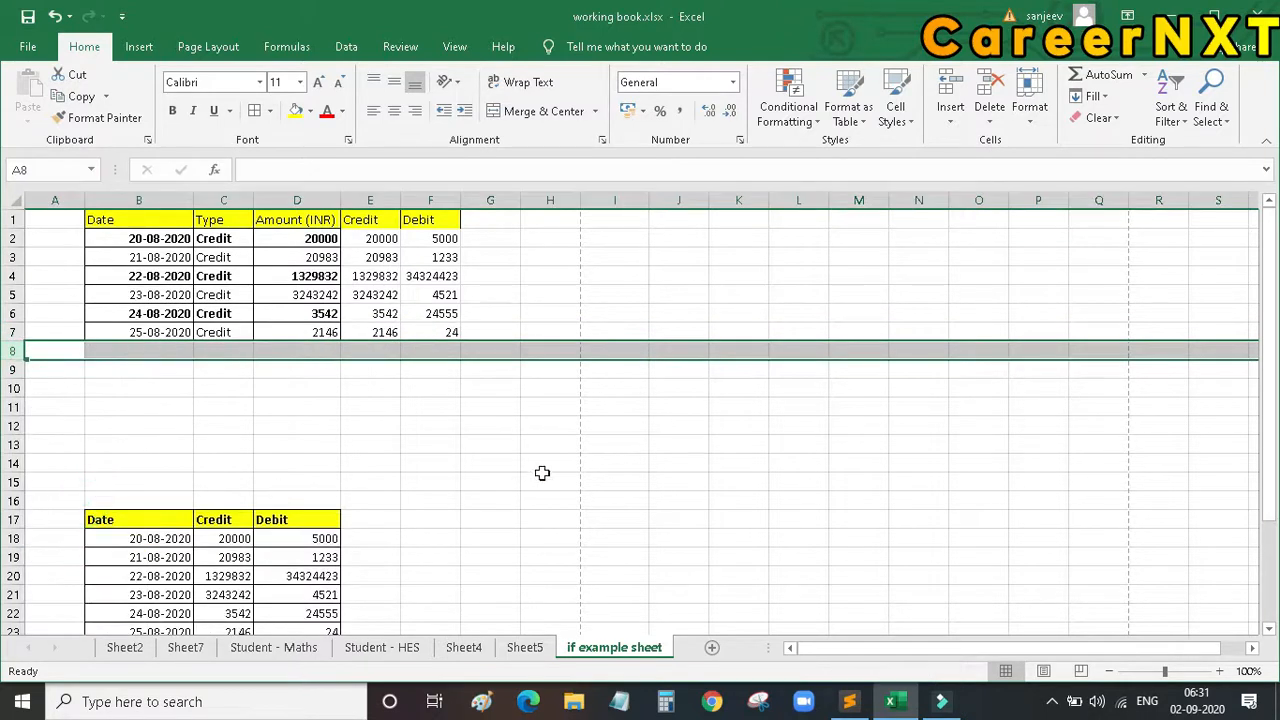
drag(543, 478, 543, 465)
- Apply borders to all cells of the transaction table B1:F7 and make its header row B1:F1 bold
drag(434, 328, 100, 209)
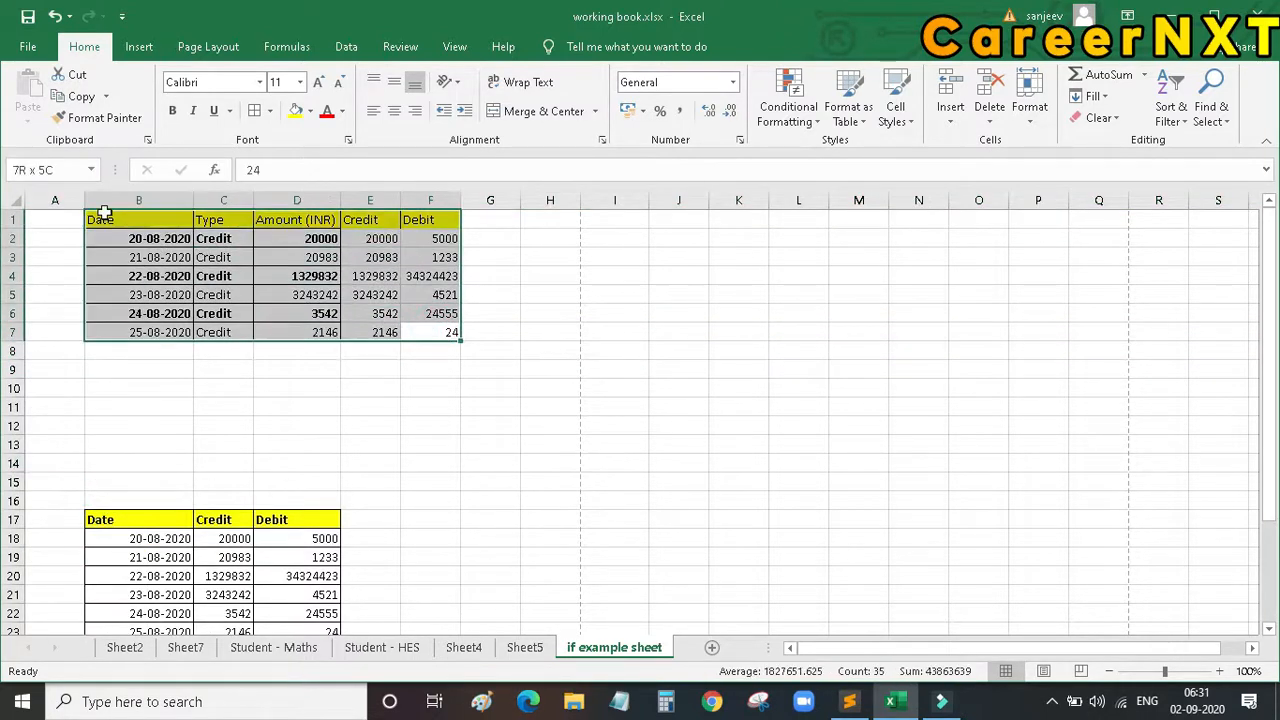
click(253, 112)
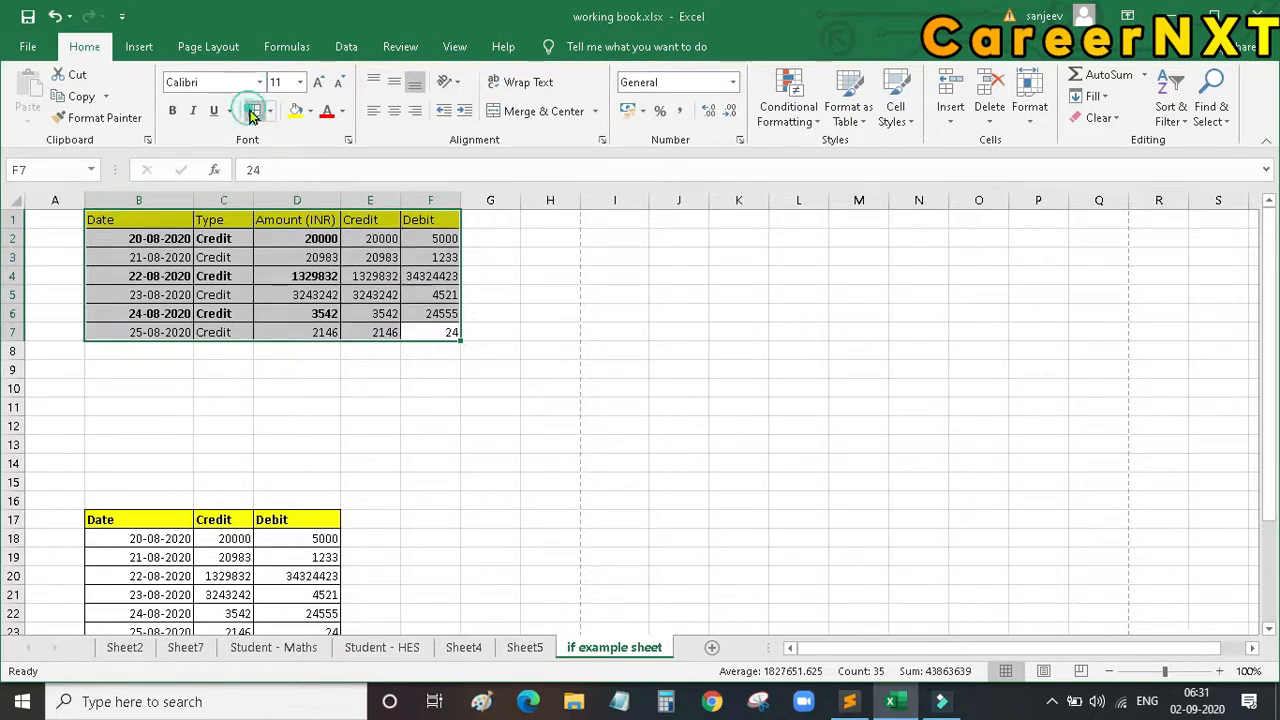
click(614, 388)
drag(438, 218, 103, 207)
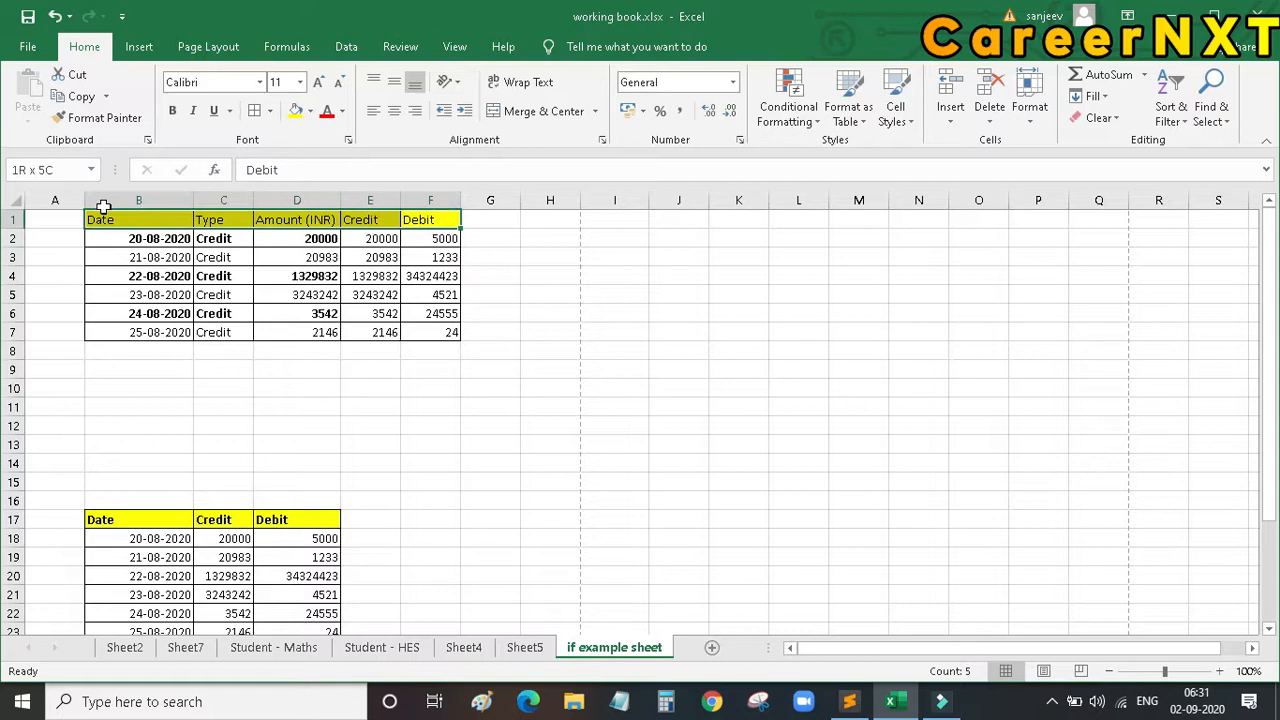
click(172, 110)
click(428, 405)
- Copy the lower Date, Credit and Debit table, B17:D23, to H1 and autofit column H to its dates
scroll(424, 403, down, 2)
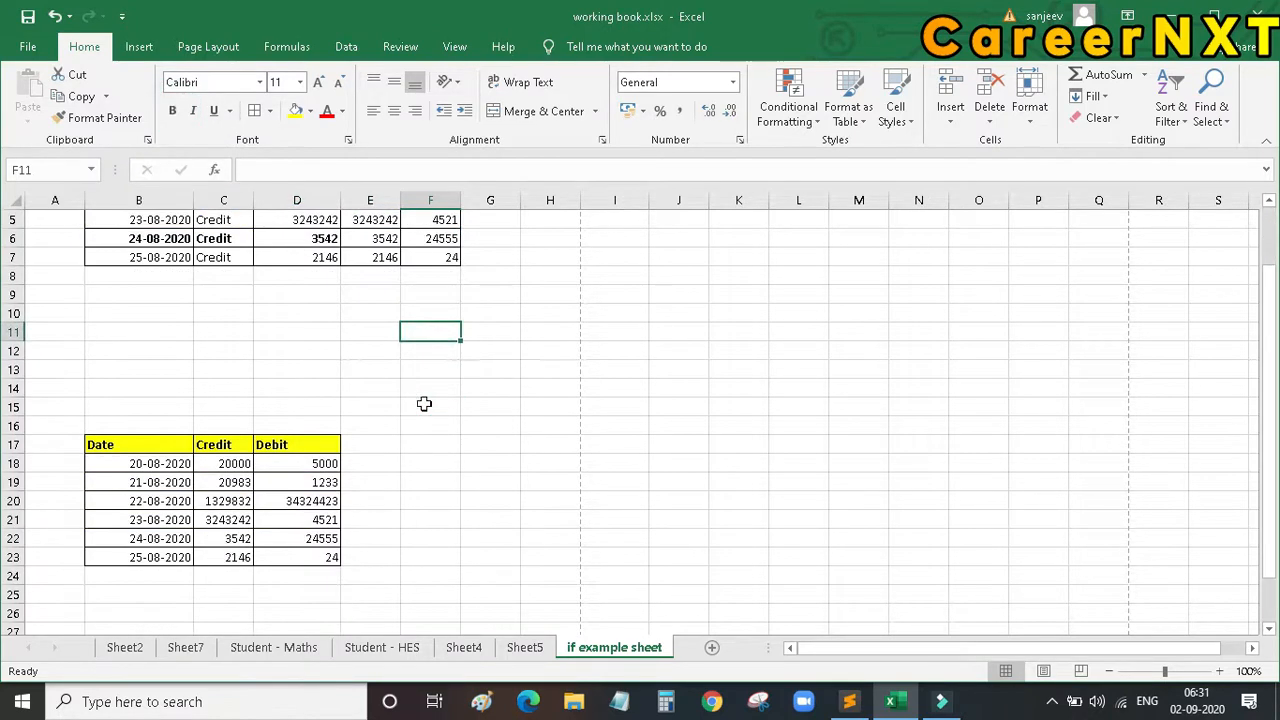
drag(85, 450, 309, 562)
key(ctrl+c)
scroll(373, 500, up, 2)
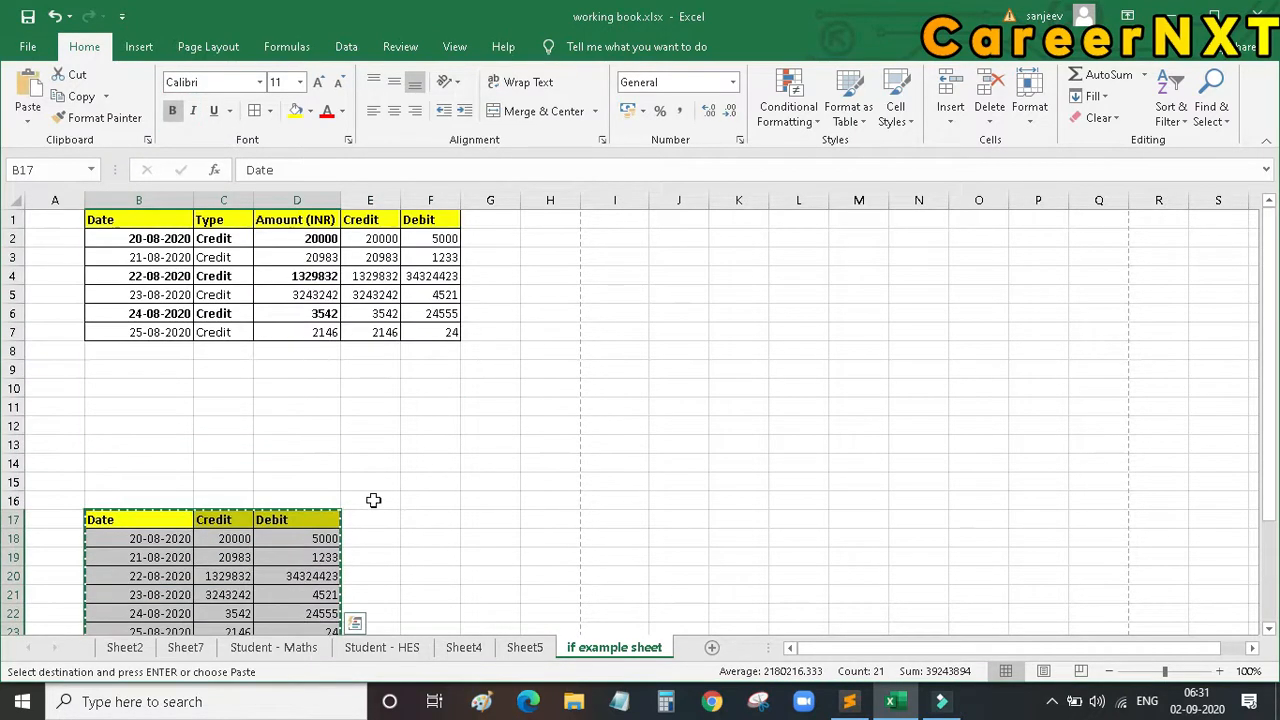
click(550, 219)
key(ctrl+v)
click(815, 404)
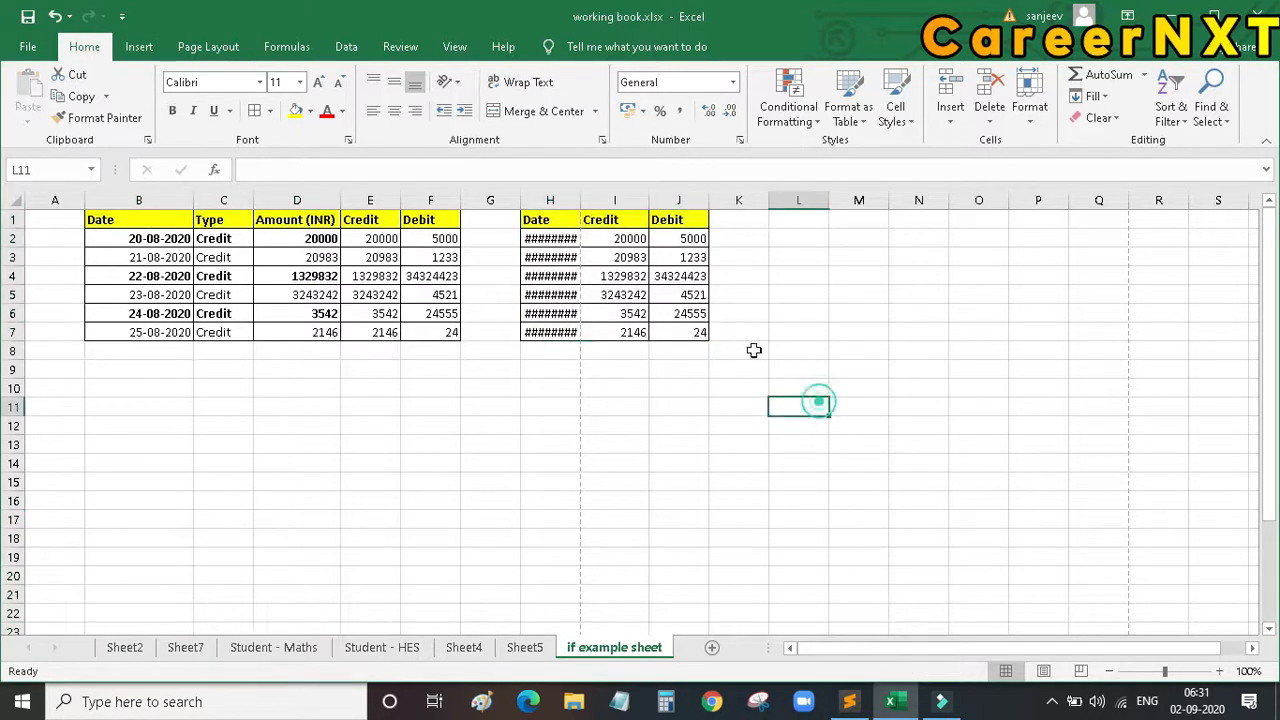
double_click(581, 201)
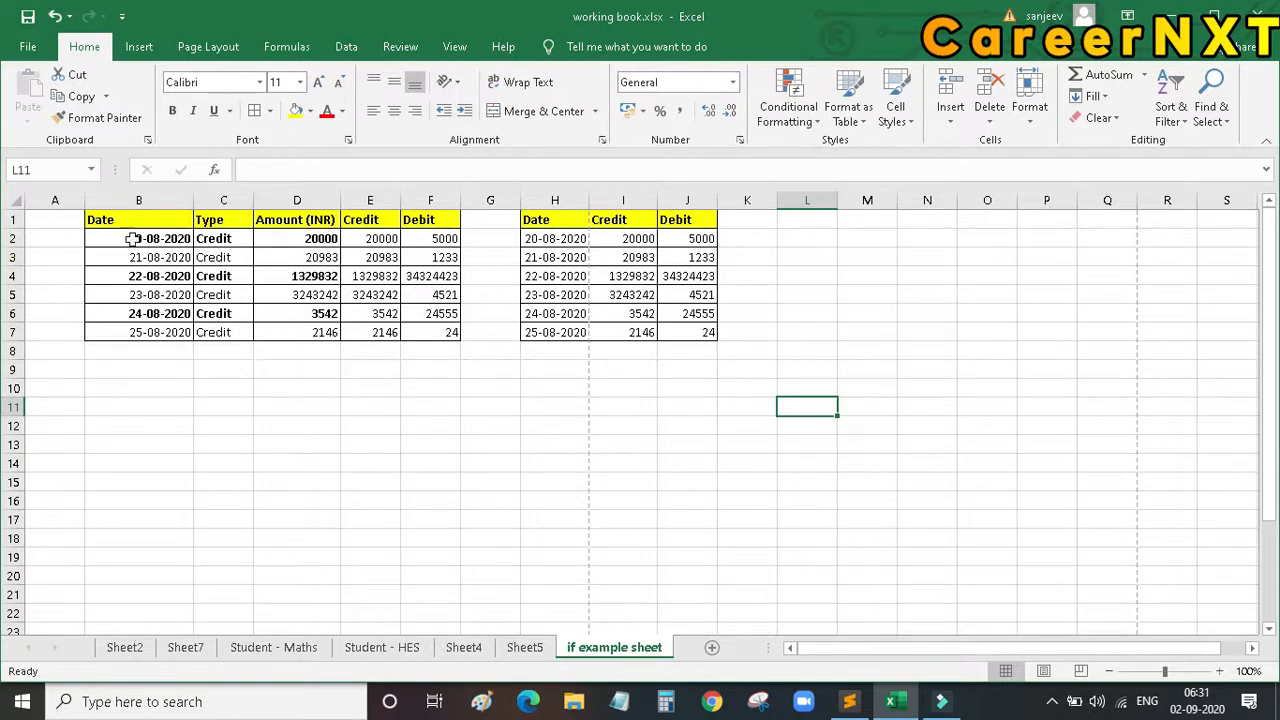
- Delete the Type and Amount (INR) columns from the transaction table
click(233, 196)
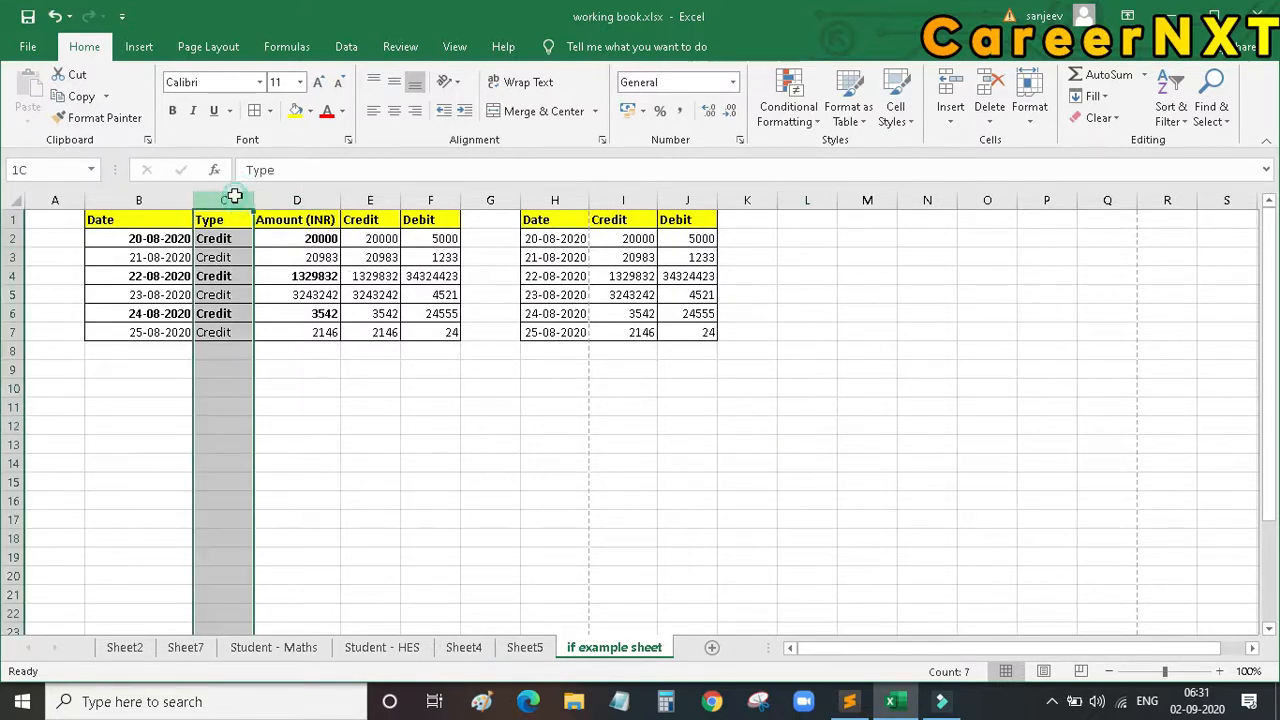
right_click(233, 196)
click(290, 357)
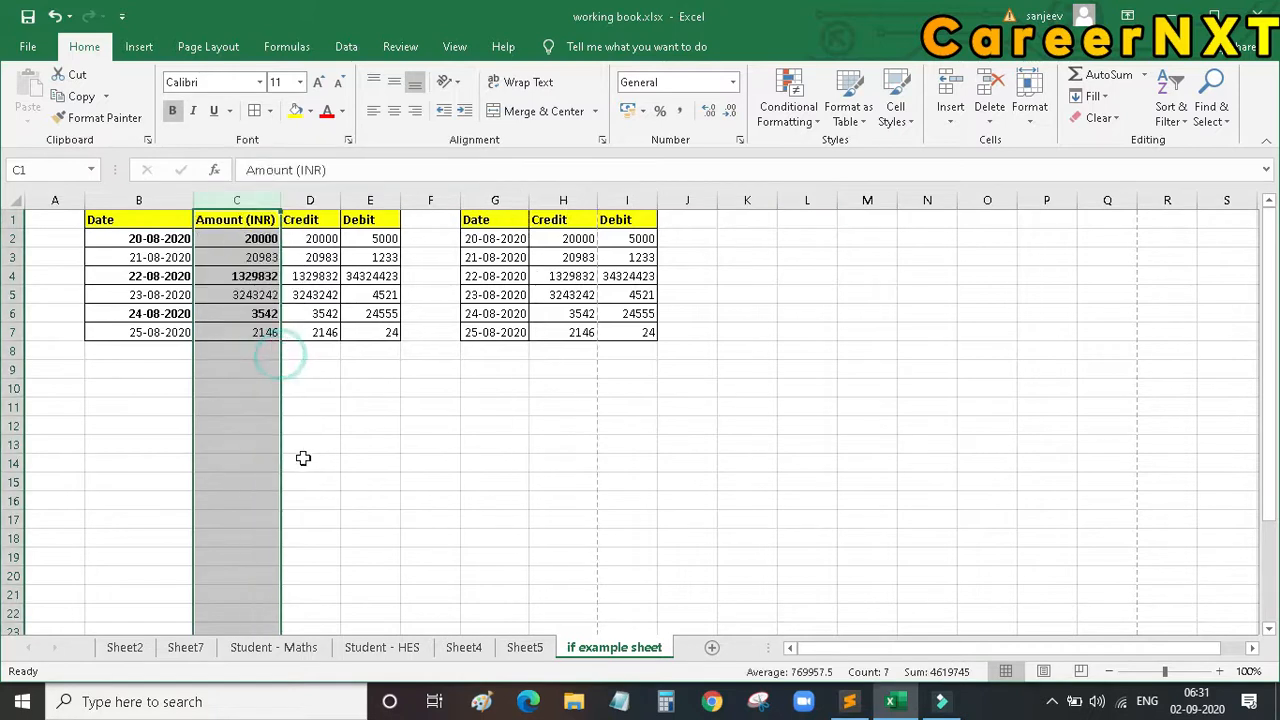
right_click(242, 200)
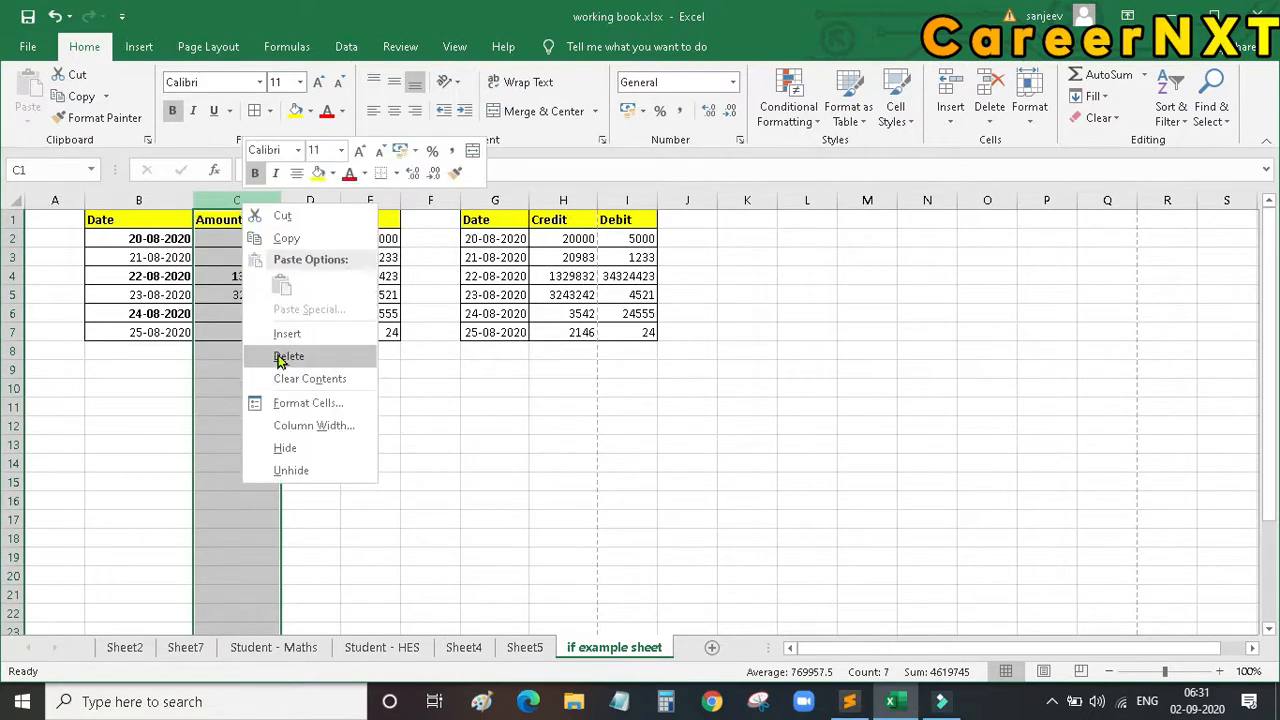
click(280, 355)
click(345, 443)
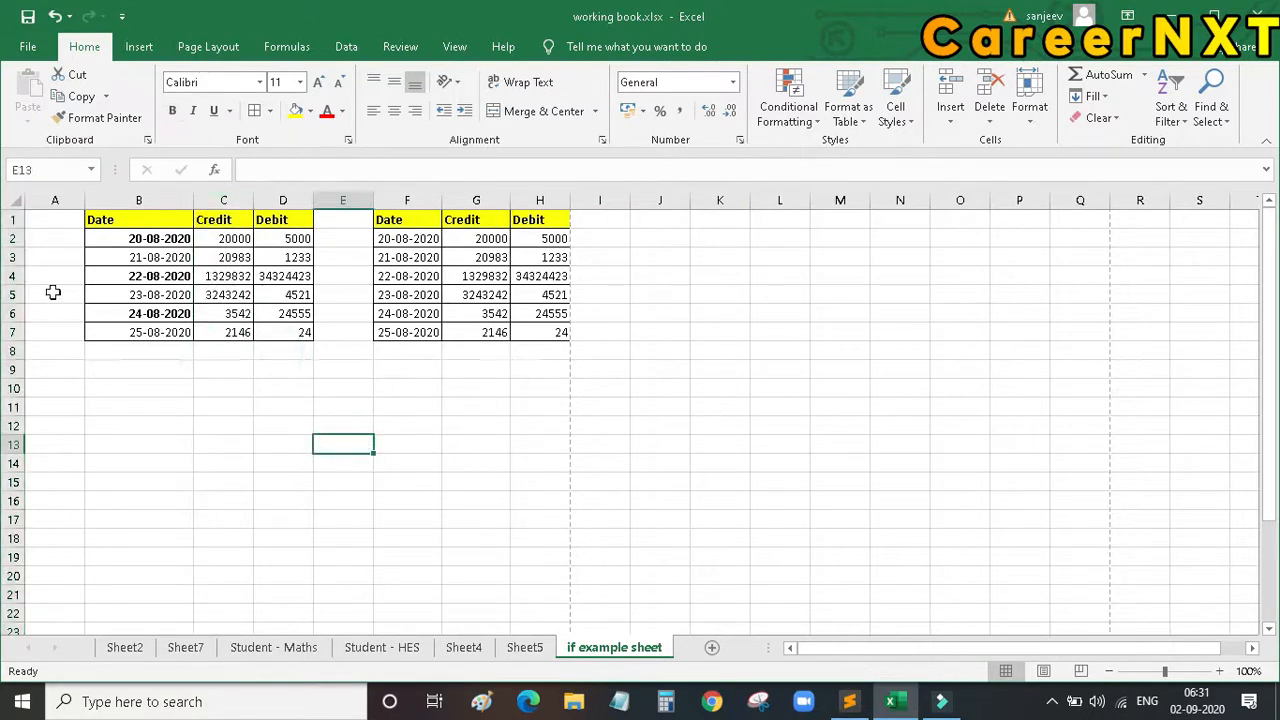
- Compare the entries of the converted table in B2:D7 with the copied table in F2:H7
drag(135, 246, 550, 334)
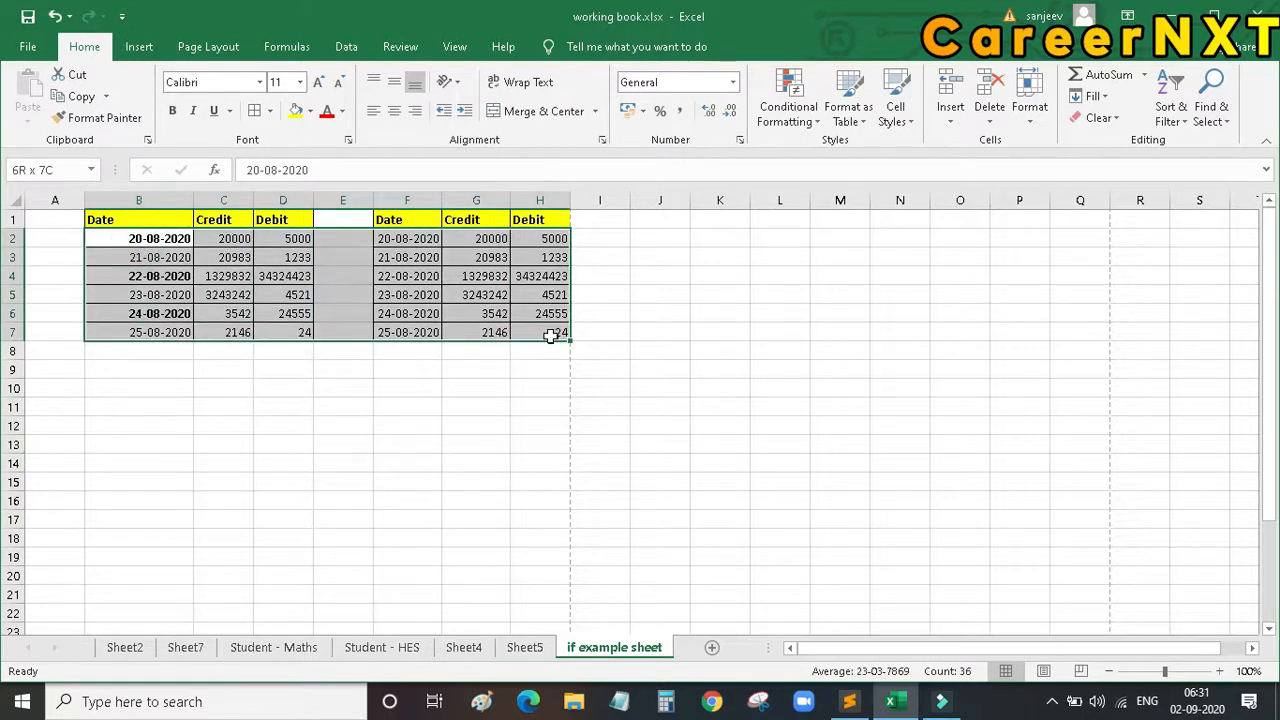
click(550, 334)
drag(89, 243, 283, 240)
- Open the fill colour choices for the 21-08-2020 entry in B3:D3
drag(125, 258, 300, 257)
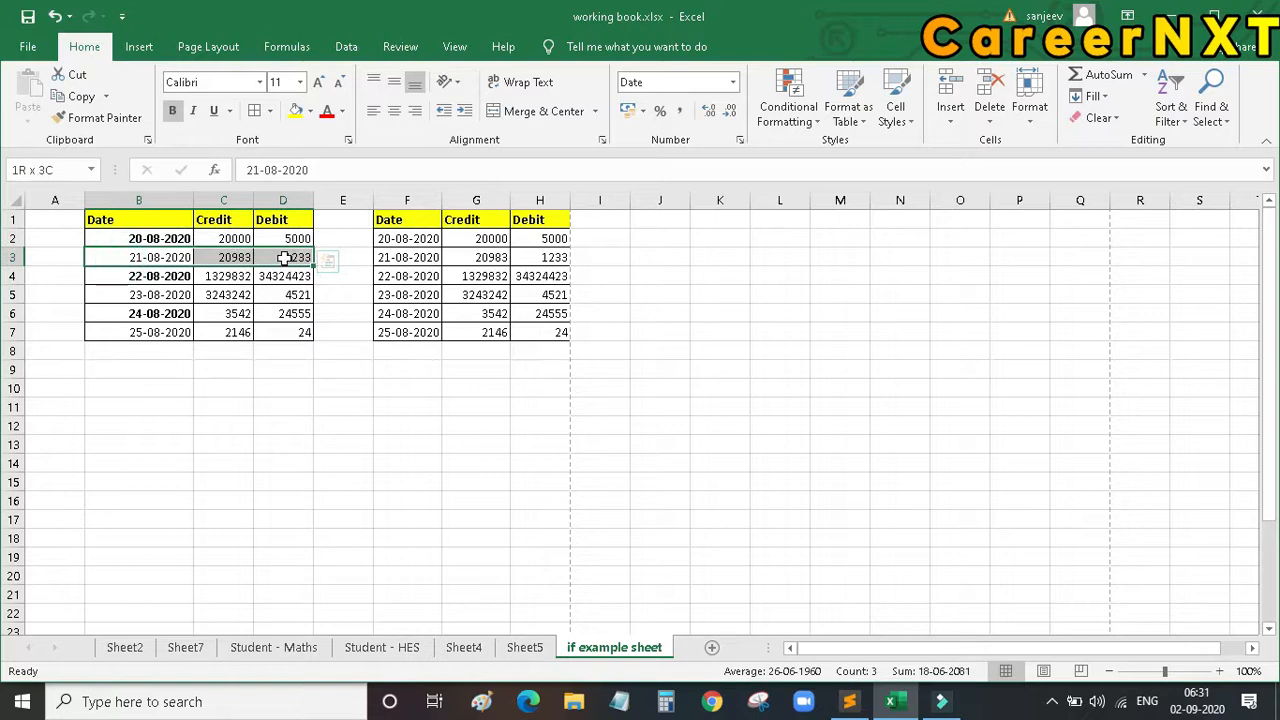
click(312, 112)
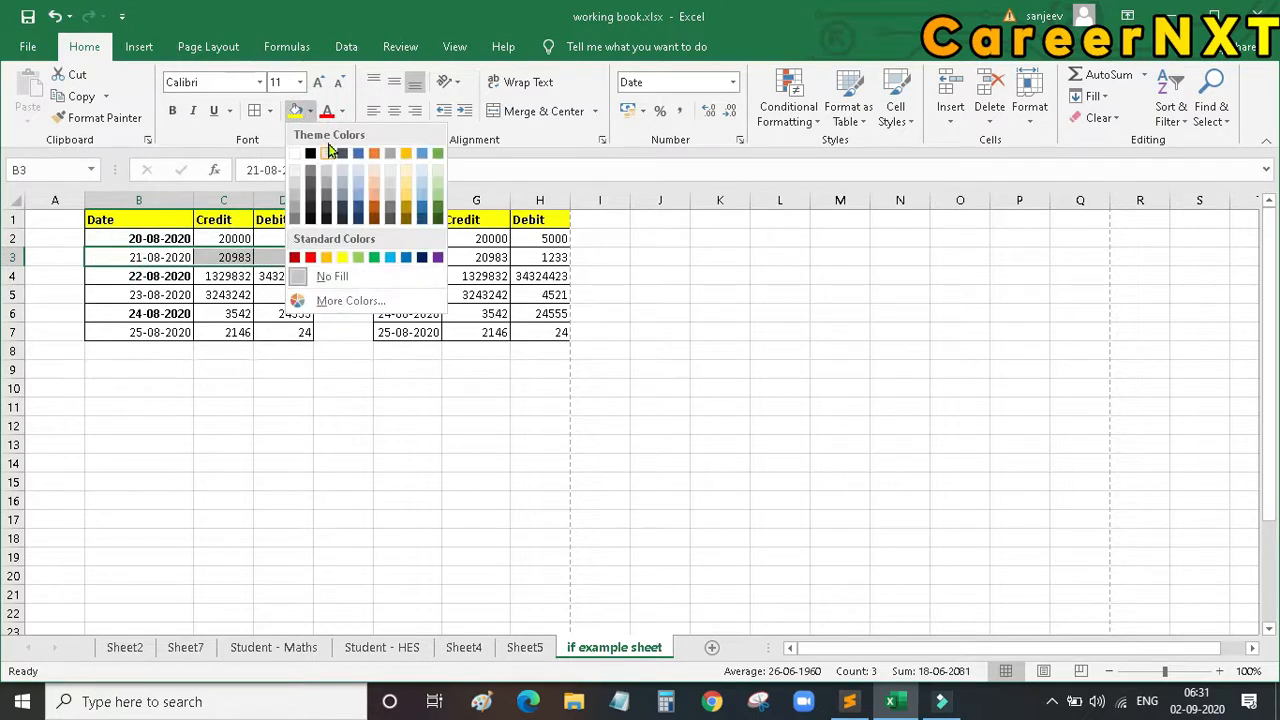